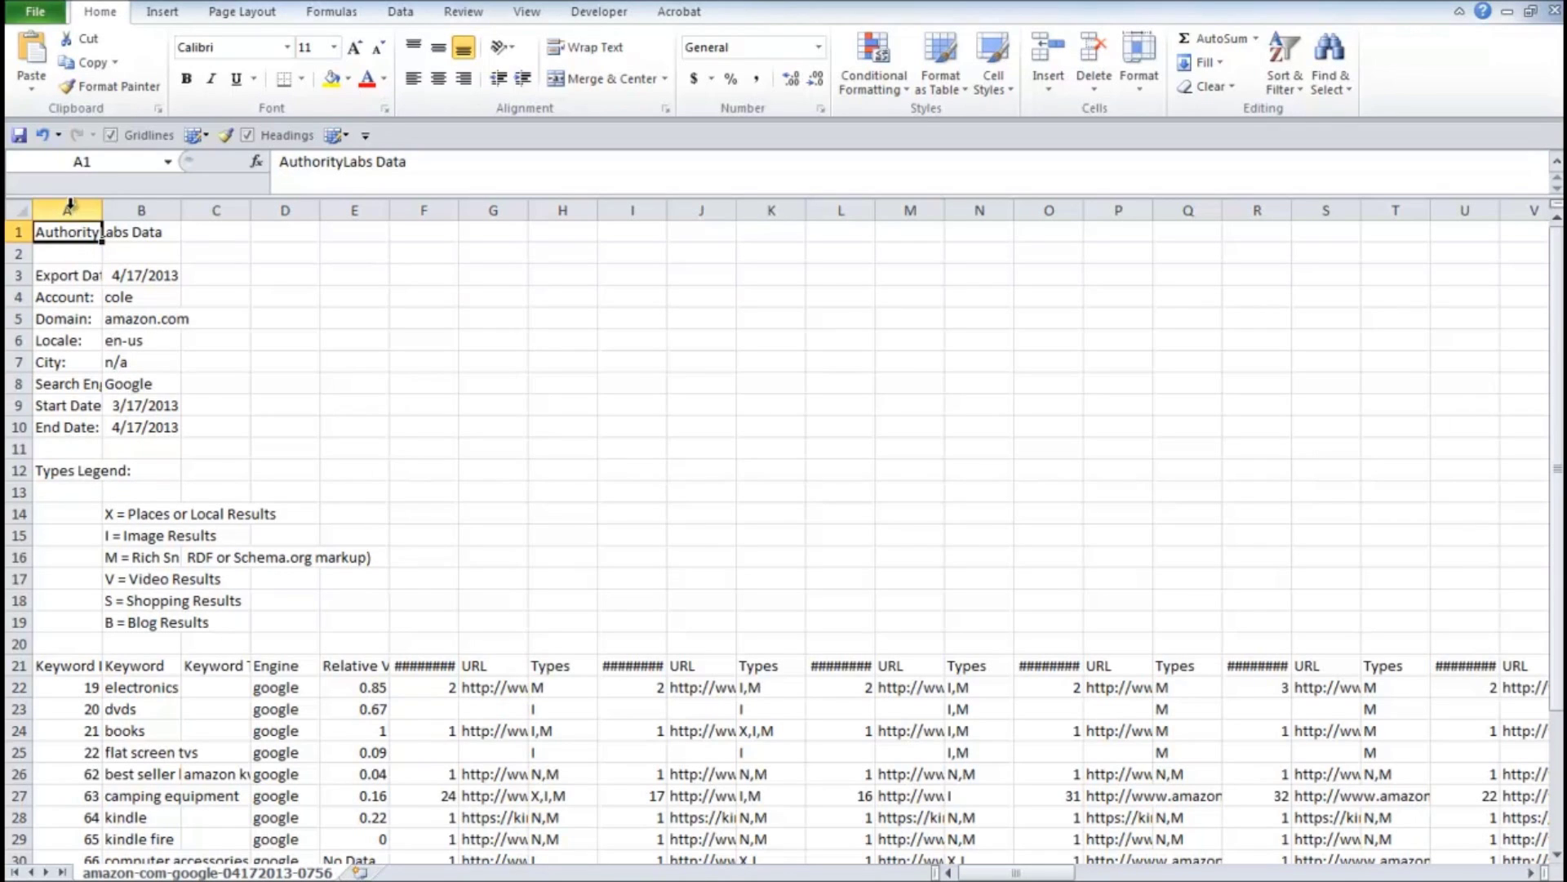
# Delete column A, and copy the start and end dates from A9:A10 of the shifted sheet into B2:B3.
pyautogui.rightClick(69, 212)
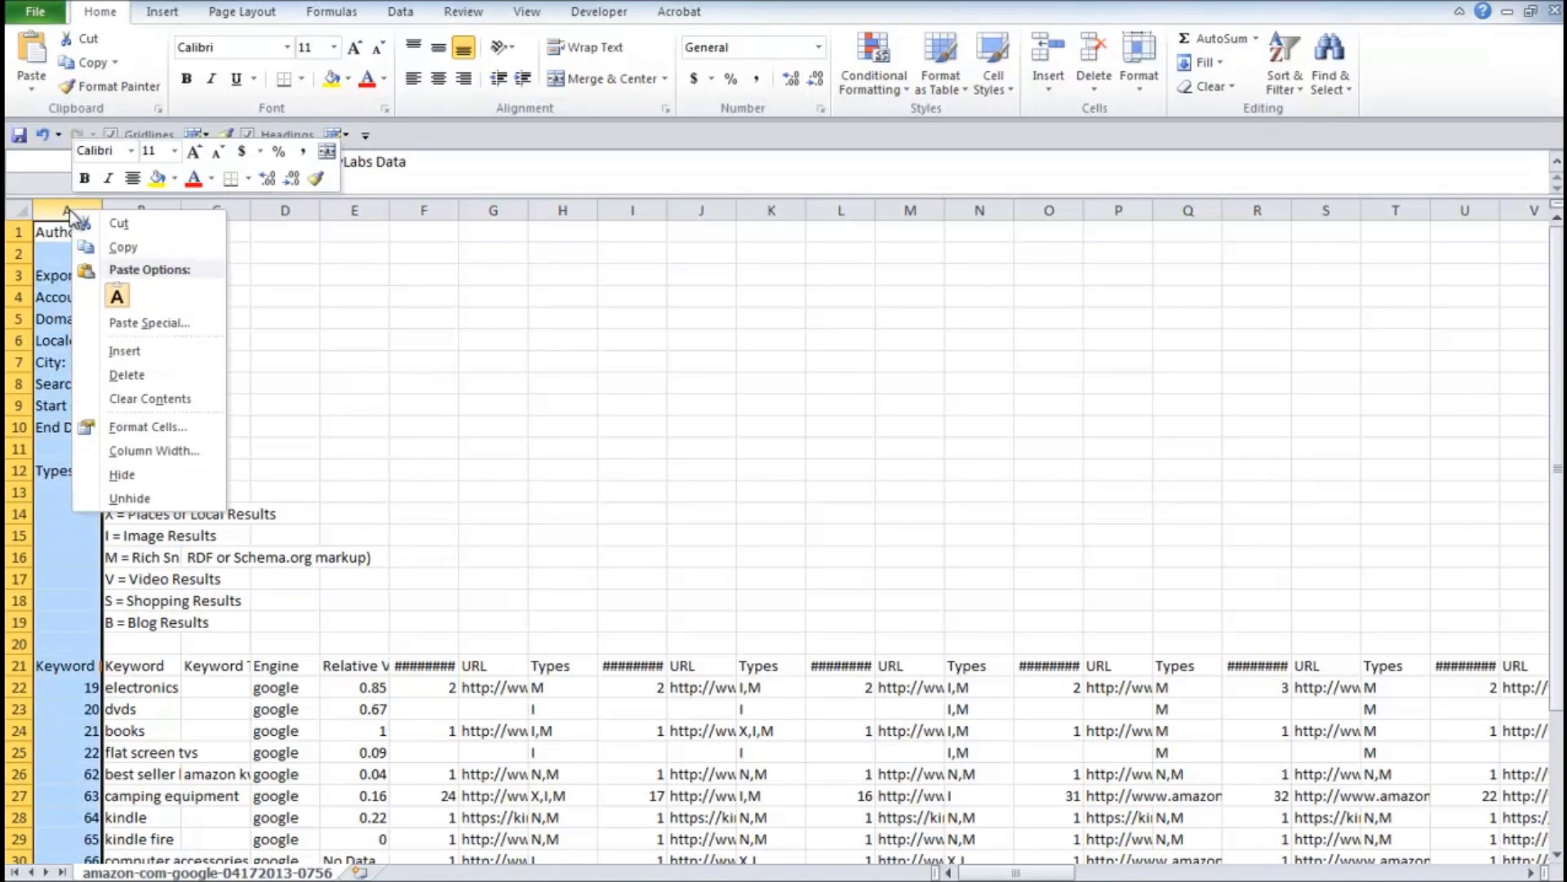
pyautogui.click(118, 375)
pyautogui.click(69, 408)
pyautogui.moveTo(67, 413); pyautogui.dragTo(67, 426)
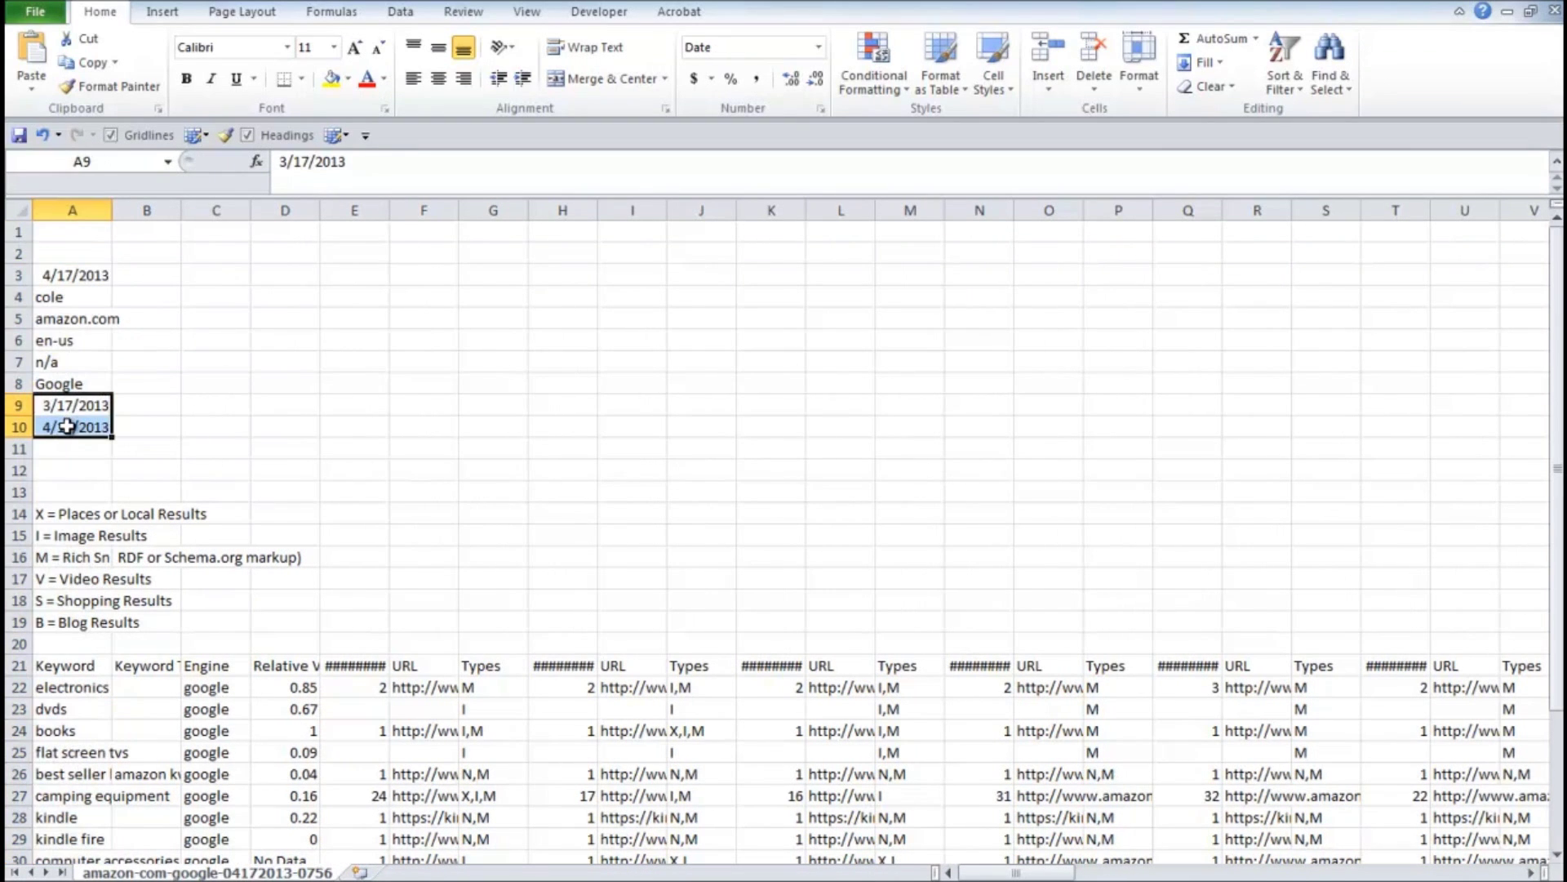
pyautogui.hotkey('ctrl', 'c')
pyautogui.click(155, 253)
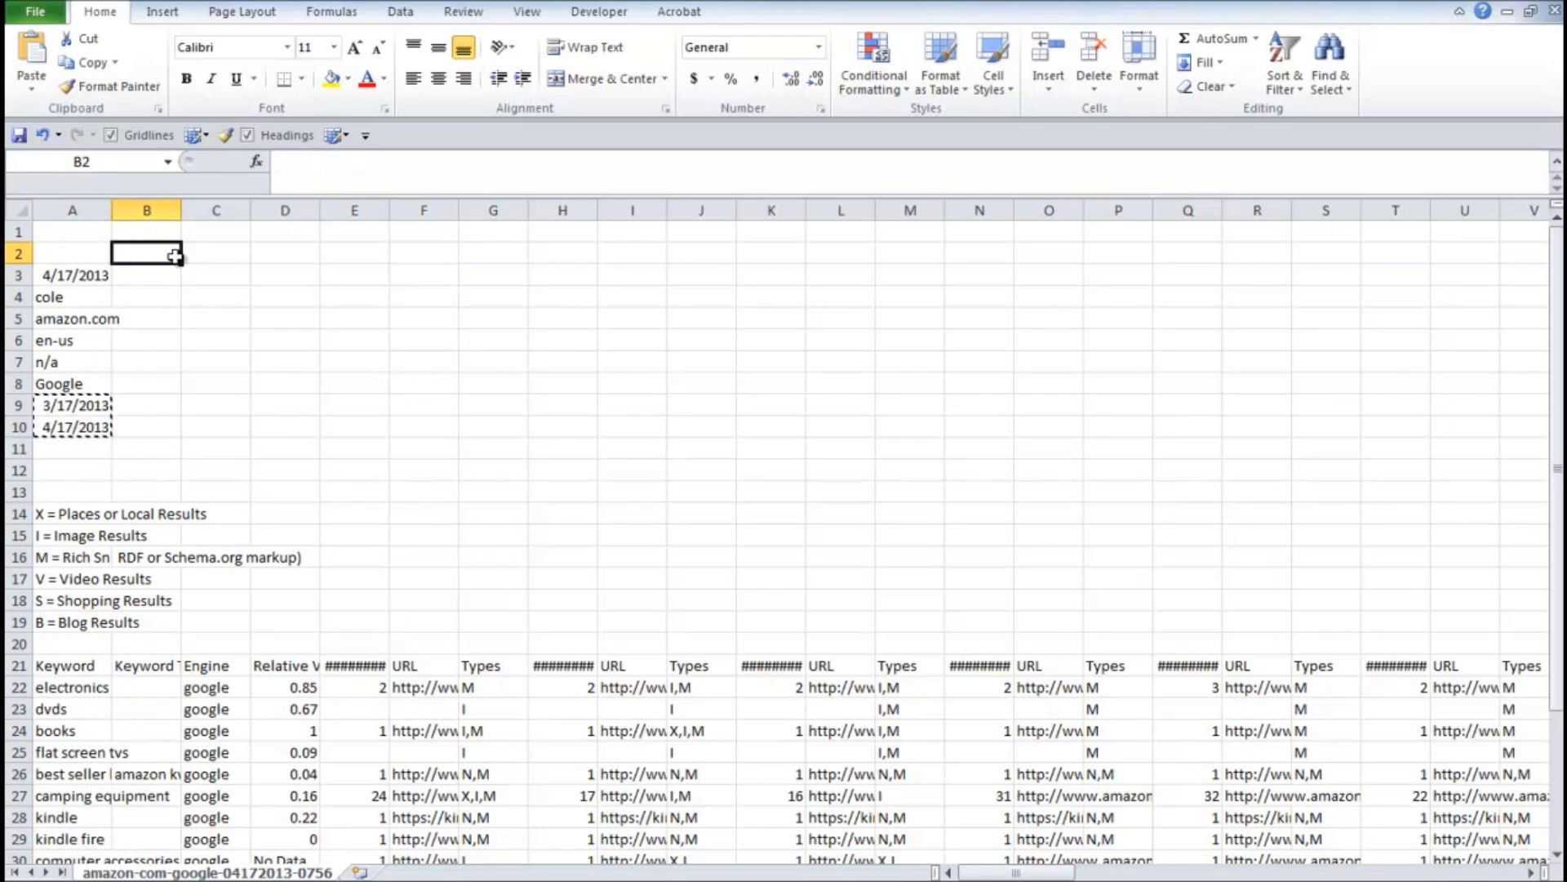
pyautogui.hotkey('ctrl', 'v')
# Clear the export details and types legend from A3:A19, and enter the title "Amazon Keyword Rank Report" in A1.
pyautogui.moveTo(70, 276); pyautogui.dragTo(84, 621)
pyautogui.press('Delete')
pyautogui.click(82, 233)
pyautogui.click(143, 254)
pyautogui.click(59, 230)
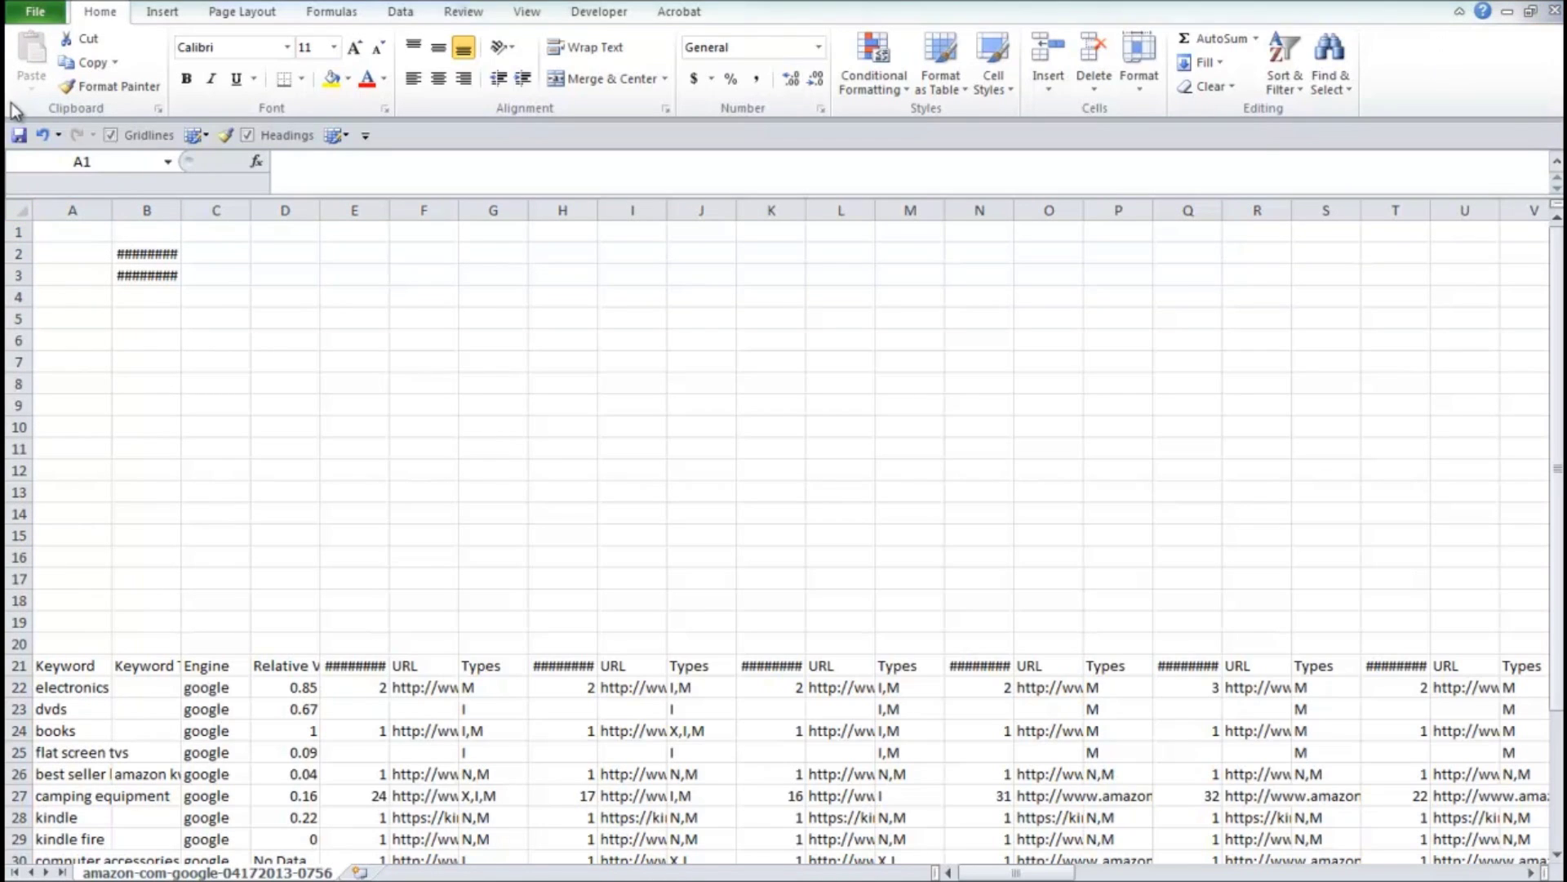
pyautogui.click(64, 233)
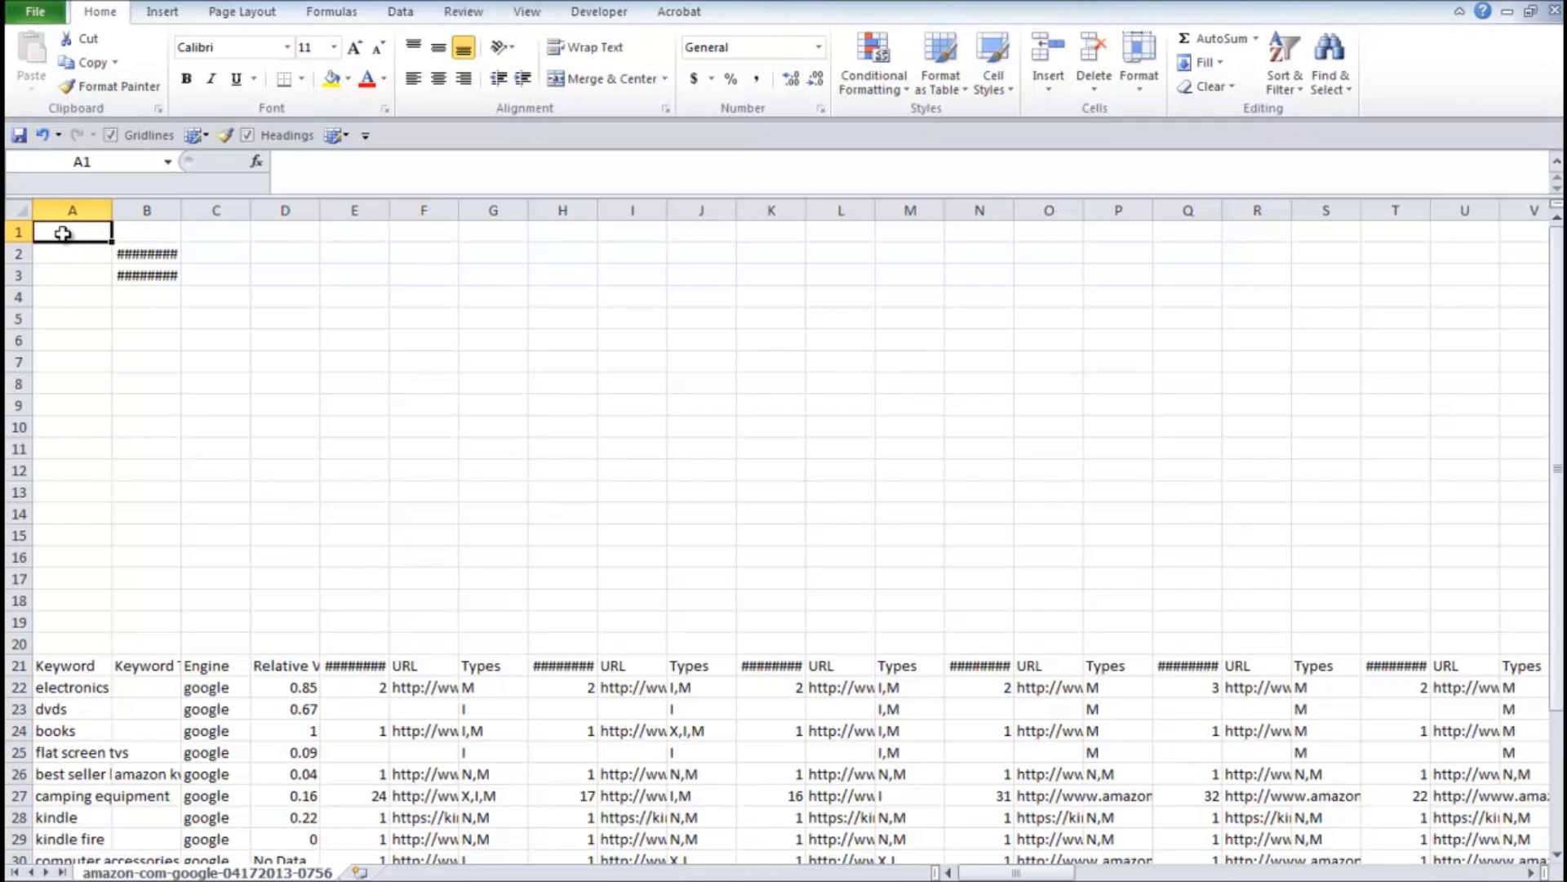
pyautogui.write('Amazon Keyword Rank Report')
pyautogui.press('Return')
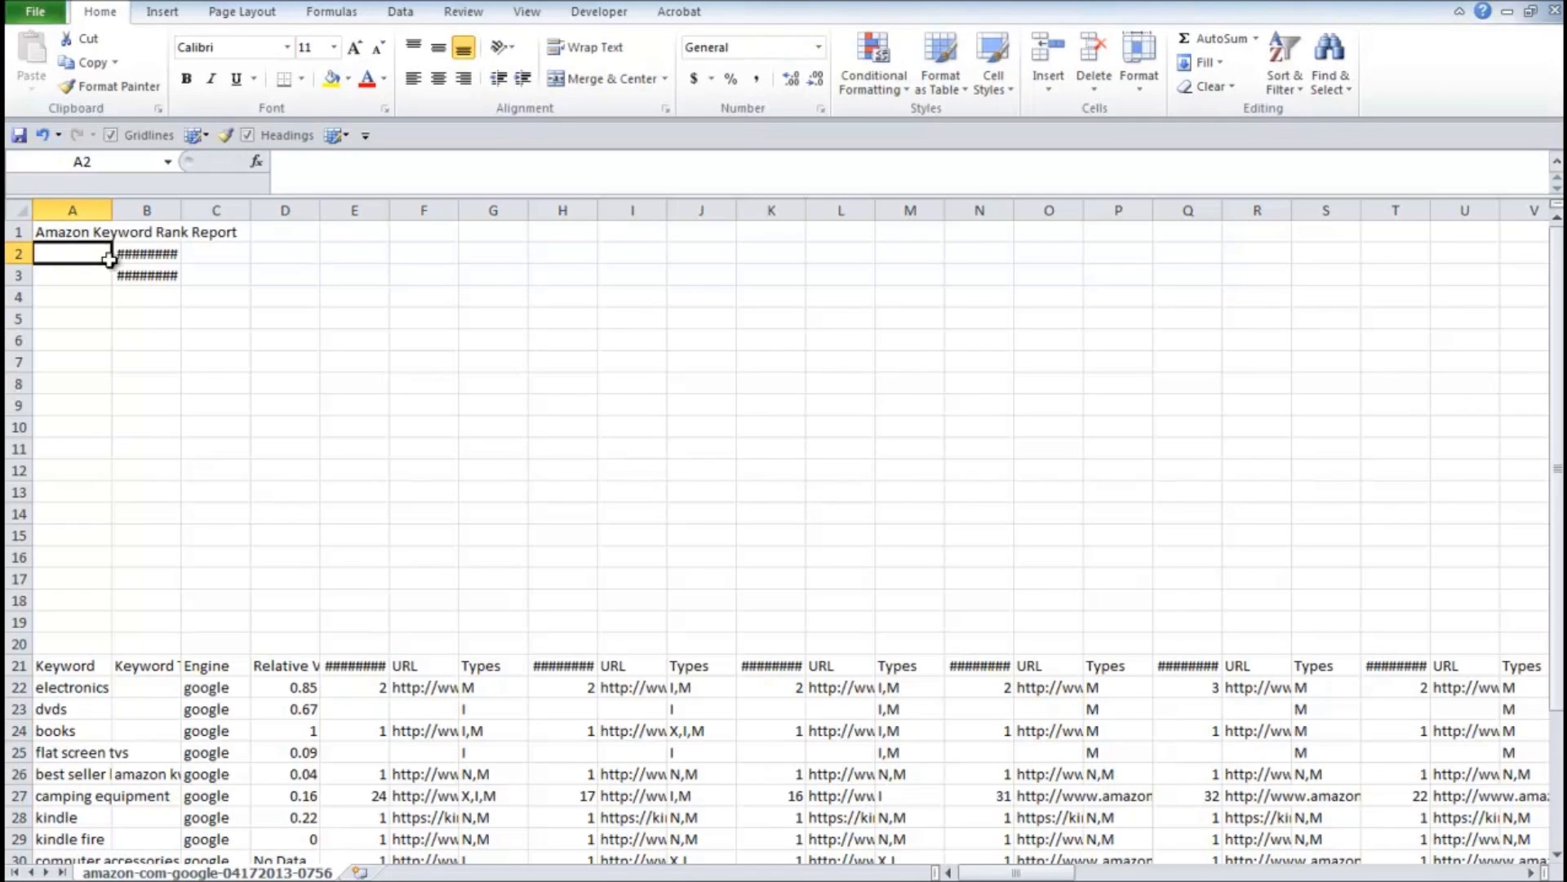
# Move the start date from B2 into A2, directly below the report title.
pyautogui.click(135, 253)
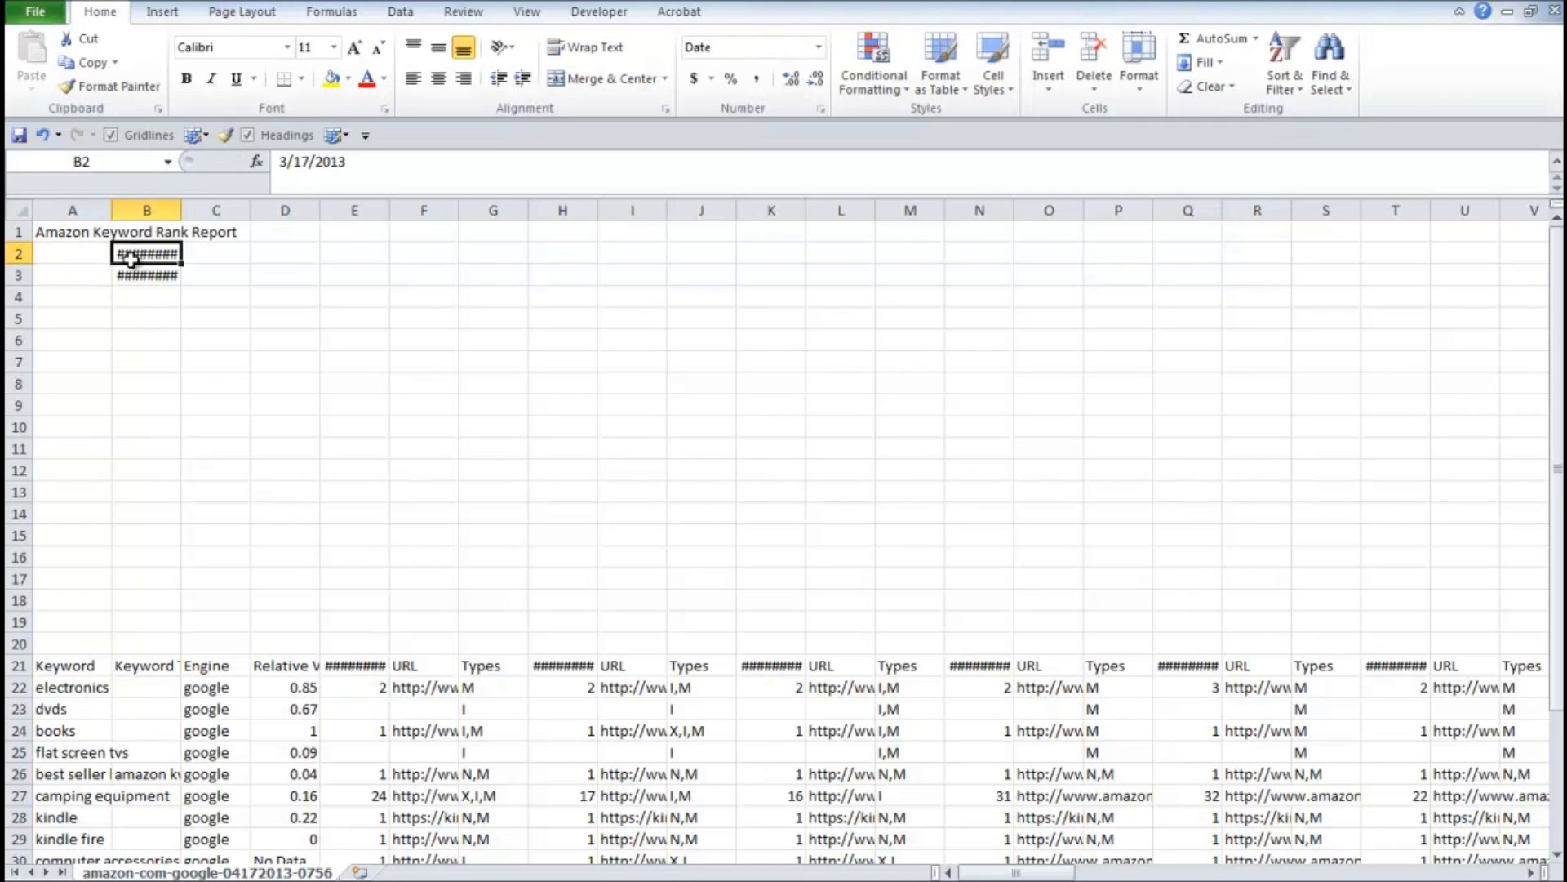
pyautogui.doubleClick(136, 256)
pyautogui.moveTo(179, 254); pyautogui.dragTo(115, 253)
pyautogui.hotkey('ctrl', 'c')
pyautogui.press('Escape')
pyautogui.click(59, 254)
pyautogui.hotkey('ctrl', 'v')
pyautogui.click(176, 254)
pyautogui.press('Delete')
# Move the end date out of B3 and append it to A2 so the cell reads "3/17/2013 - 4/17/2013".
pyautogui.click(148, 274)
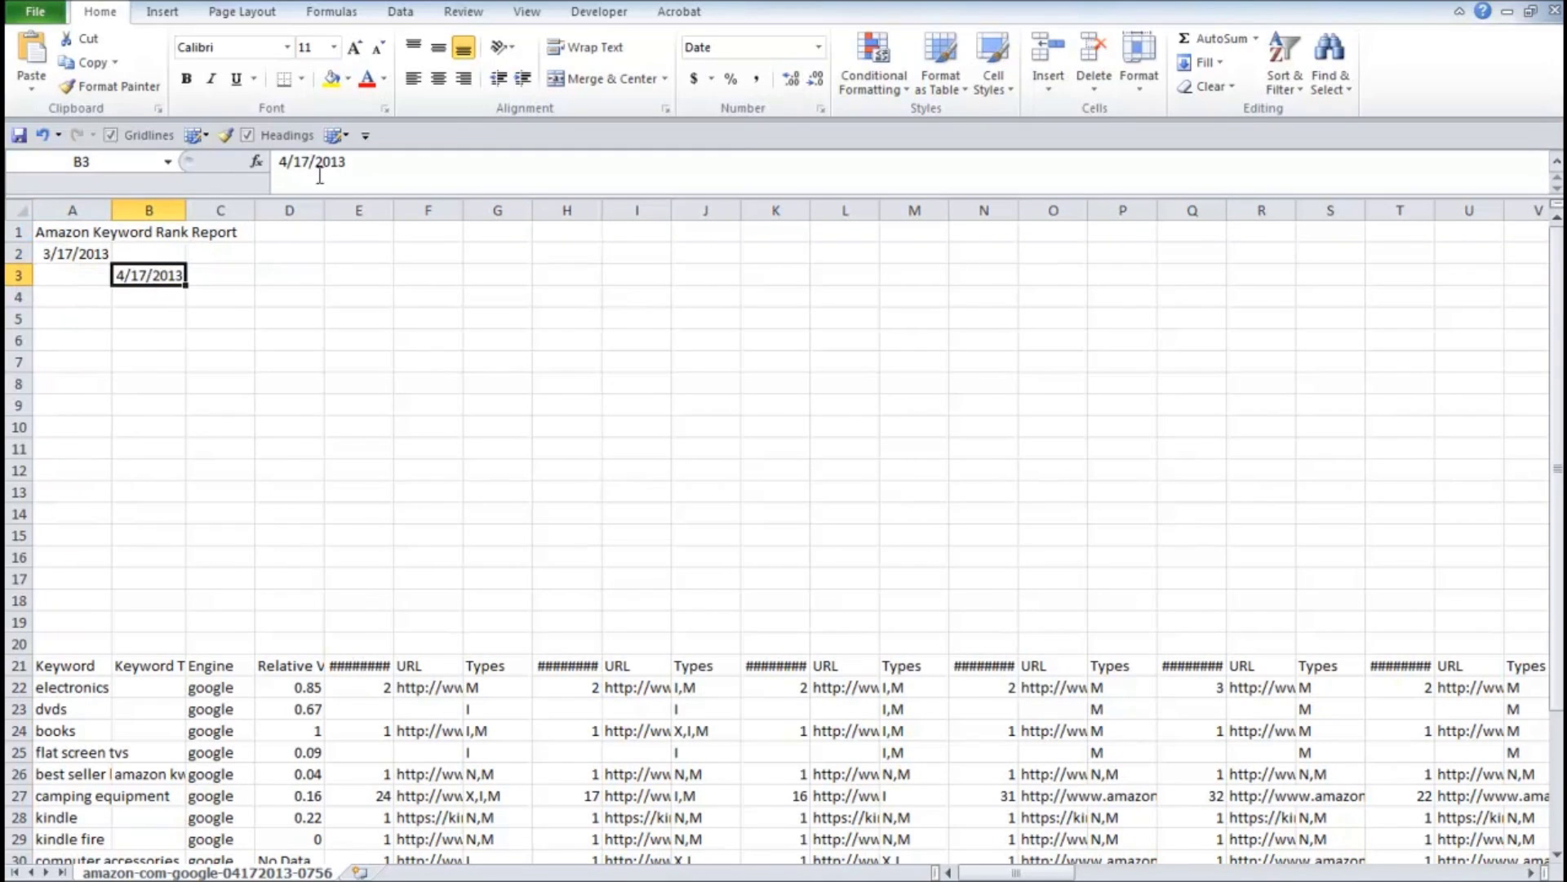
pyautogui.moveTo(367, 162); pyautogui.dragTo(278, 162)
pyautogui.press('Delete')
pyautogui.click(109, 254)
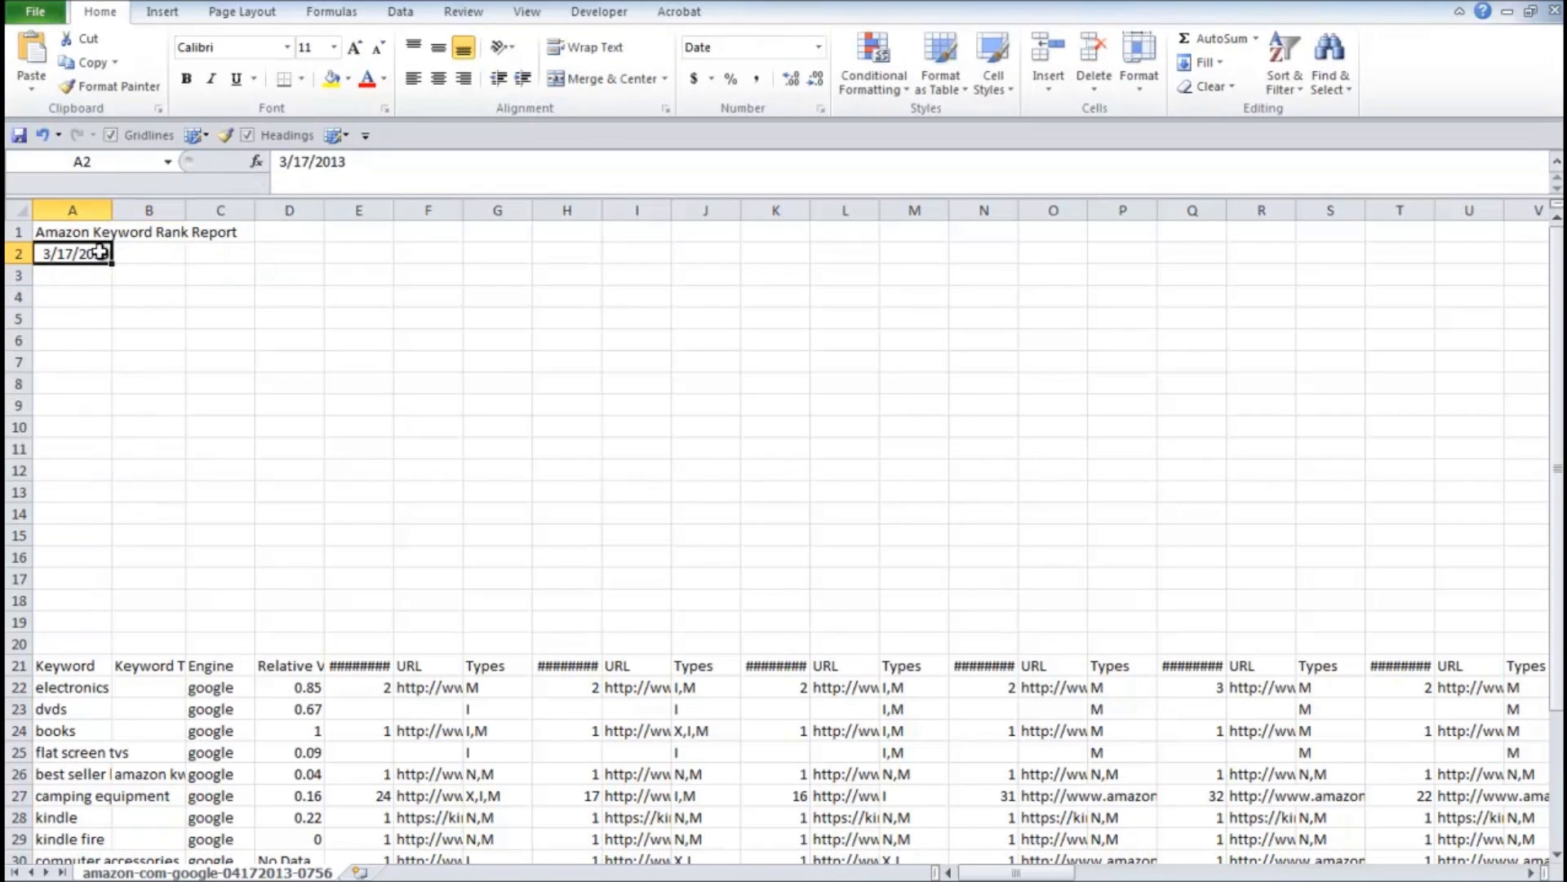
pyautogui.click(368, 163)
pyautogui.write('-')
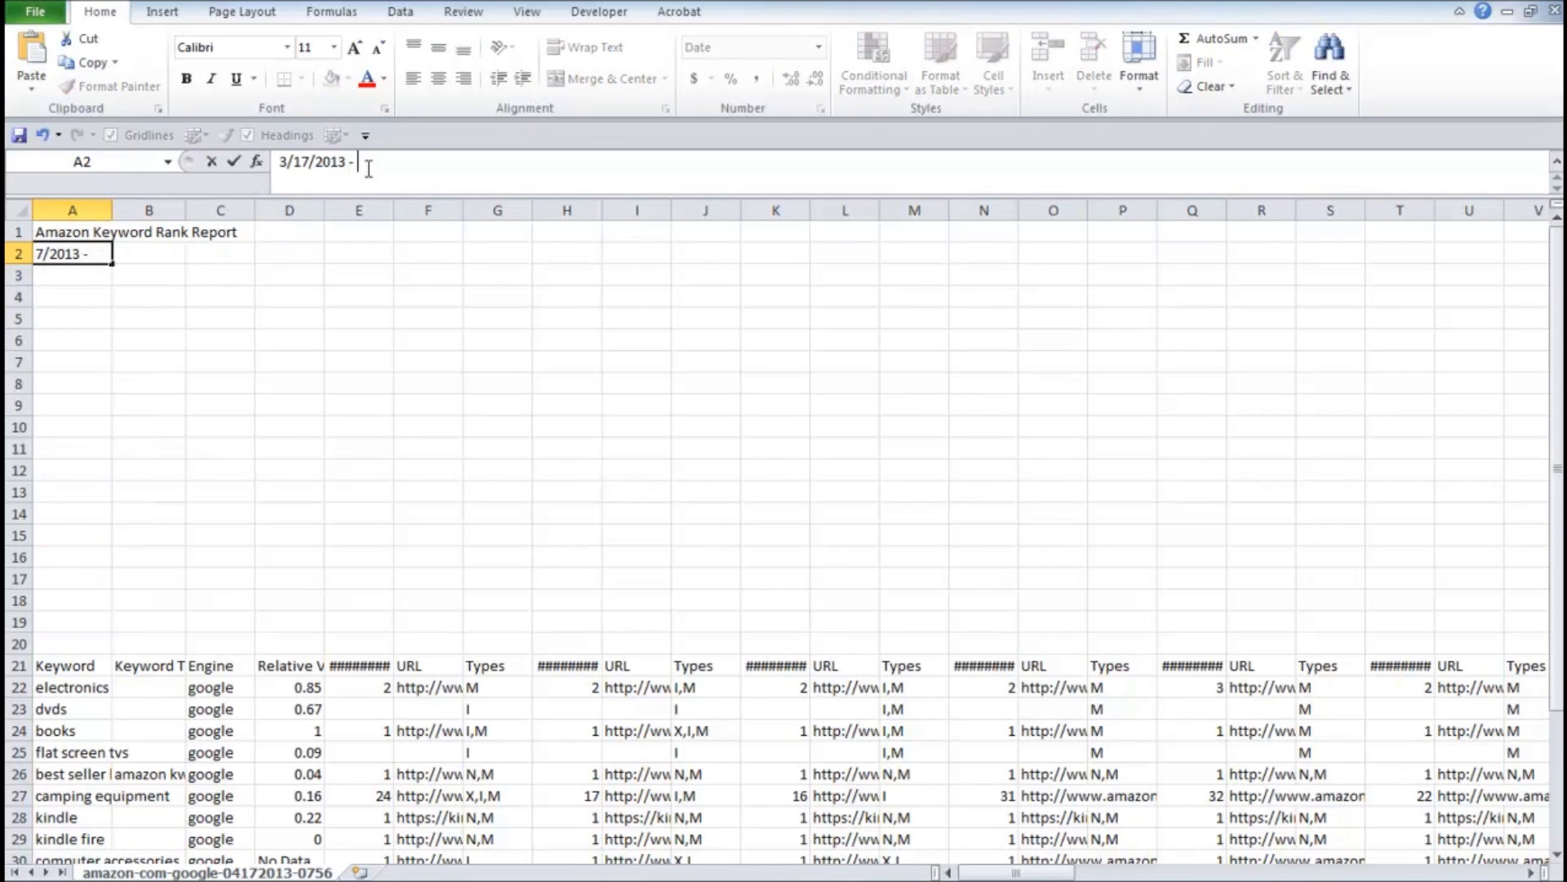
pyautogui.hotkey('ctrl', 'v')
pyautogui.click(151, 382)
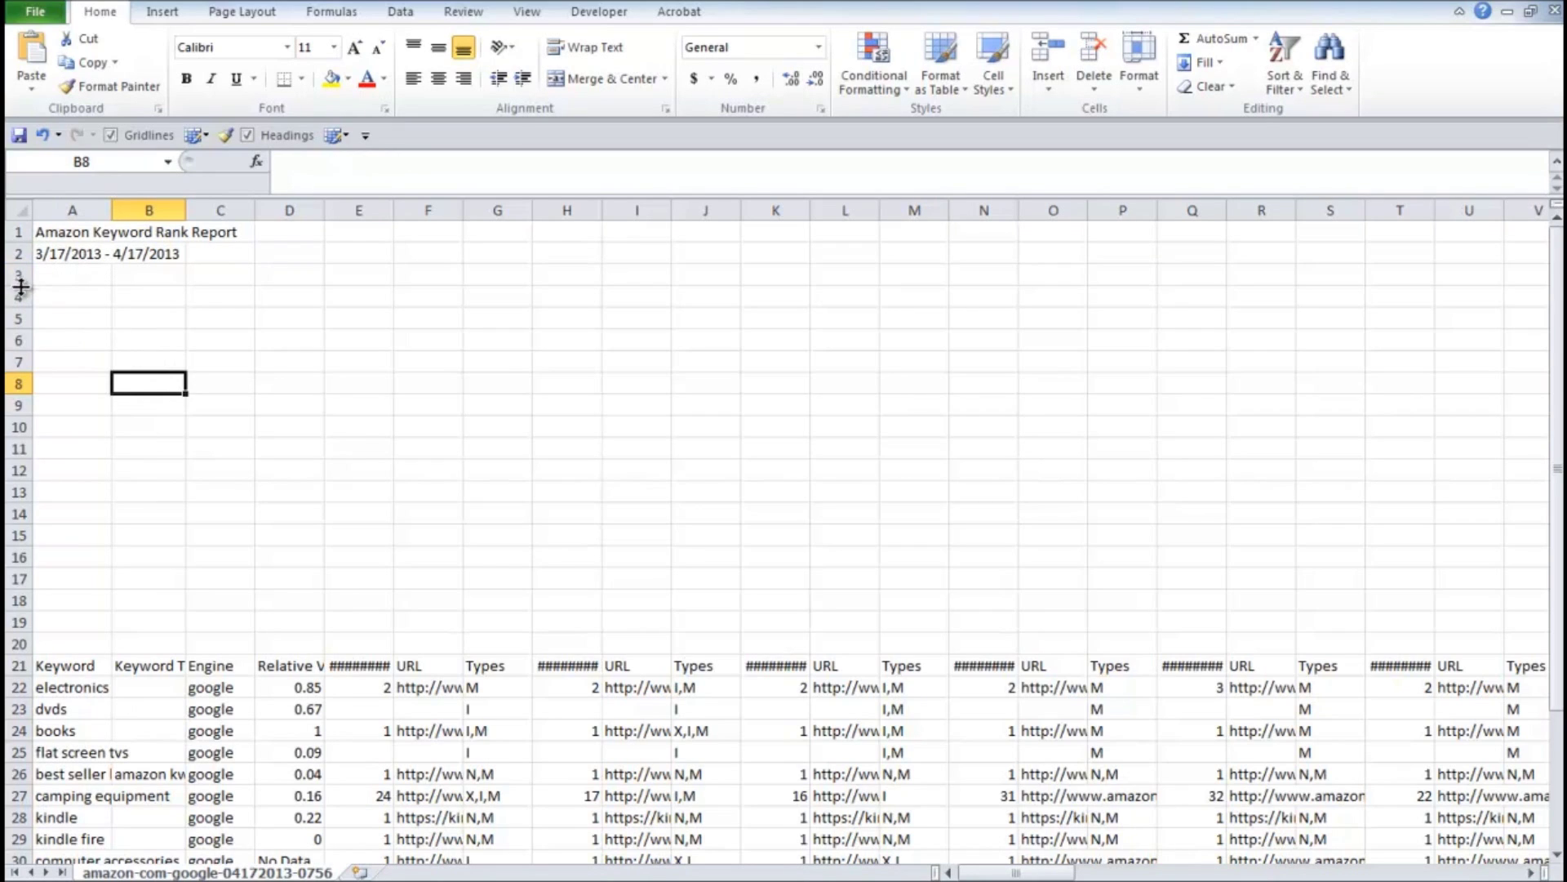
# Delete the surplus blank rows above the keyword data, bringing its header row up to row 4.
pyautogui.moveTo(17, 296); pyautogui.dragTo(20, 628)
pyautogui.rightClick(23, 627)
pyautogui.click(75, 487)
pyautogui.click(211, 448)
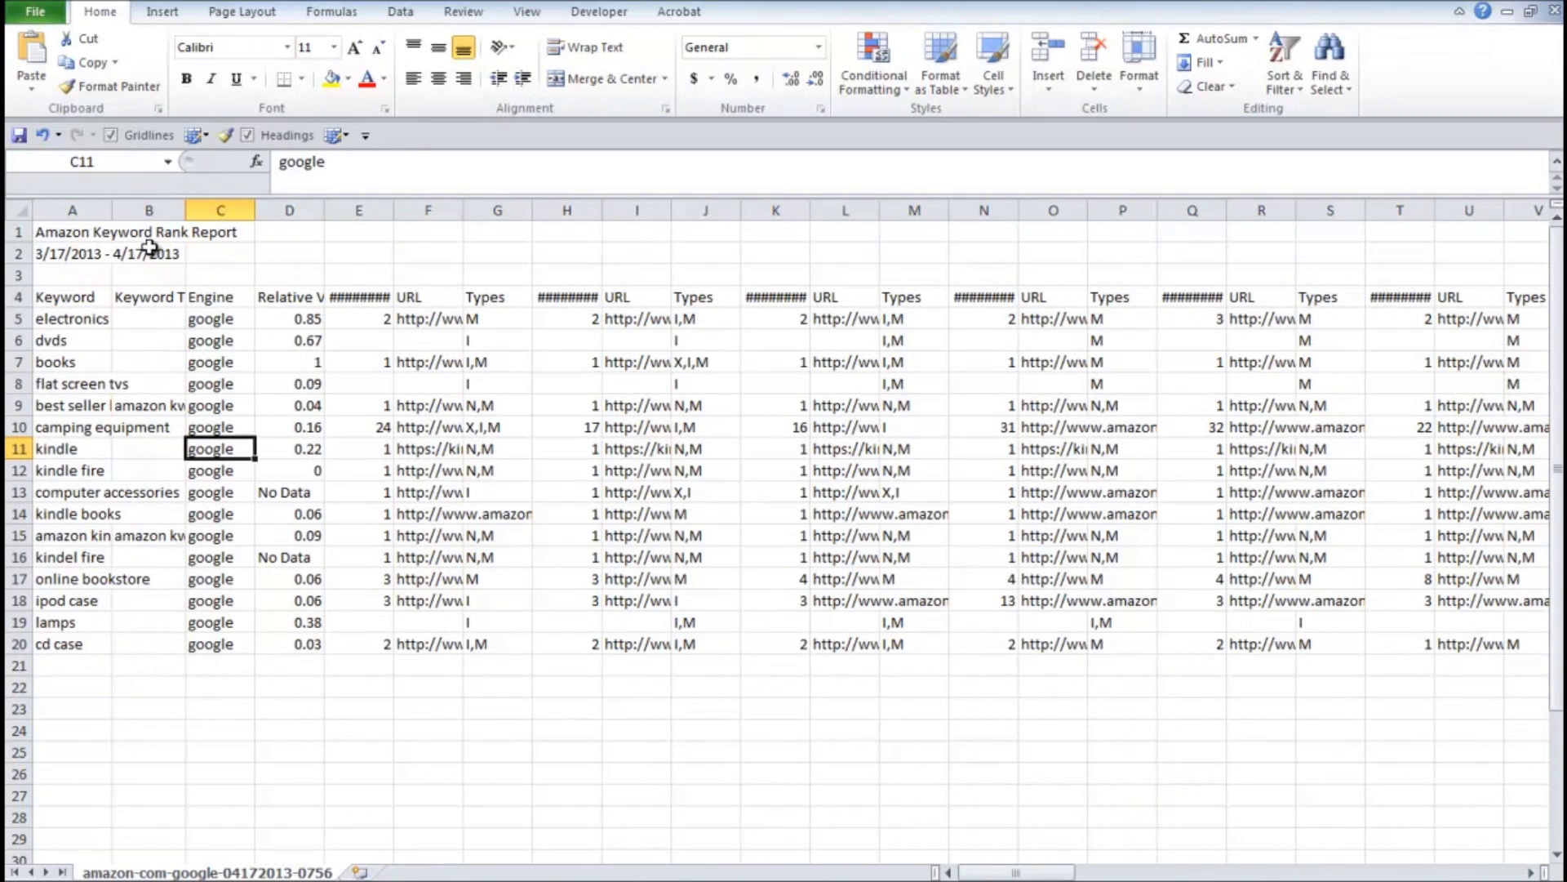
# Delete the Keyword Tags column and widen column D enough to display its date header.
pyautogui.click(147, 298)
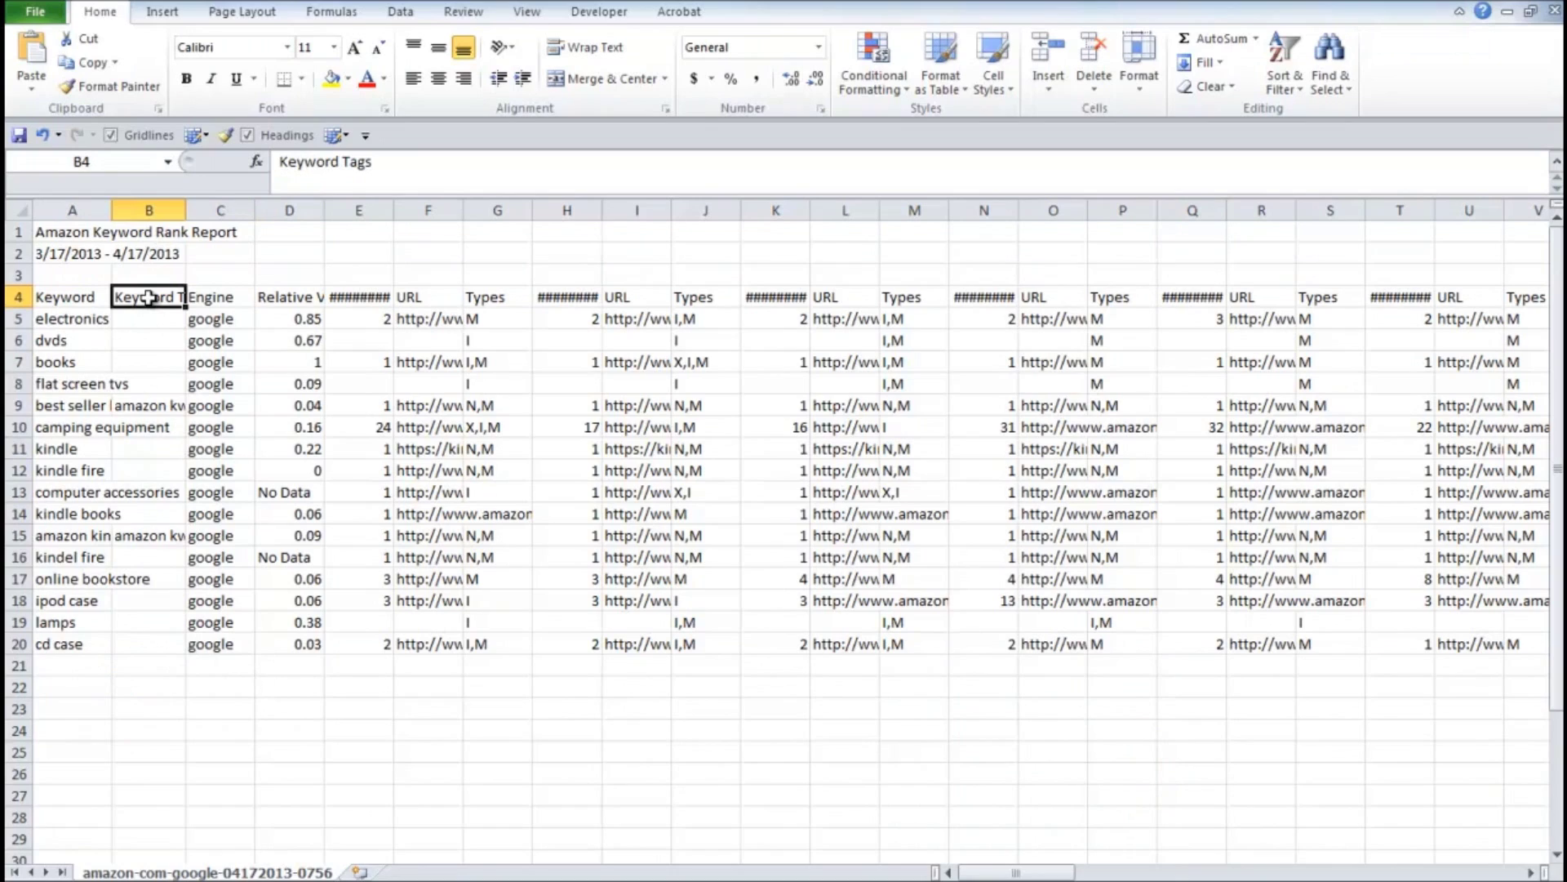
pyautogui.rightClick(163, 205)
pyautogui.click(216, 374)
pyautogui.click(286, 296)
pyautogui.moveTo(318, 210); pyautogui.dragTo(334, 209)
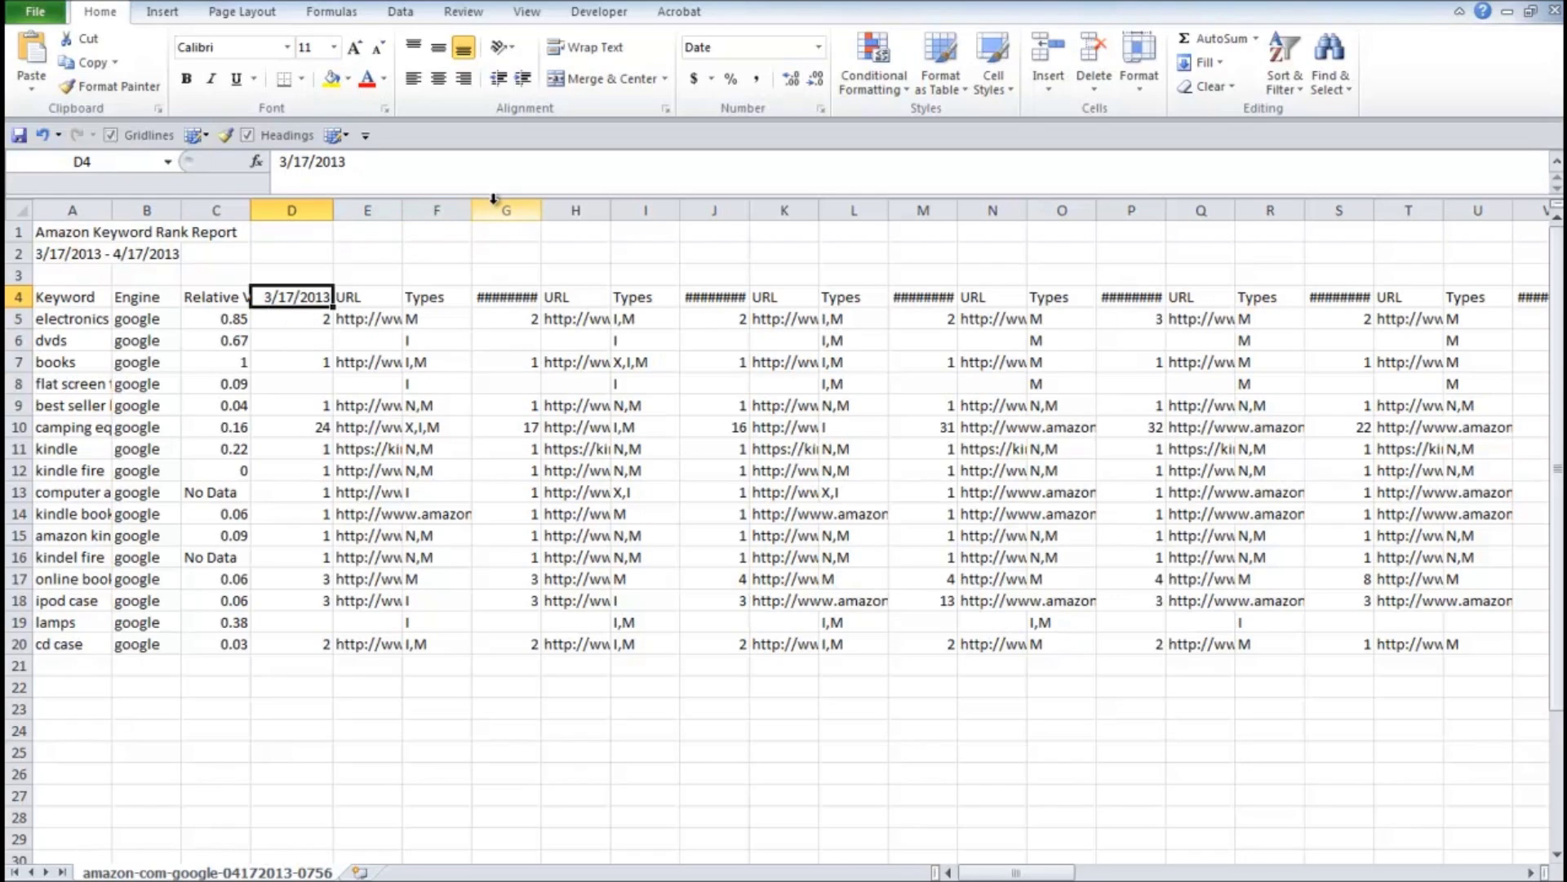
# Delete columns F through CR, keeping only the ranking data for the first and last dates.
pyautogui.click(441, 210)
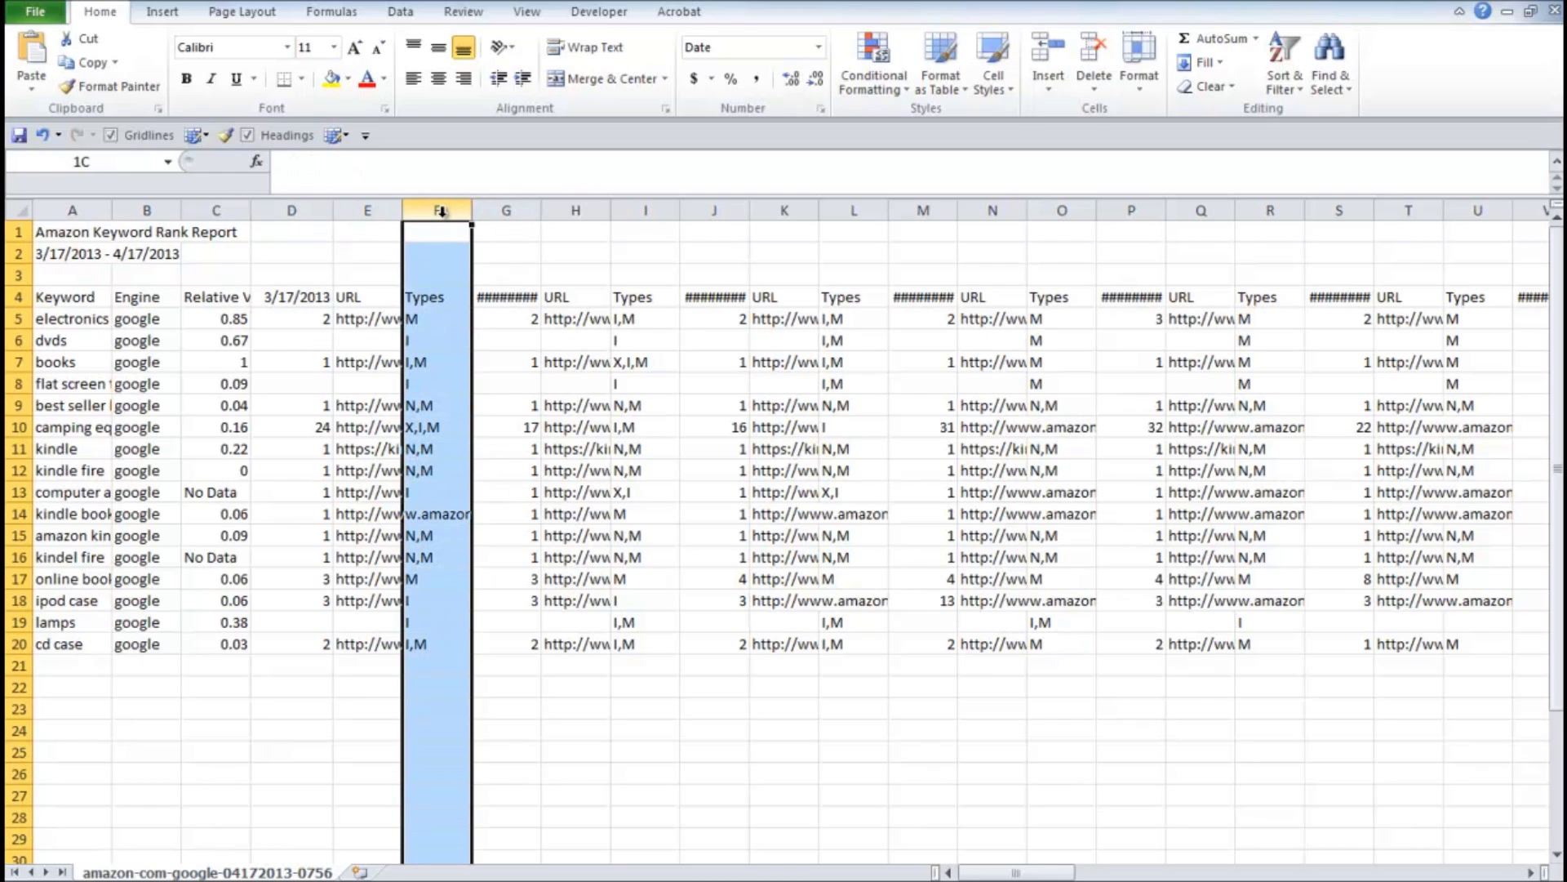
pyautogui.moveTo(441, 211); pyautogui.dragTo(500, 237)
pyautogui.click(438, 204)
pyautogui.moveTo(457, 206); pyautogui.dragTo(1110, 210)
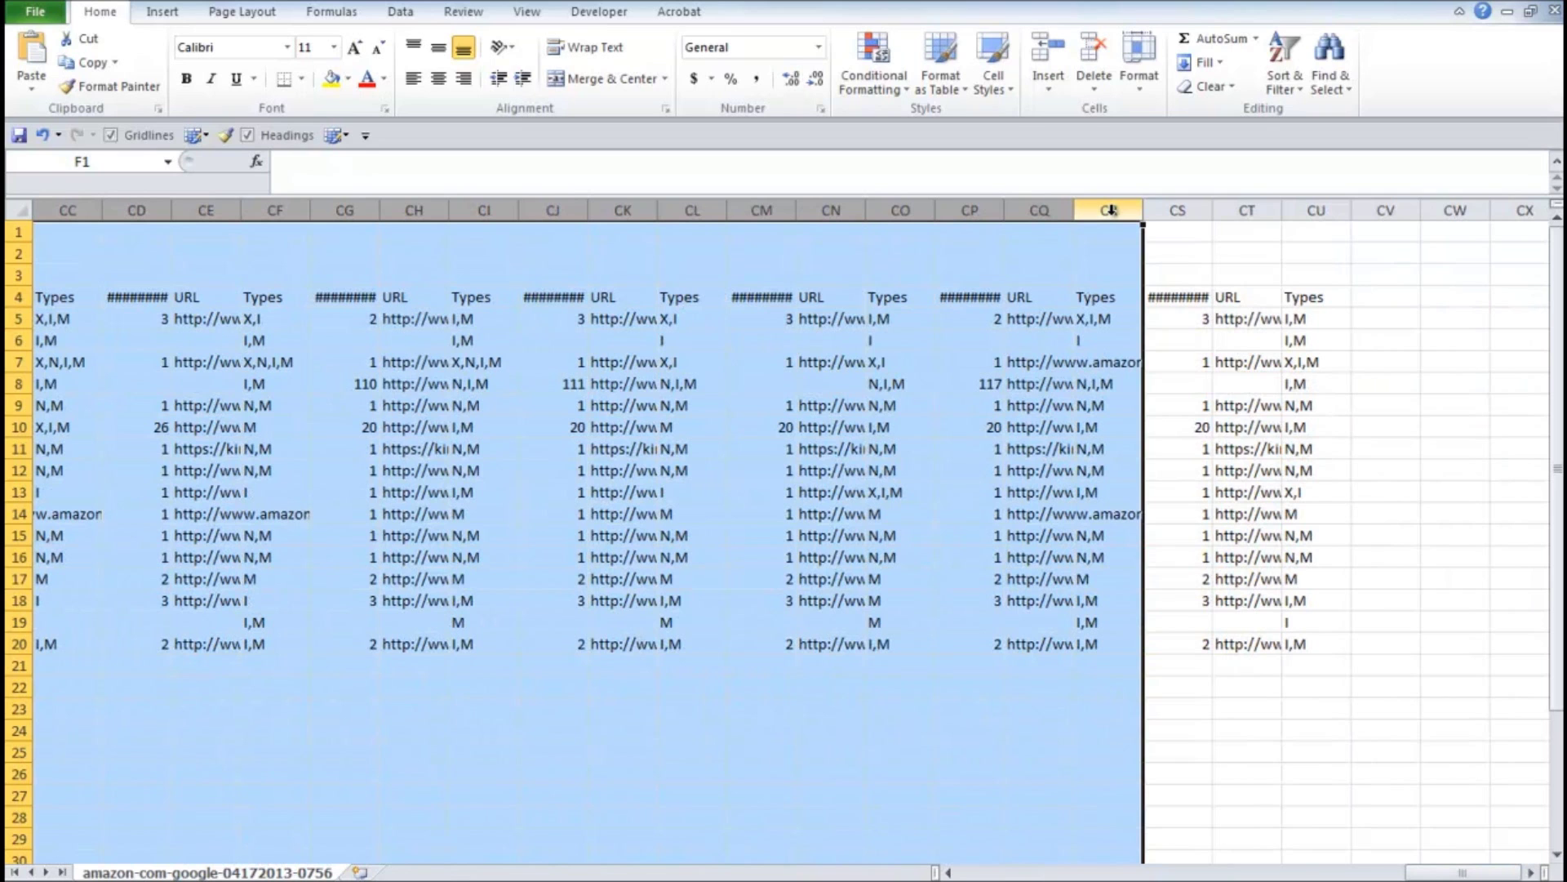
pyautogui.rightClick(1111, 211)
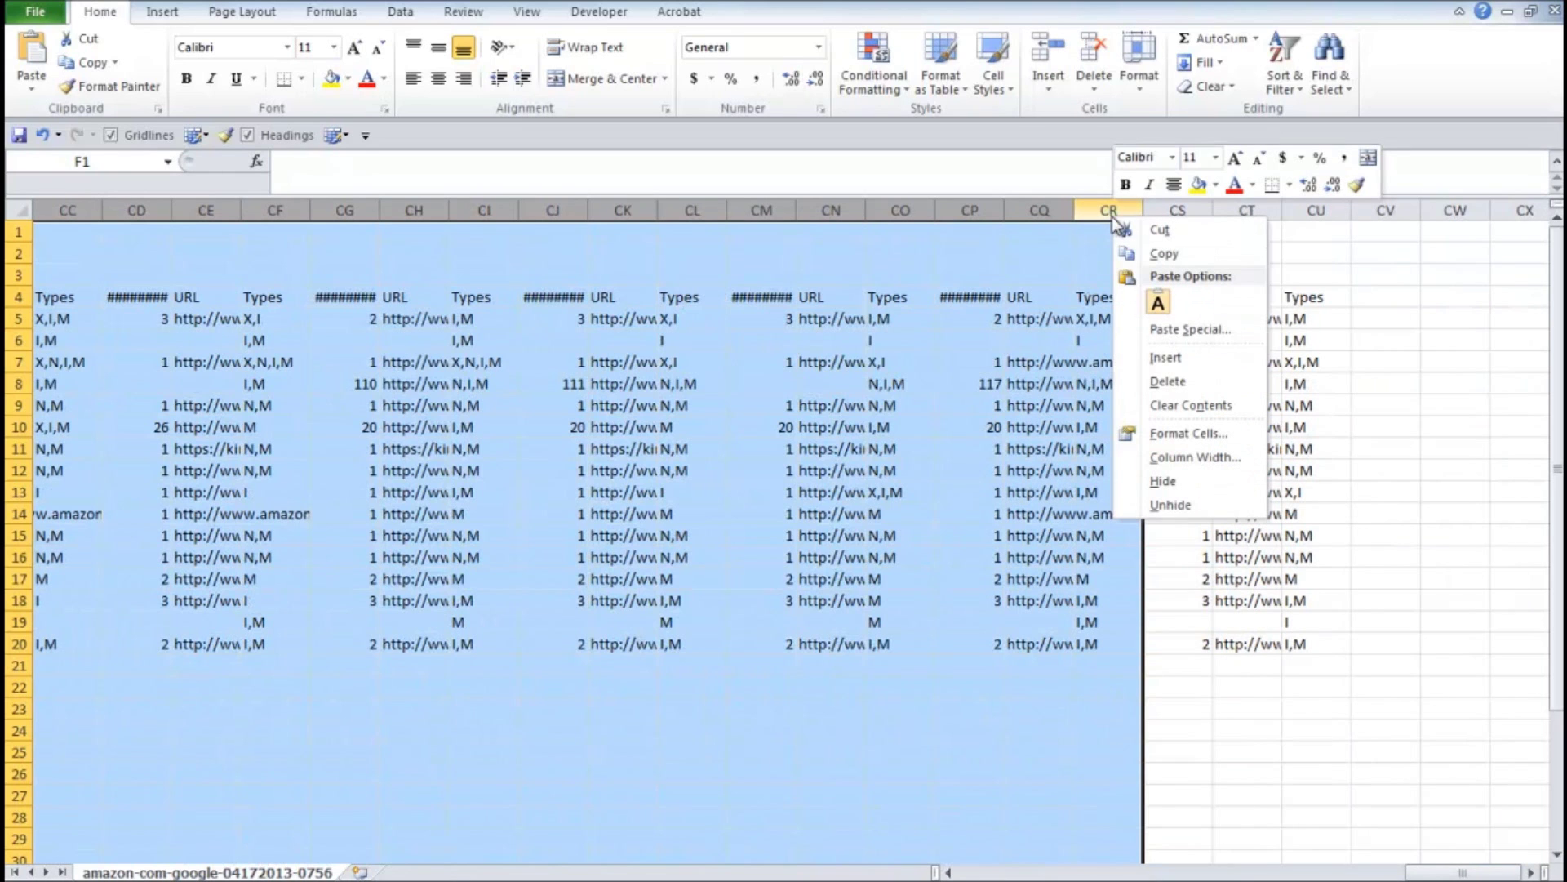
pyautogui.click(1148, 381)
# Delete the leftover Types column H and autofit column F to its date header.
pyautogui.click(576, 209)
pyautogui.rightClick(578, 210)
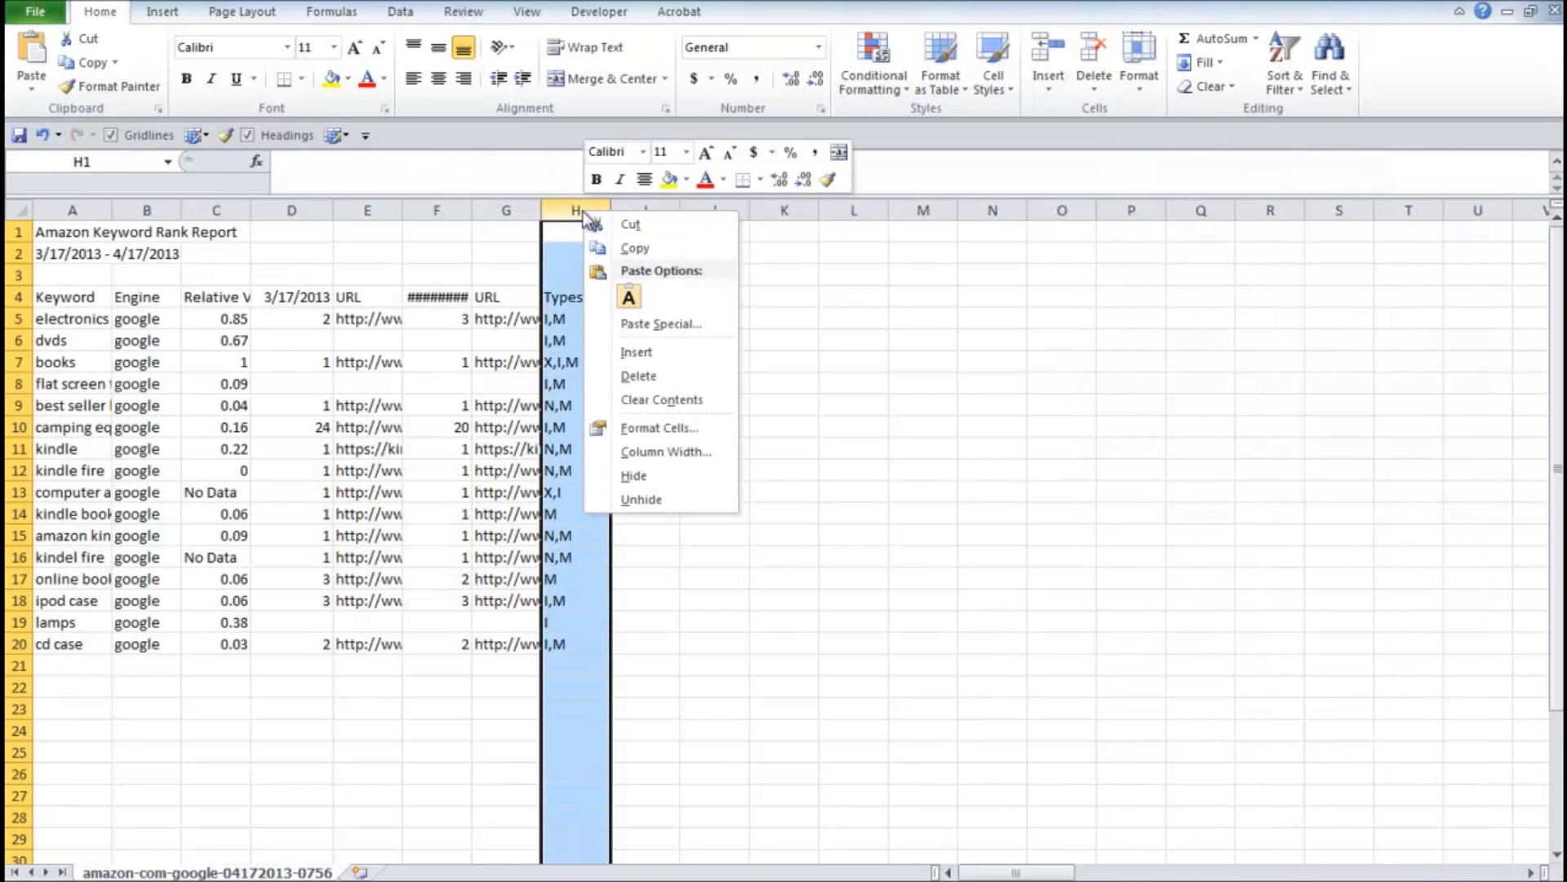
pyautogui.click(638, 376)
pyautogui.click(506, 383)
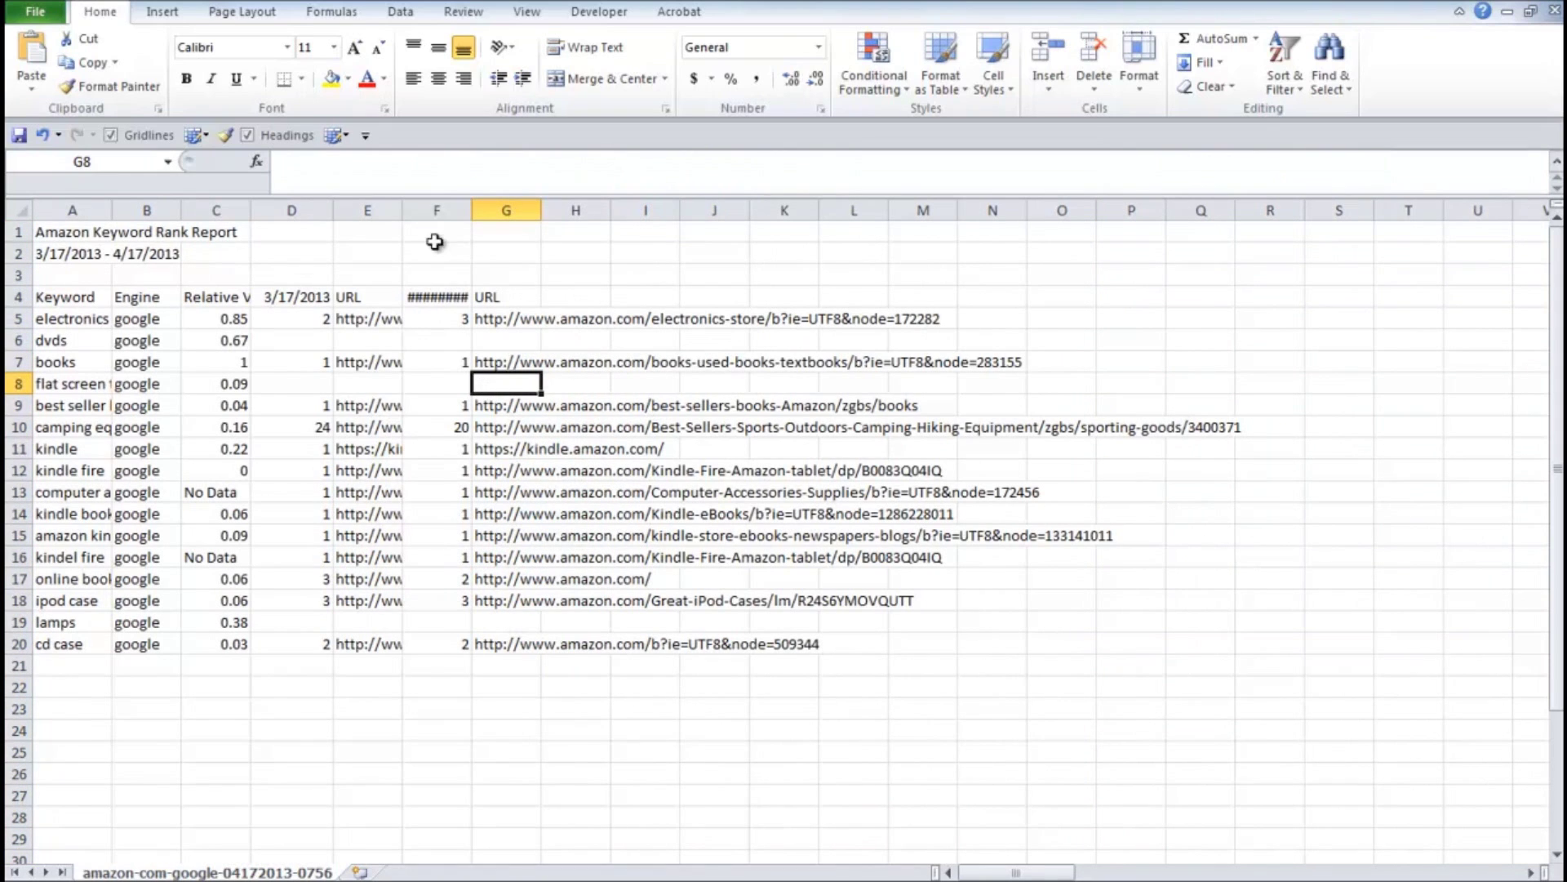
pyautogui.doubleClick(471, 209)
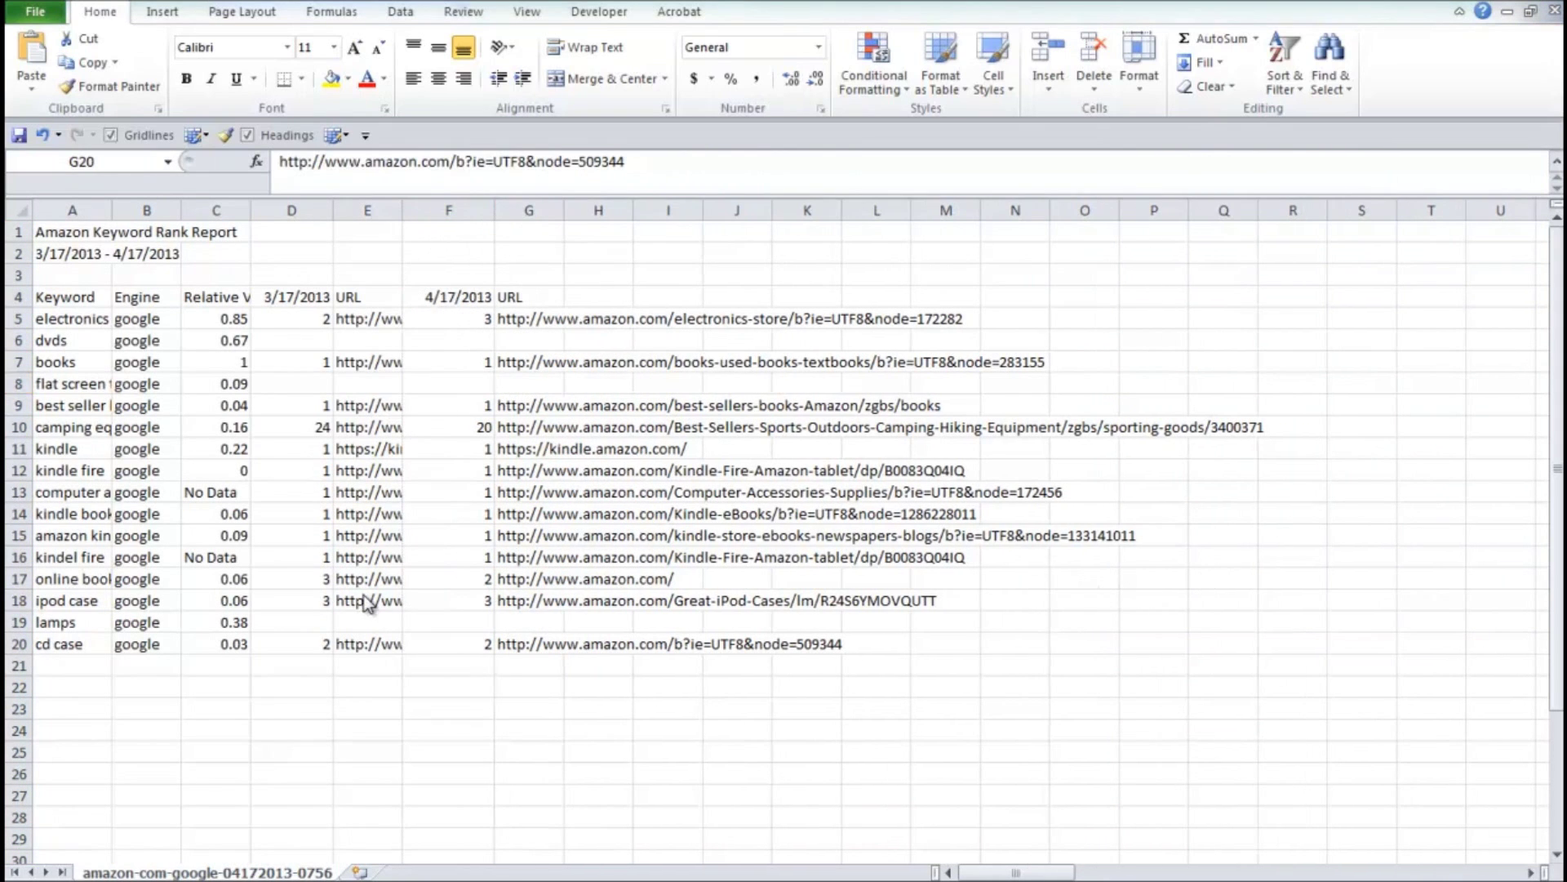
# Format the range A4:G20 as a table with headers, using the light orange style with a solid header row.
pyautogui.hotkey('ctrl', 'a')
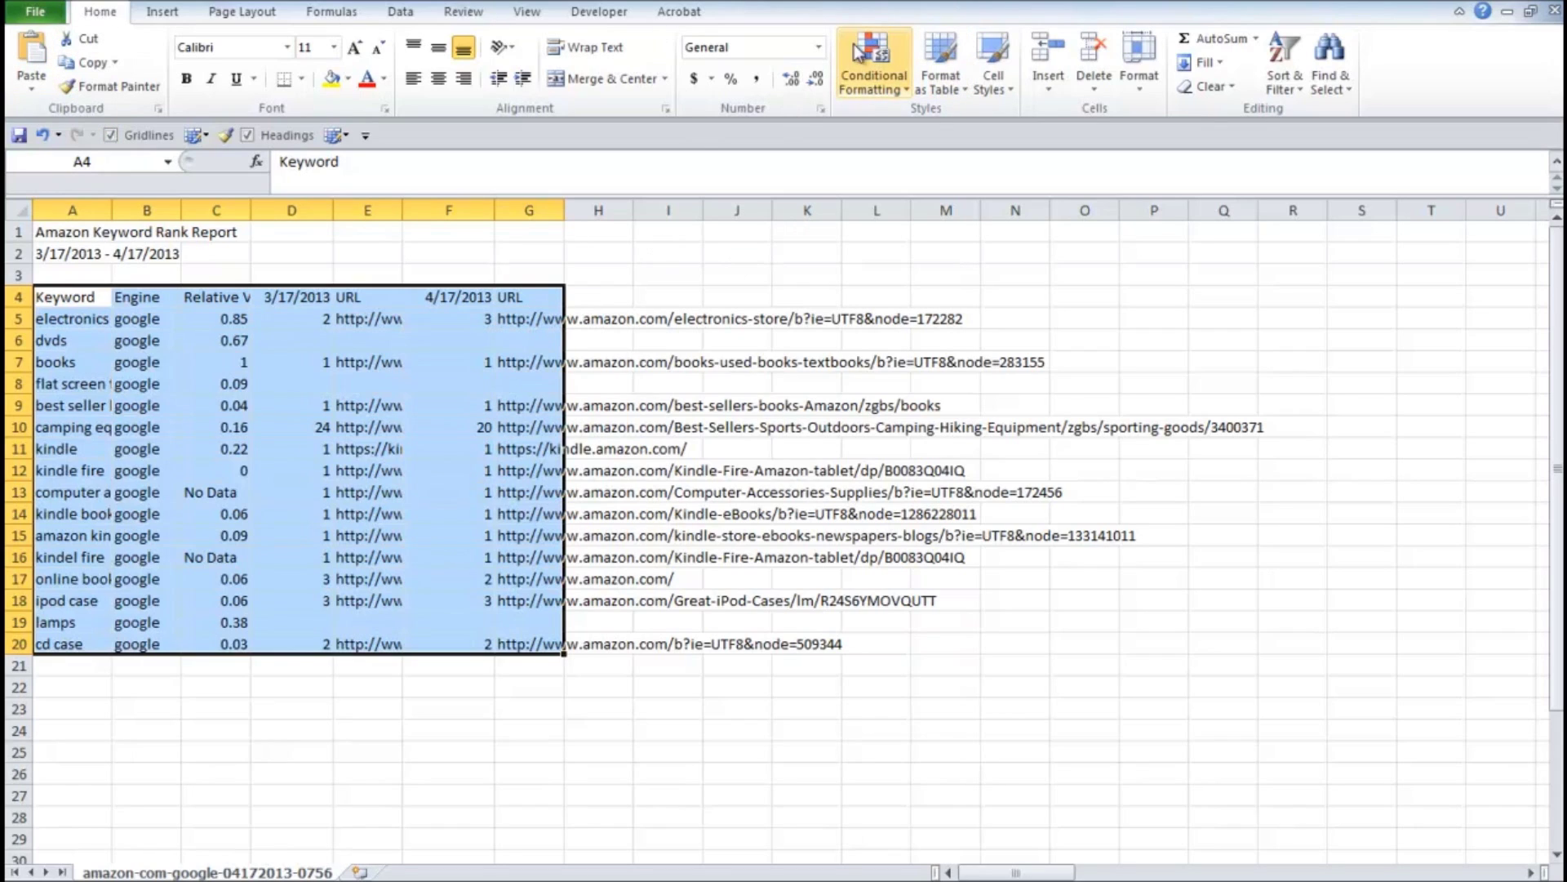
pyautogui.click(950, 84)
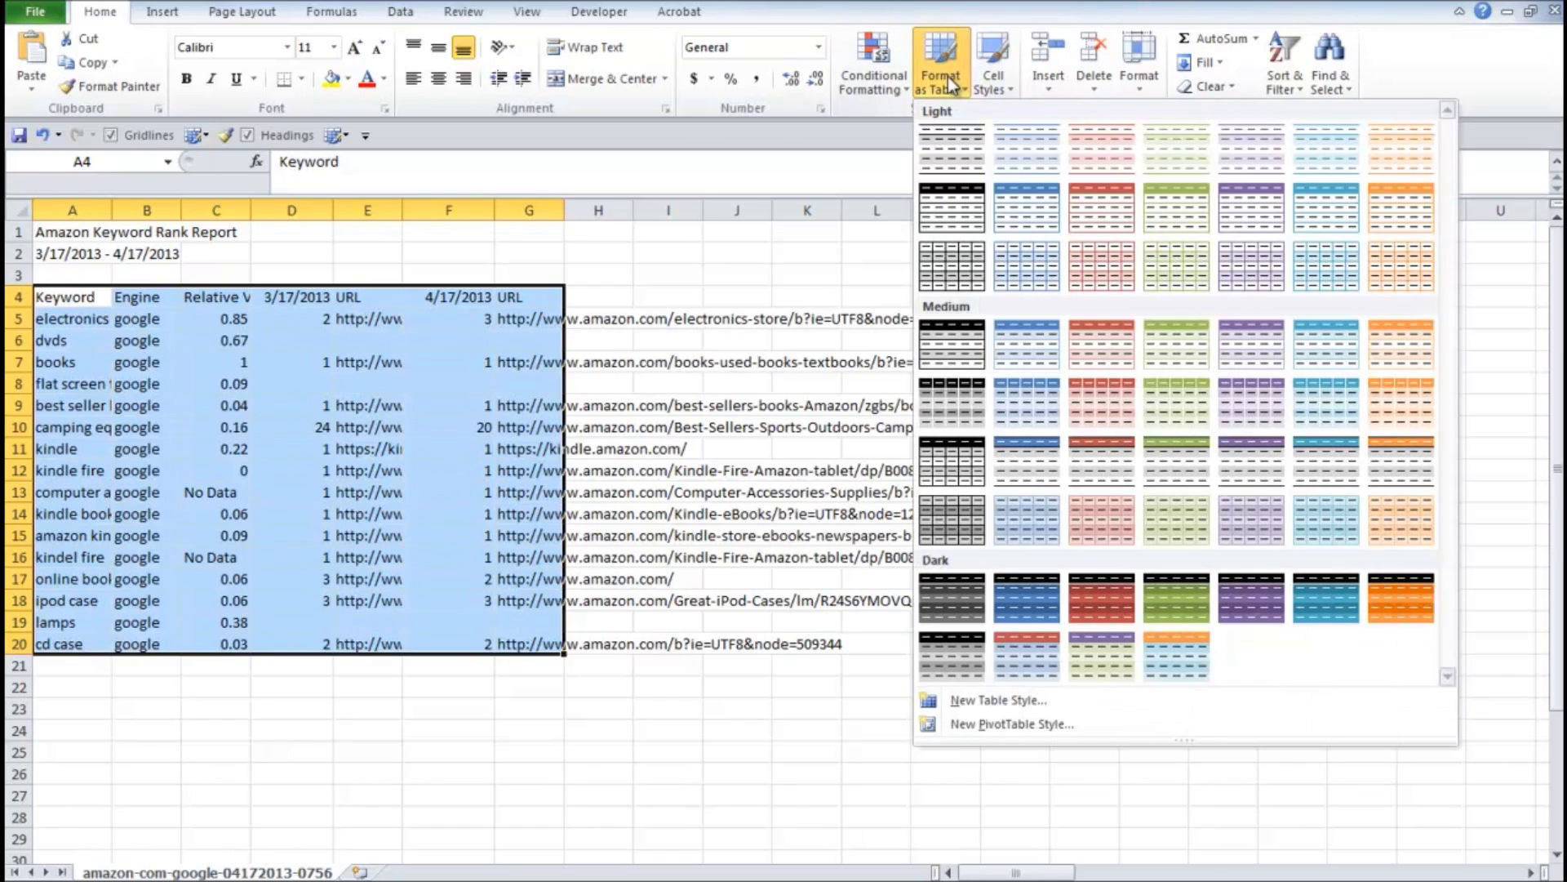
pyautogui.click(1396, 203)
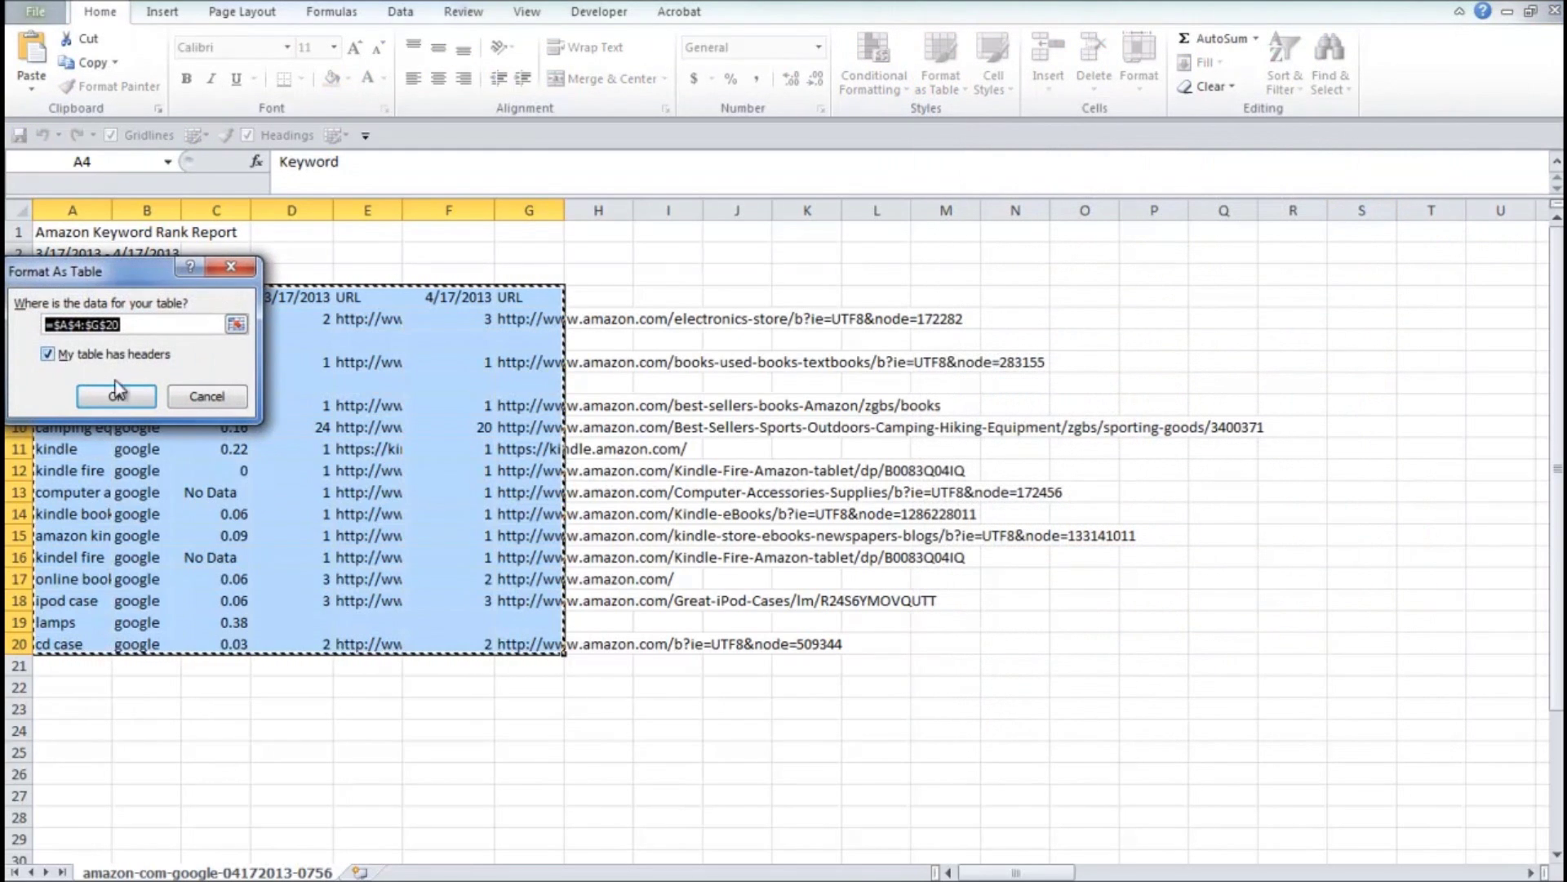
pyautogui.click(144, 404)
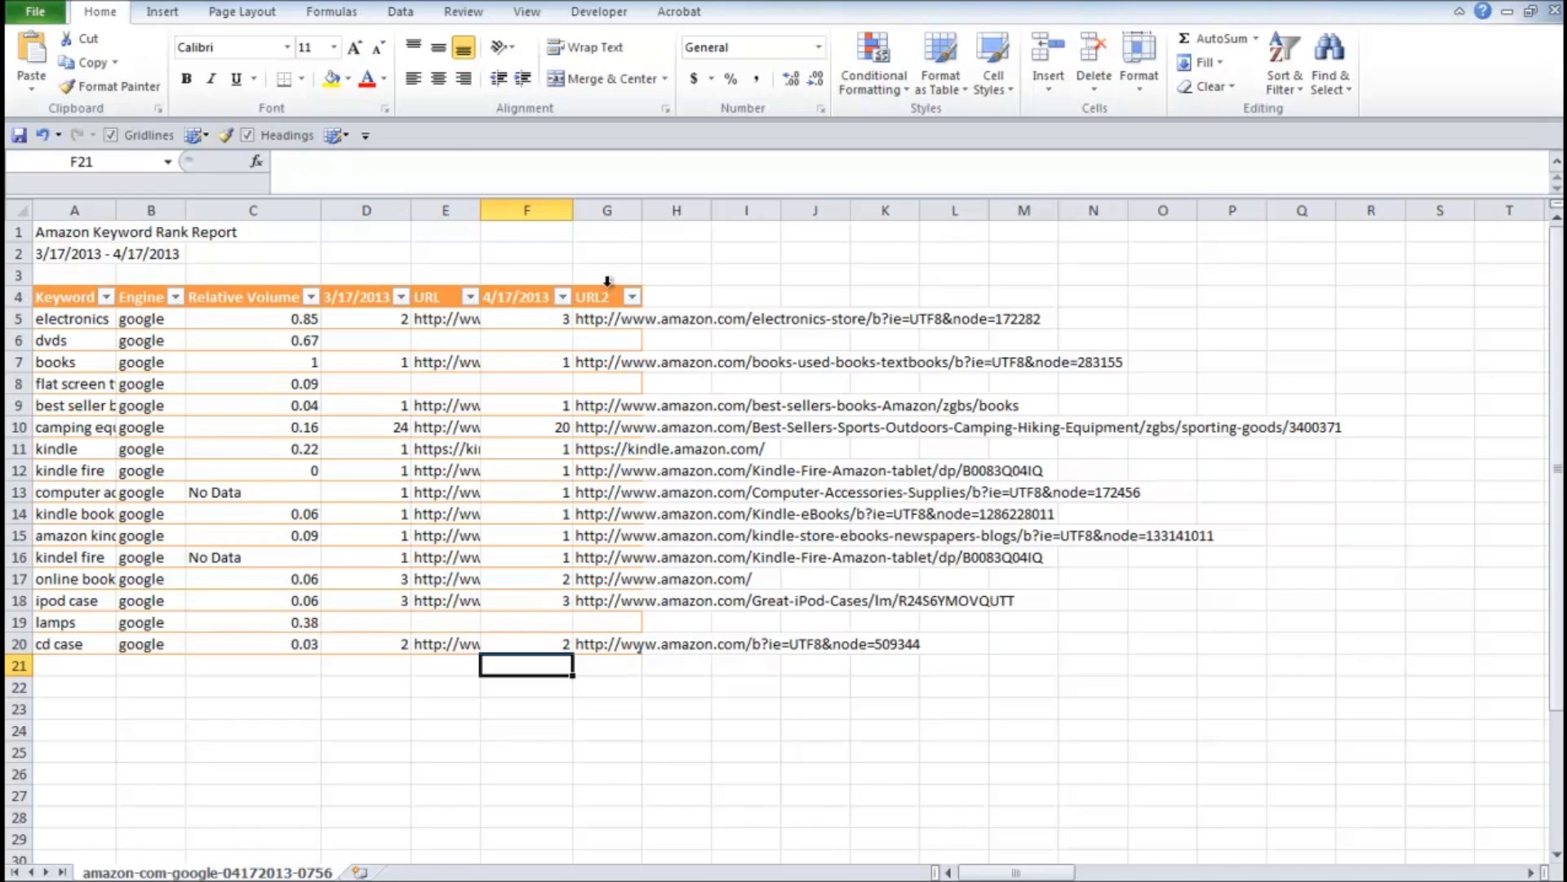
# Delete the URL2 column from the table.
pyautogui.click(606, 282)
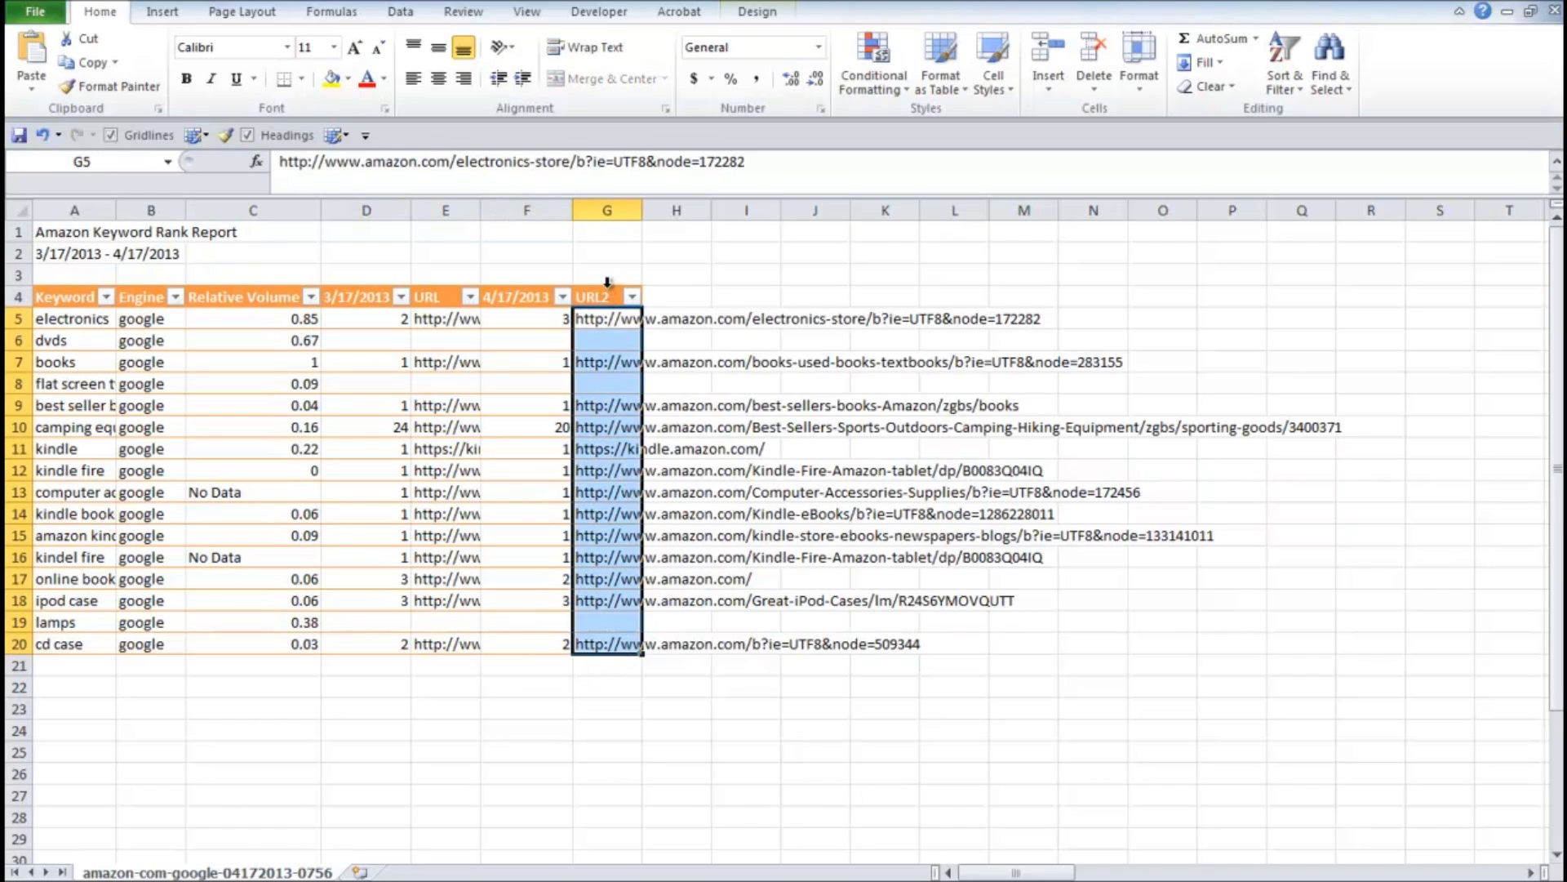
pyautogui.rightClick(609, 287)
pyautogui.moveTo(734, 482)
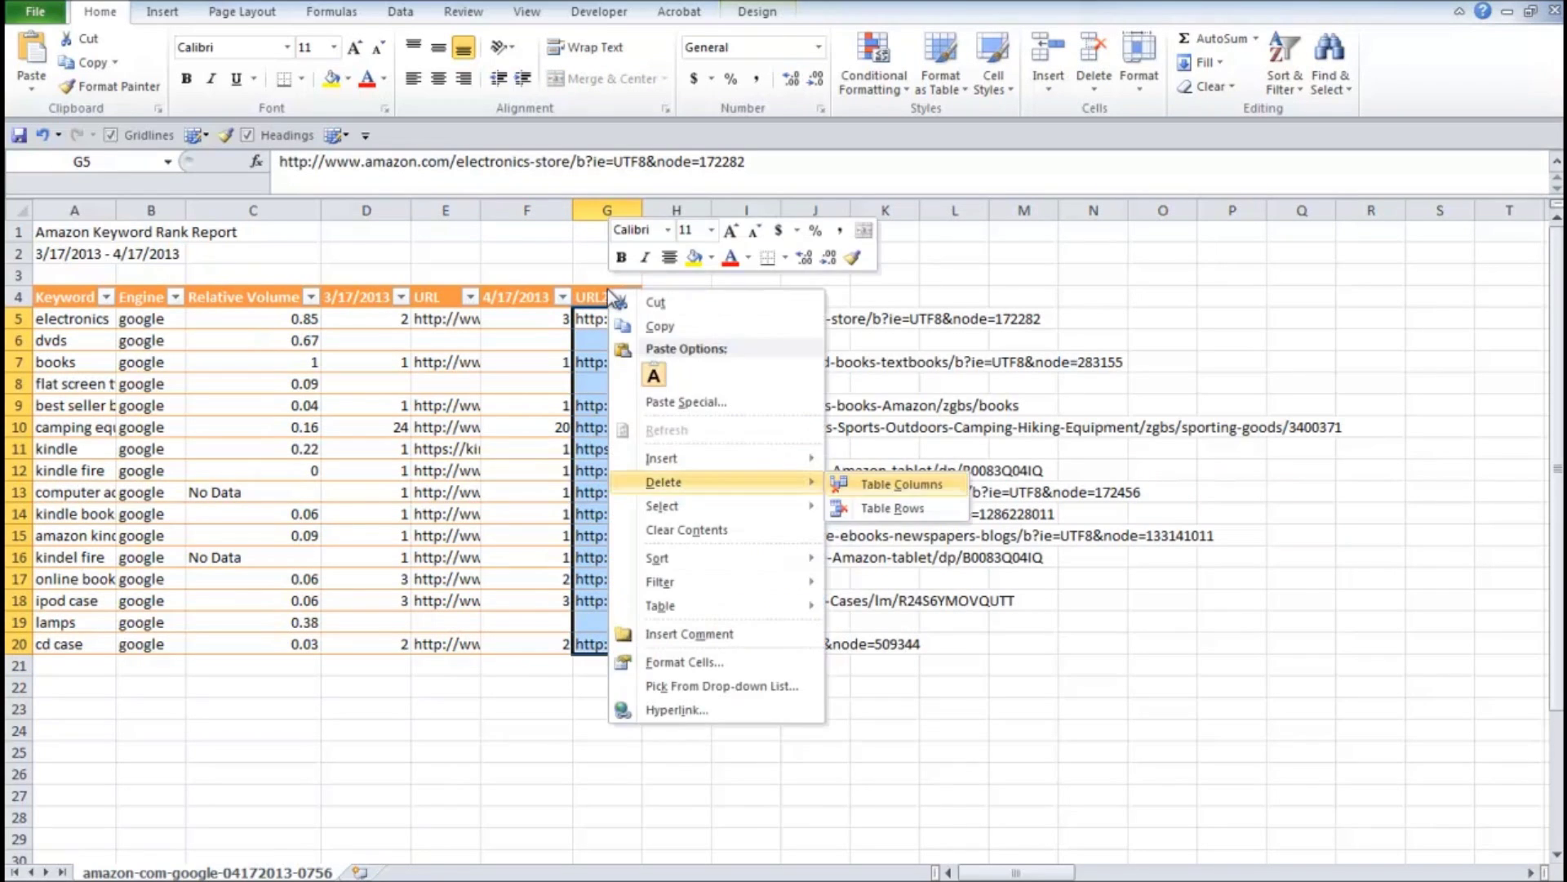
pyautogui.click(876, 491)
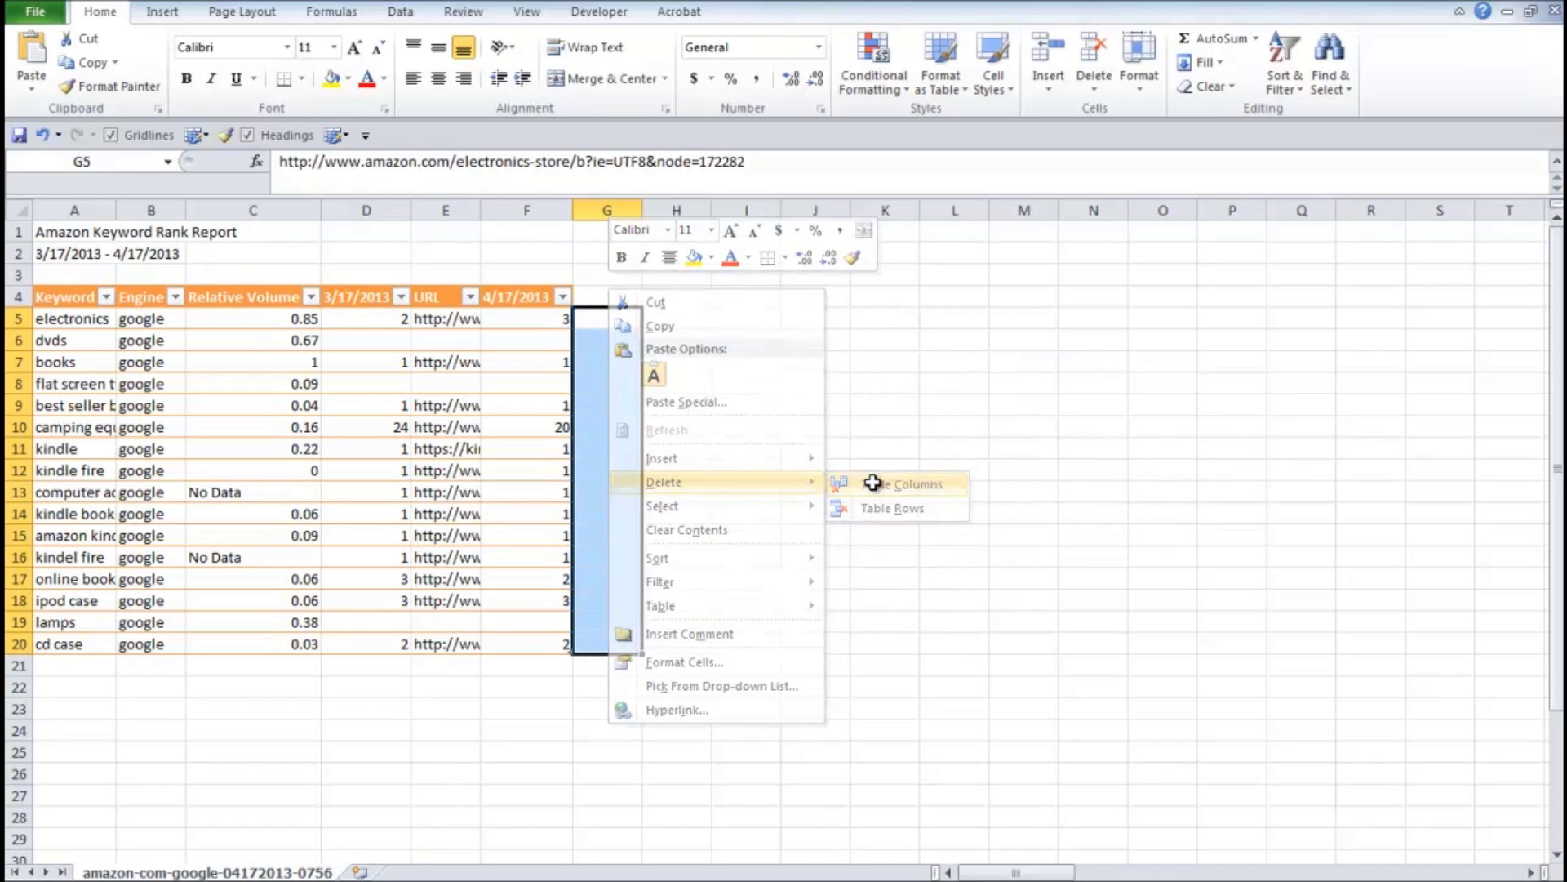
# Delete the URL column between the 3/17/2013 and 4/17/2013 ranking columns.
pyautogui.click(446, 209)
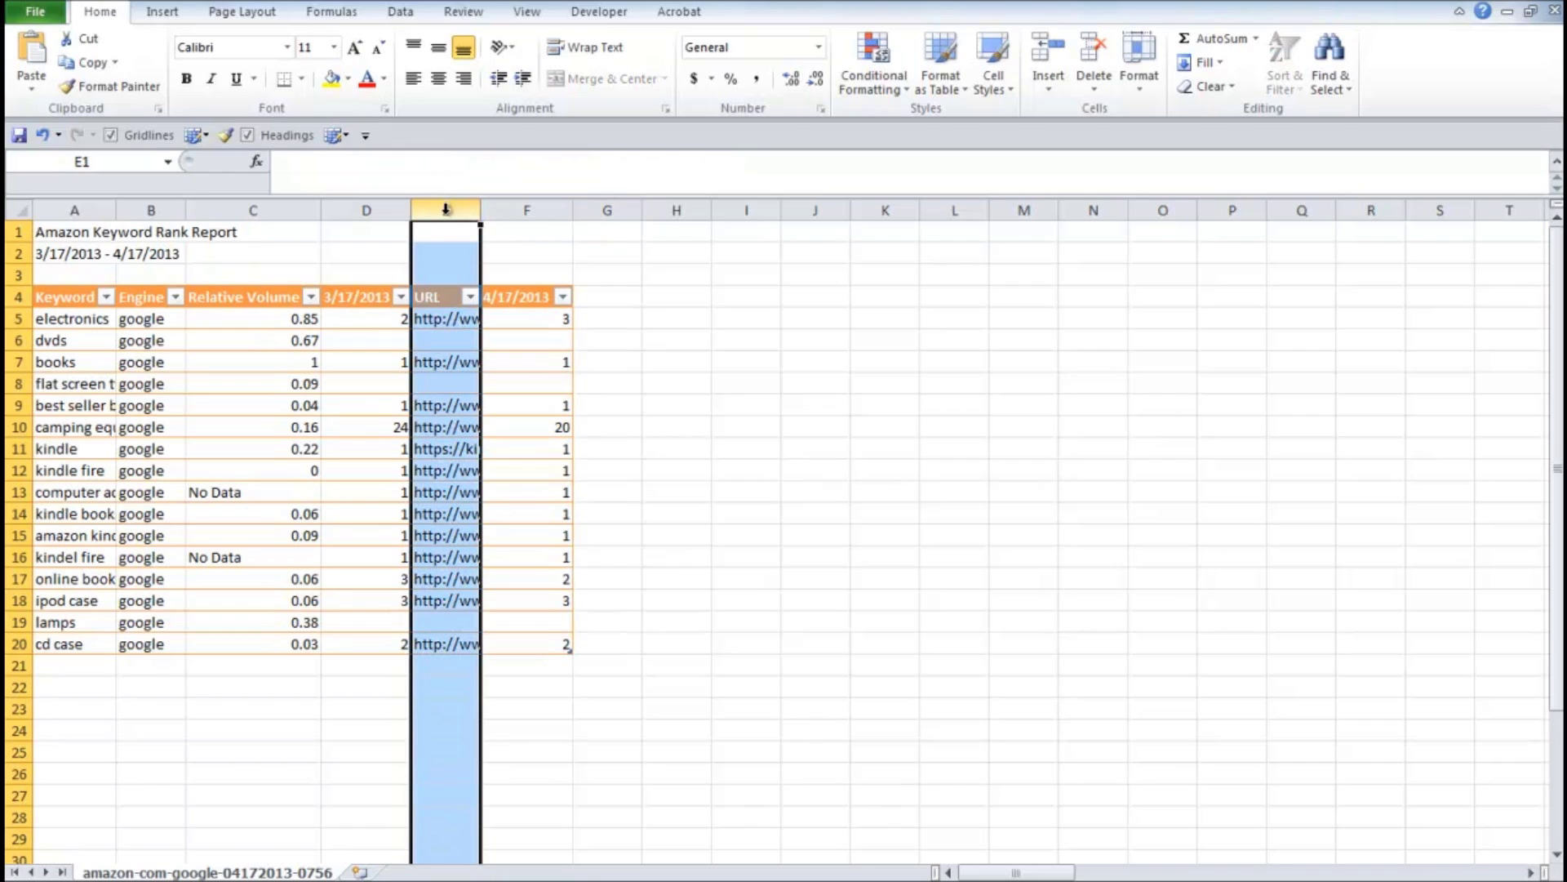
pyautogui.click(719, 294)
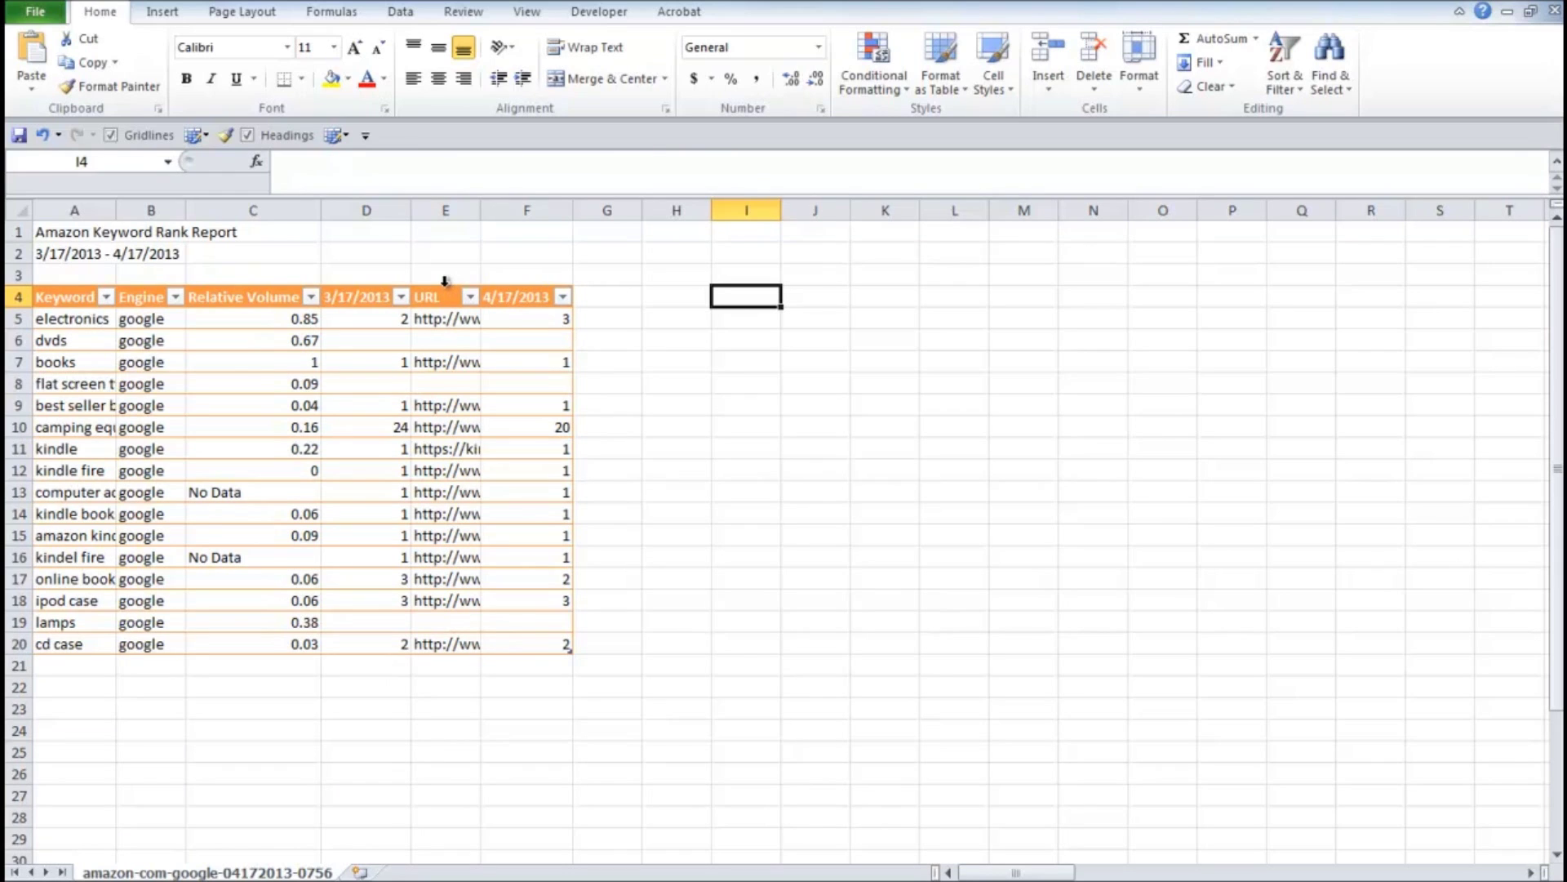
pyautogui.click(445, 281)
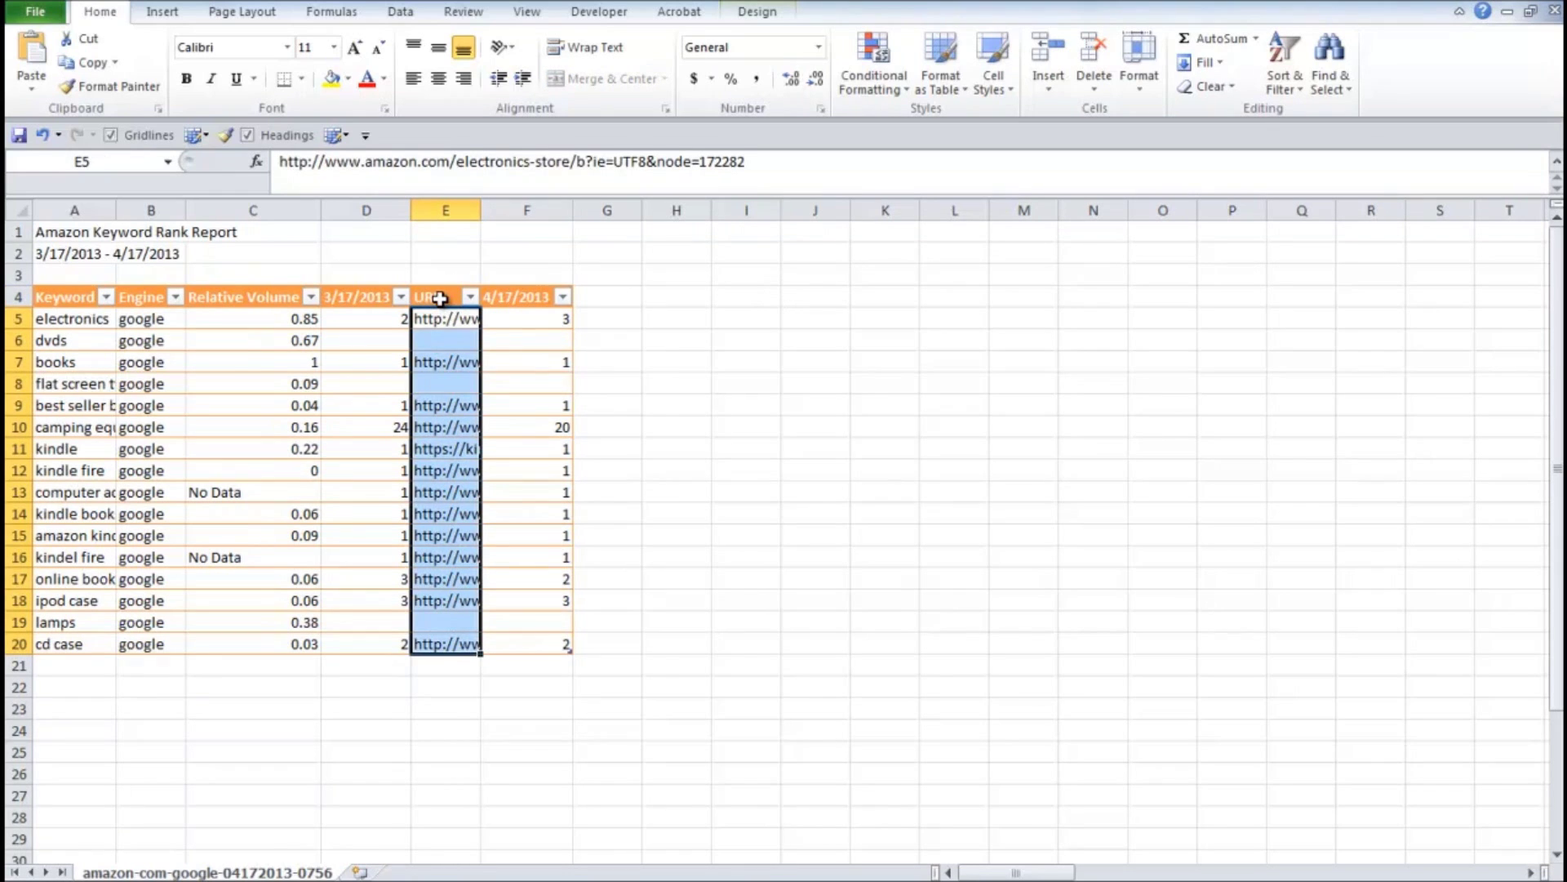
pyautogui.rightClick(440, 298)
pyautogui.rightClick(453, 210)
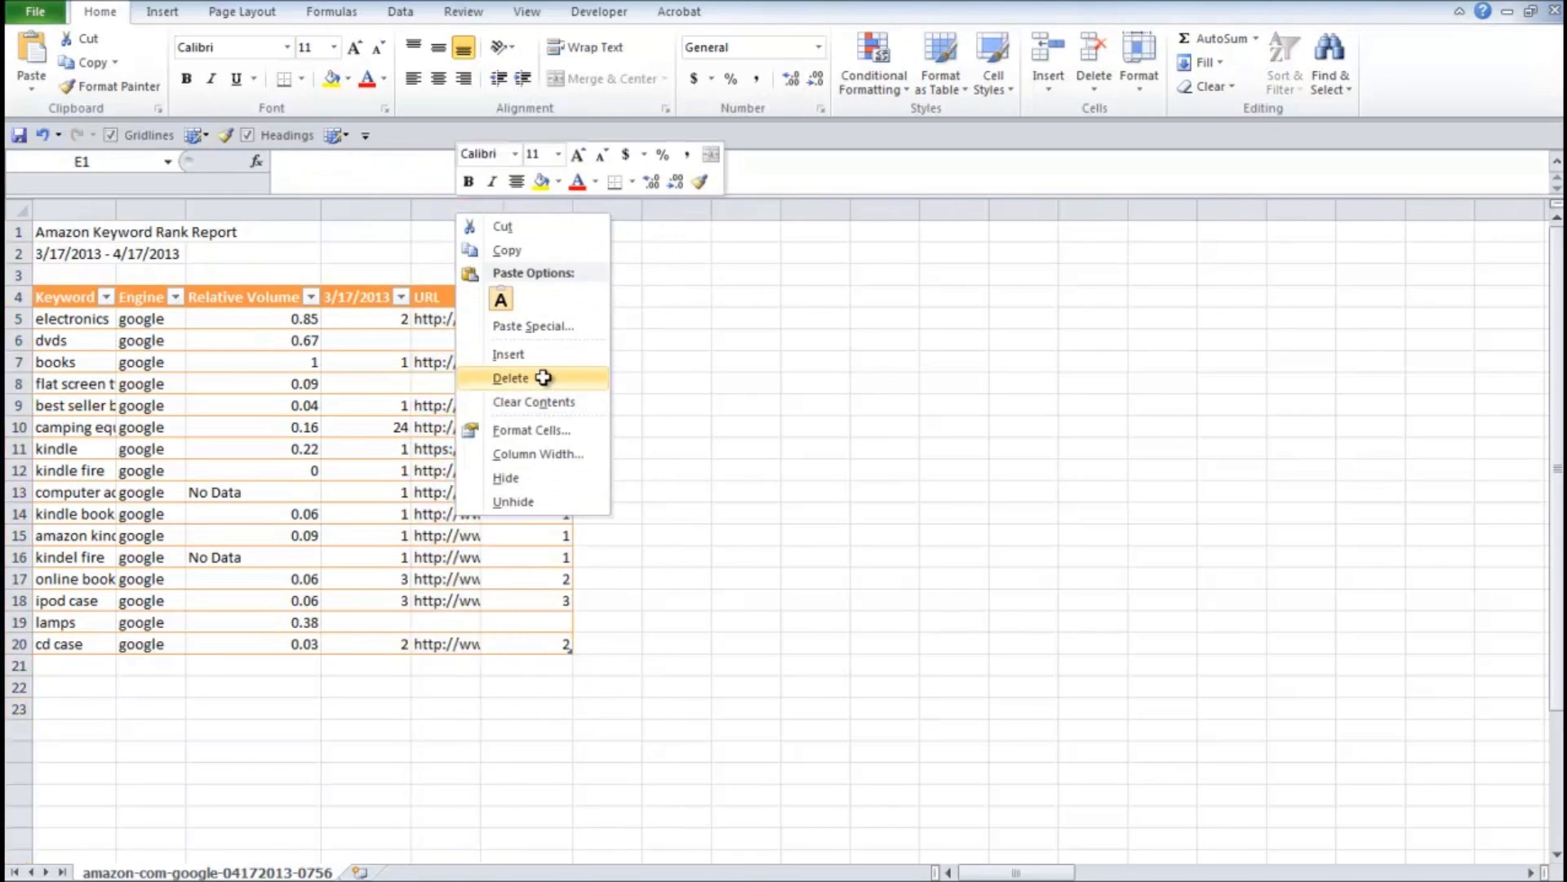
pyautogui.click(546, 383)
pyautogui.click(645, 425)
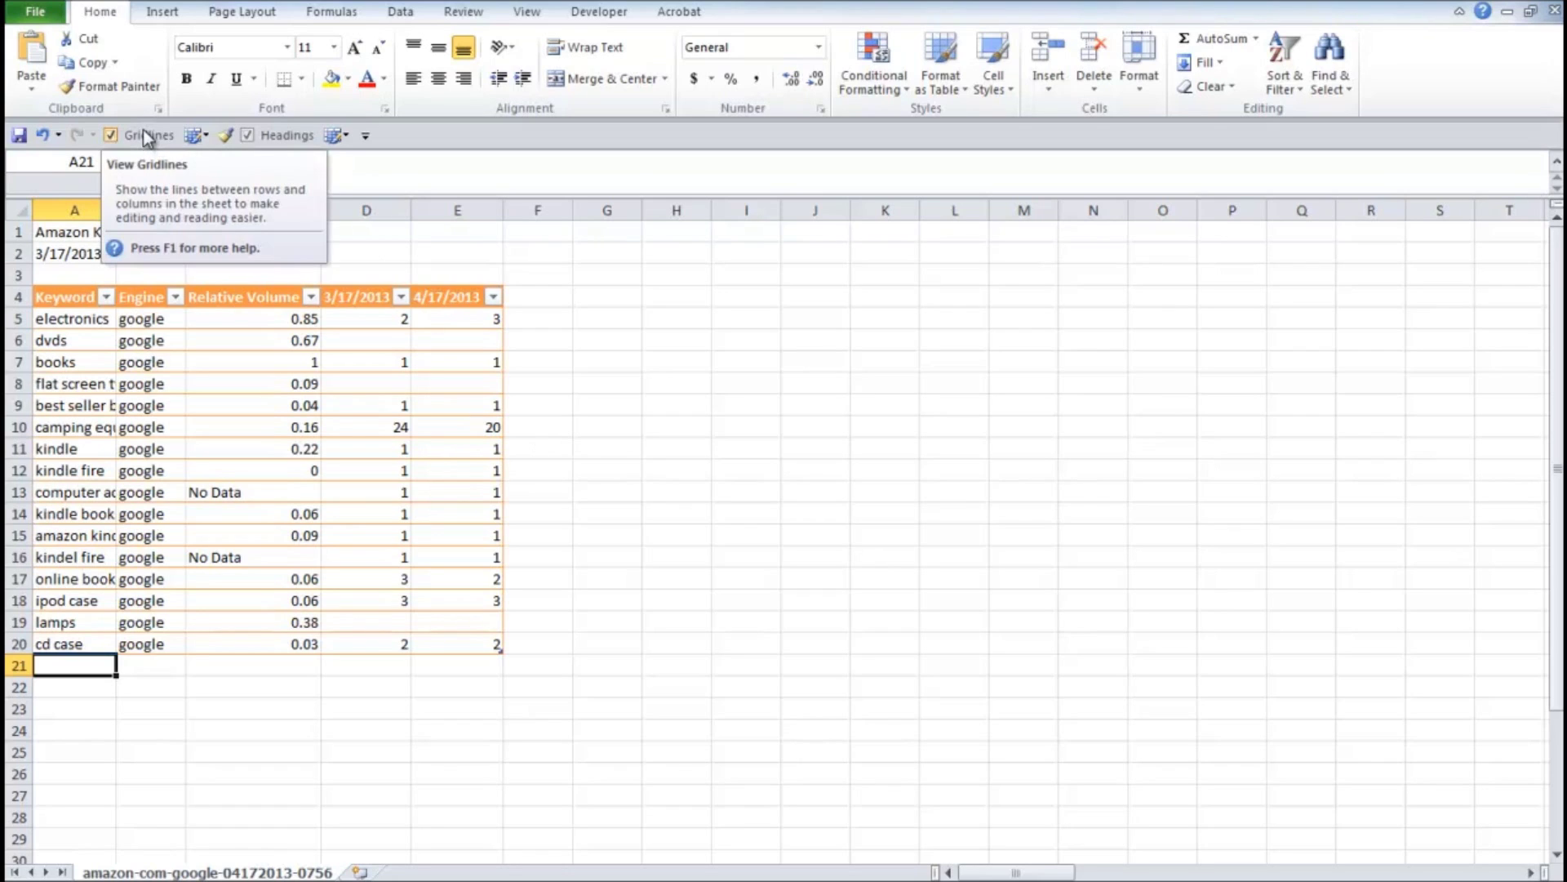
# Hide the worksheet gridlines.
pyautogui.click(522, 14)
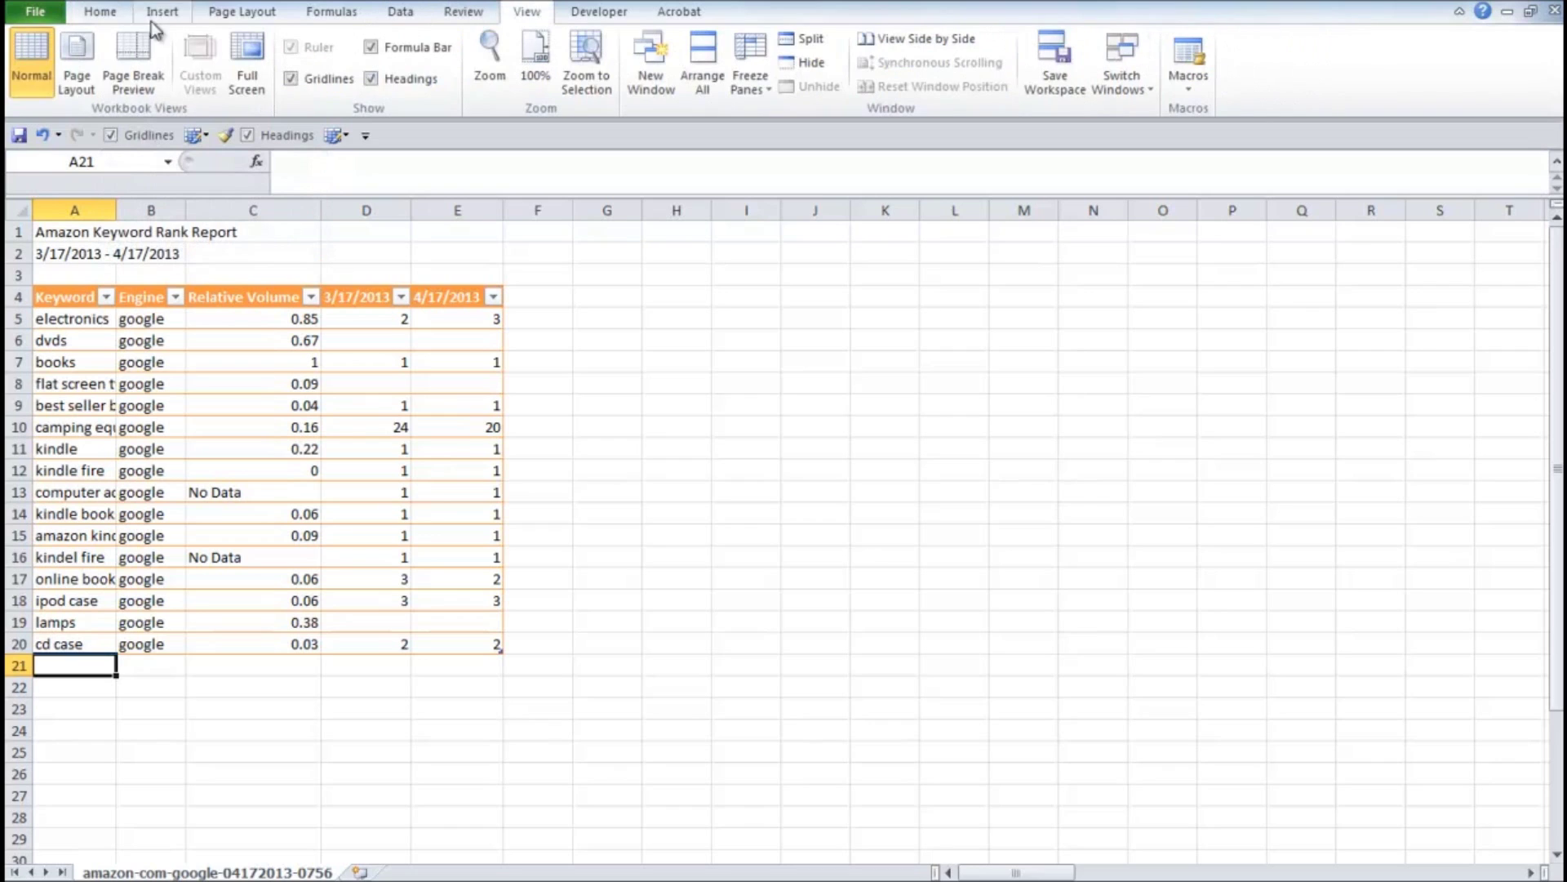
pyautogui.click(315, 85)
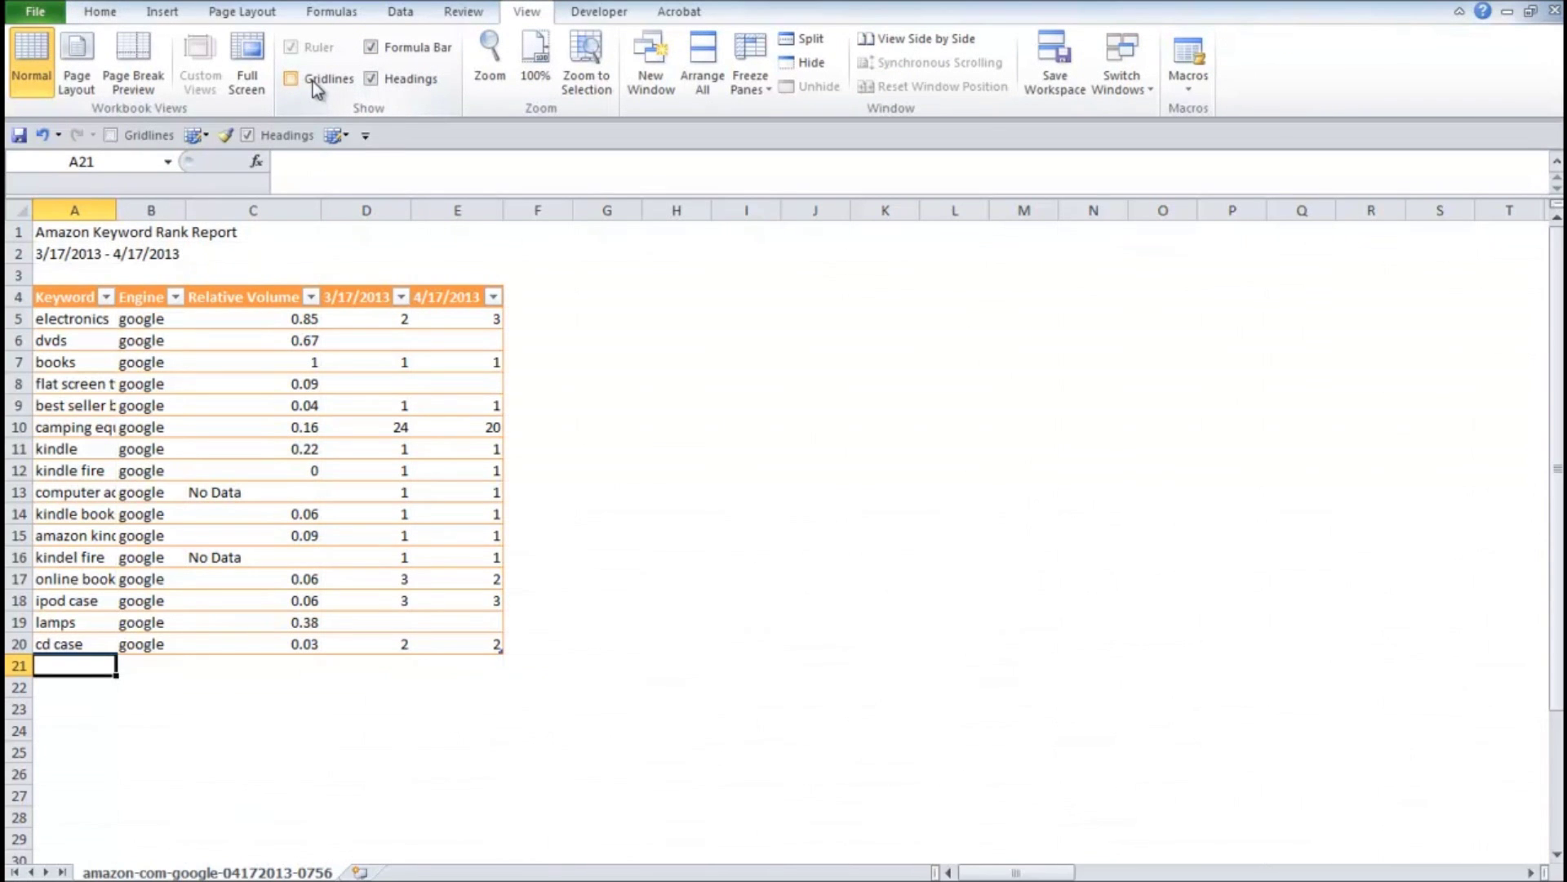
pyautogui.click(749, 448)
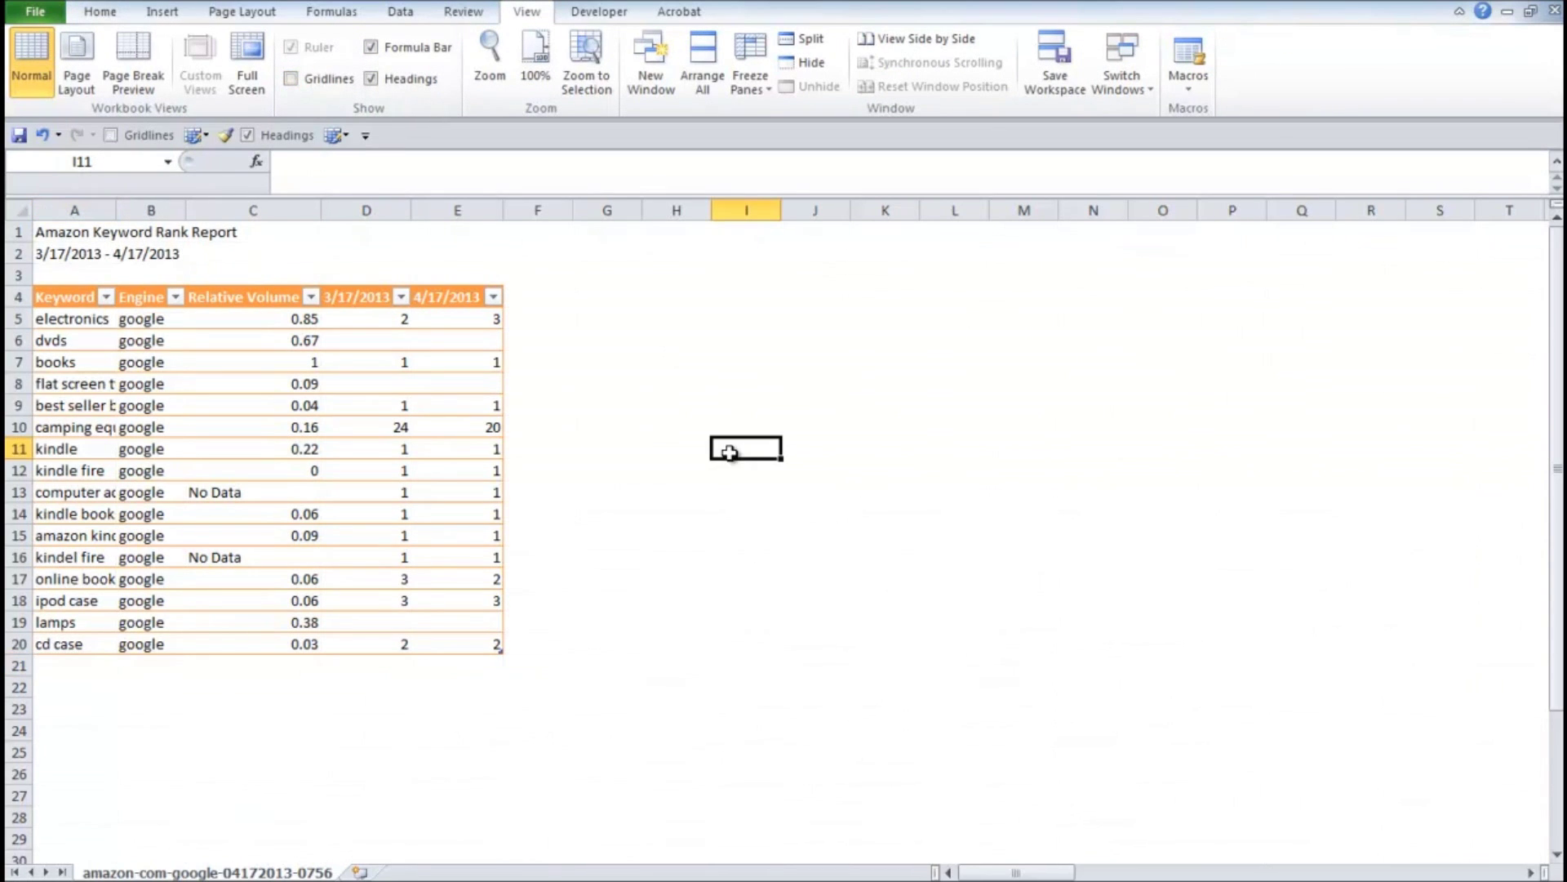
# Format the report title in A1 as bold and enlarge its font to size 16.
pyautogui.click(526, 575)
pyautogui.click(100, 12)
pyautogui.click(96, 236)
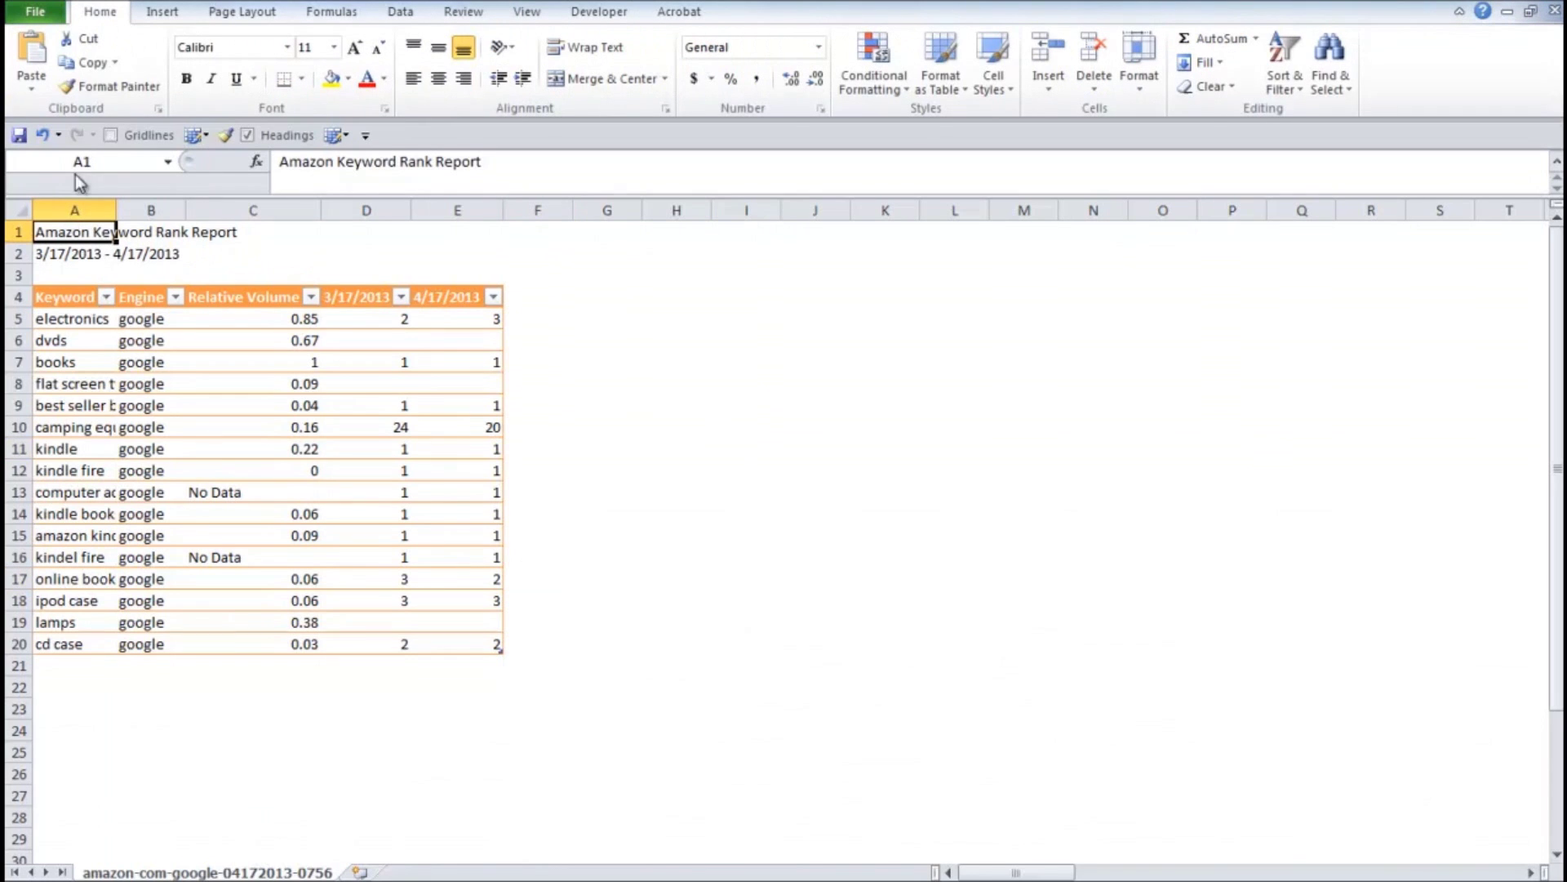
pyautogui.click(186, 78)
pyautogui.click(355, 47)
pyautogui.click(354, 48)
pyautogui.click(354, 47)
pyautogui.click(241, 260)
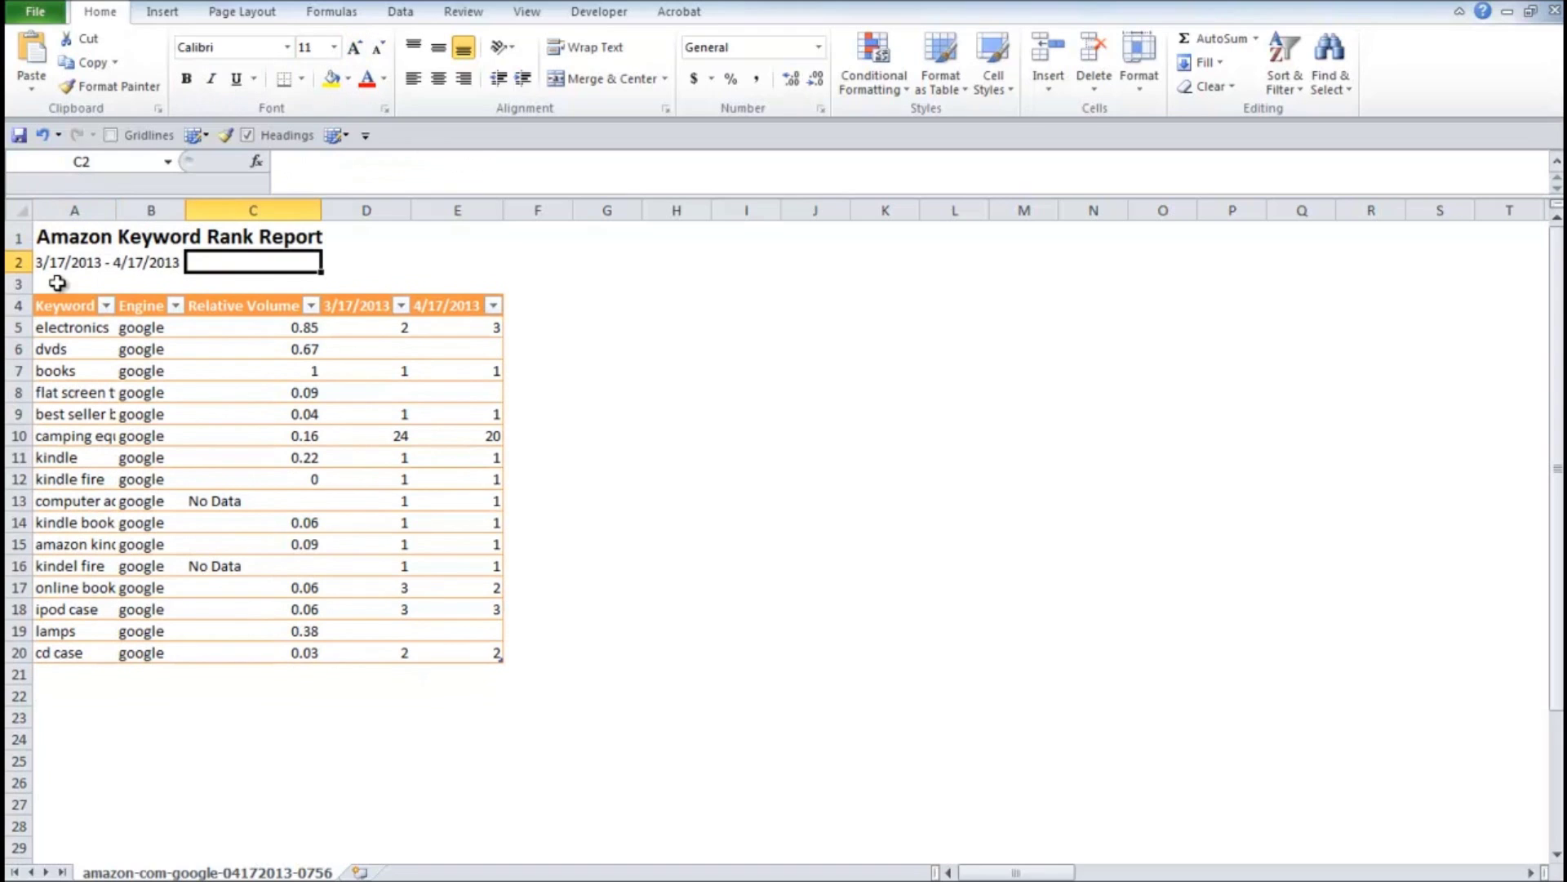
pyautogui.click(68, 231)
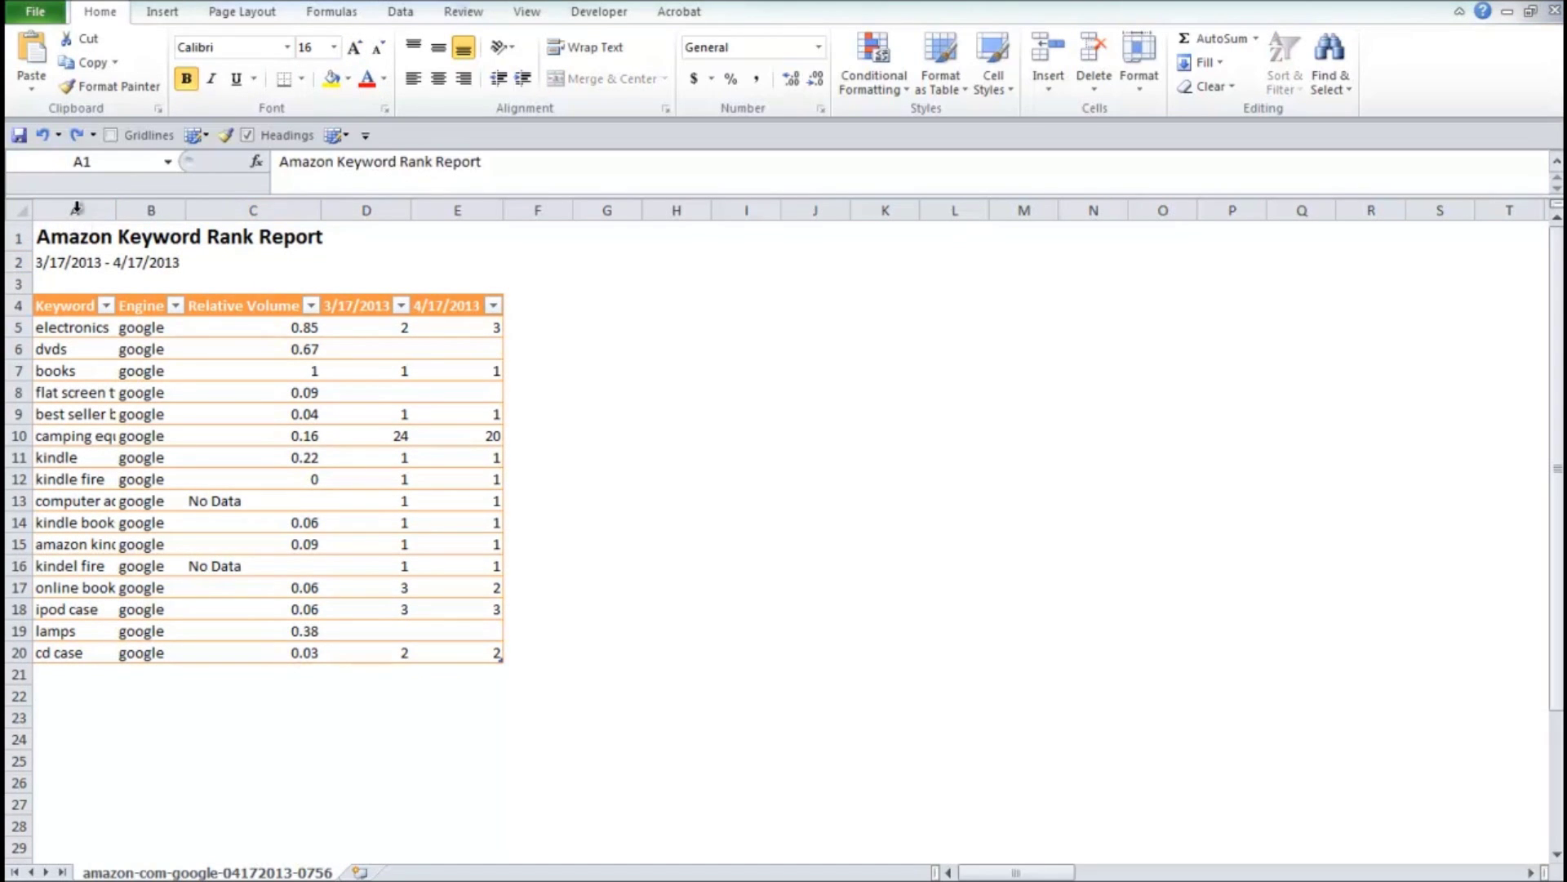
# Insert a blank column before column A and narrow it to a column width of 1.
pyautogui.click(74, 209)
pyautogui.rightClick(74, 212)
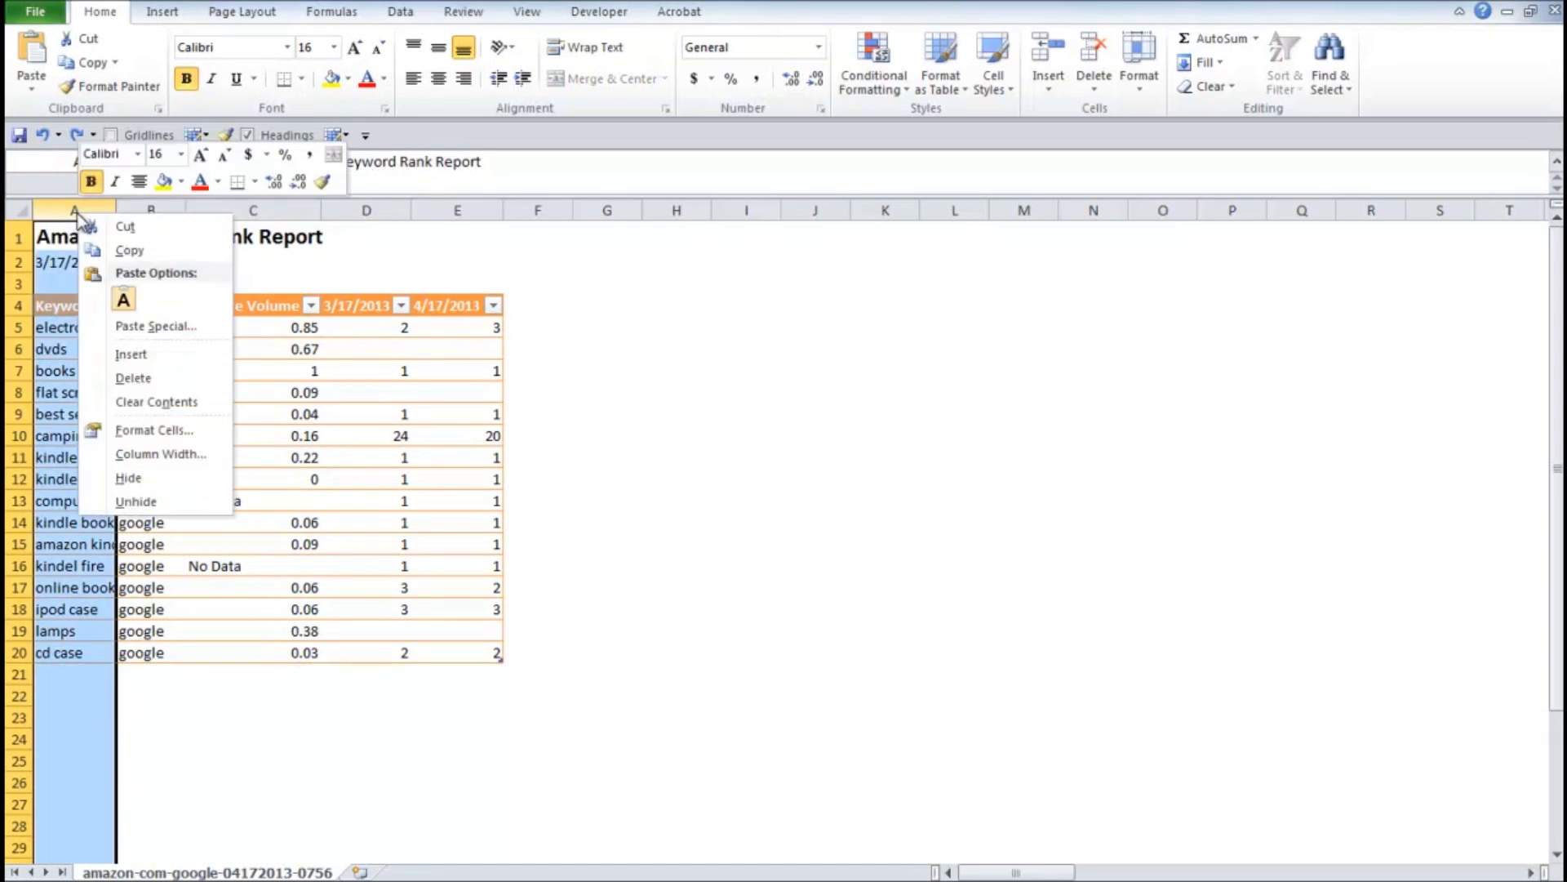
pyautogui.click(144, 356)
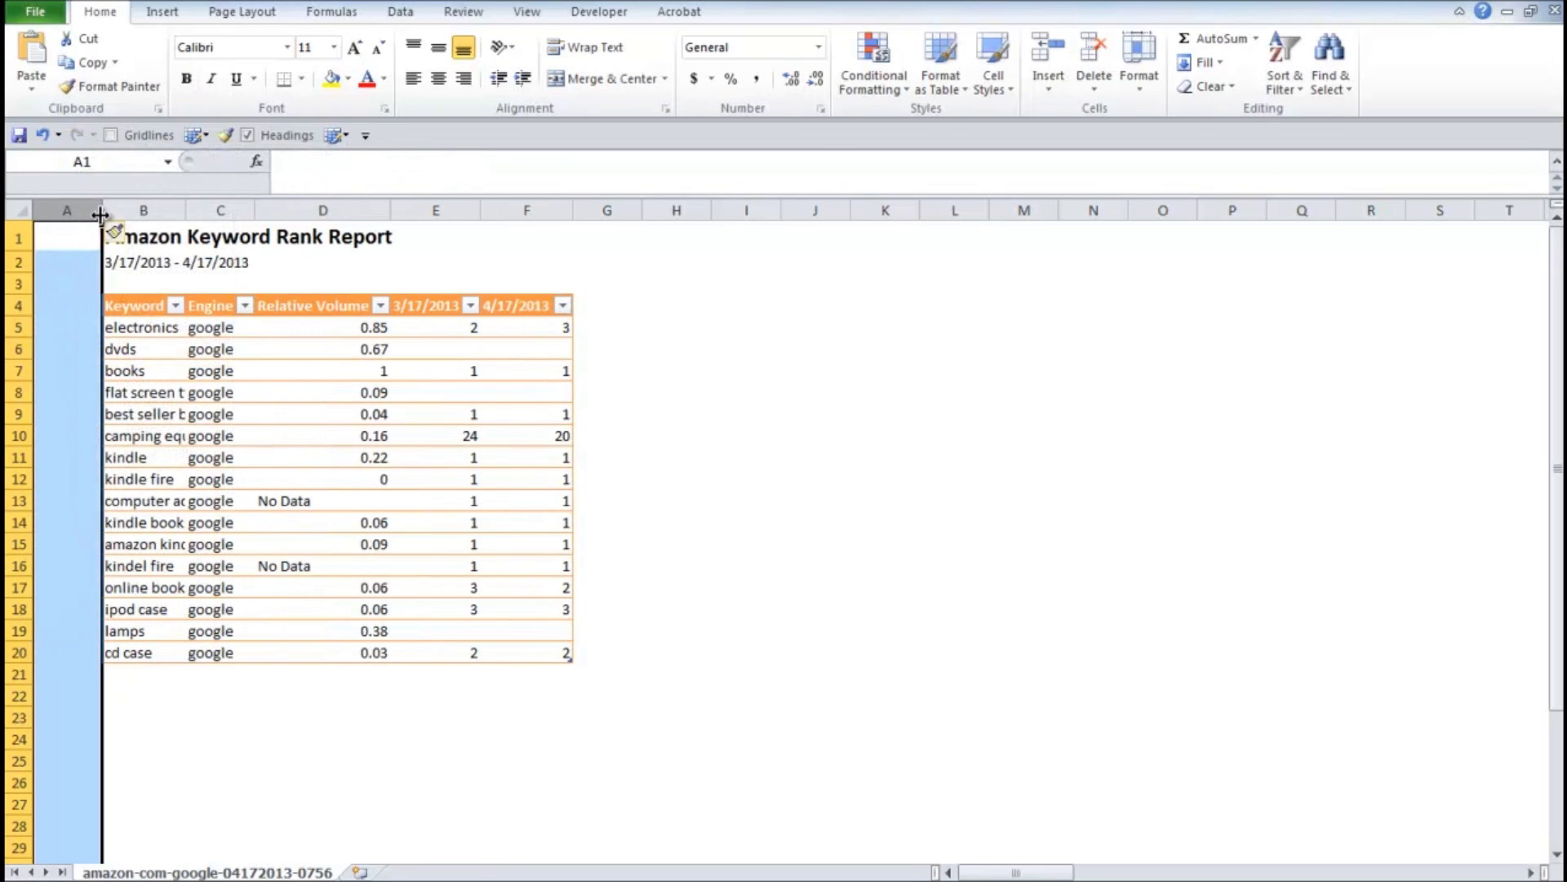
pyautogui.moveTo(99, 214); pyautogui.dragTo(48, 204)
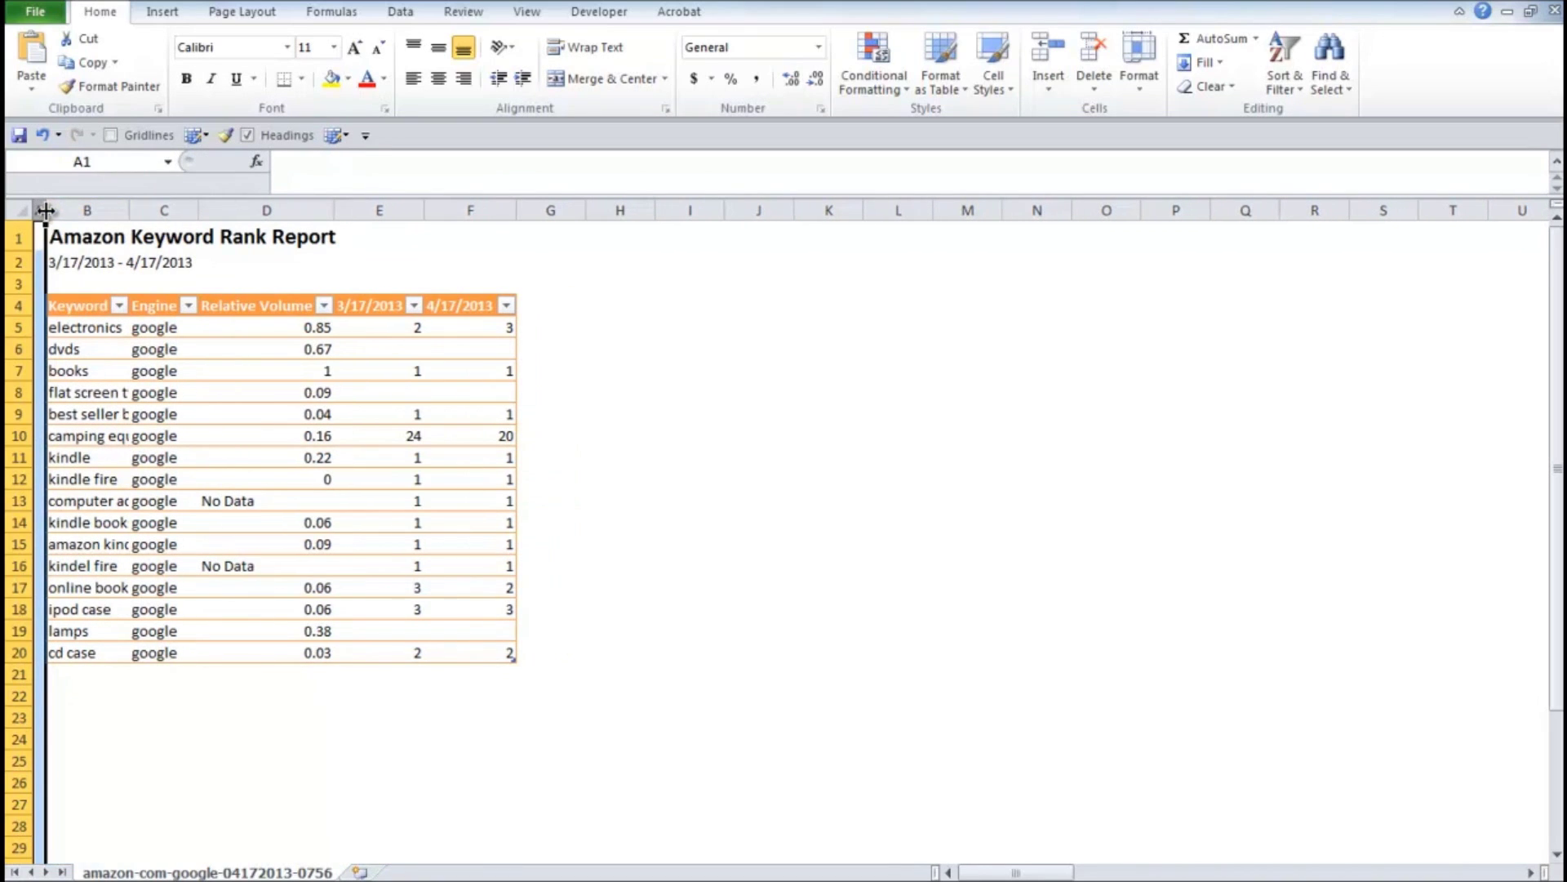
pyautogui.rightClick(43, 211)
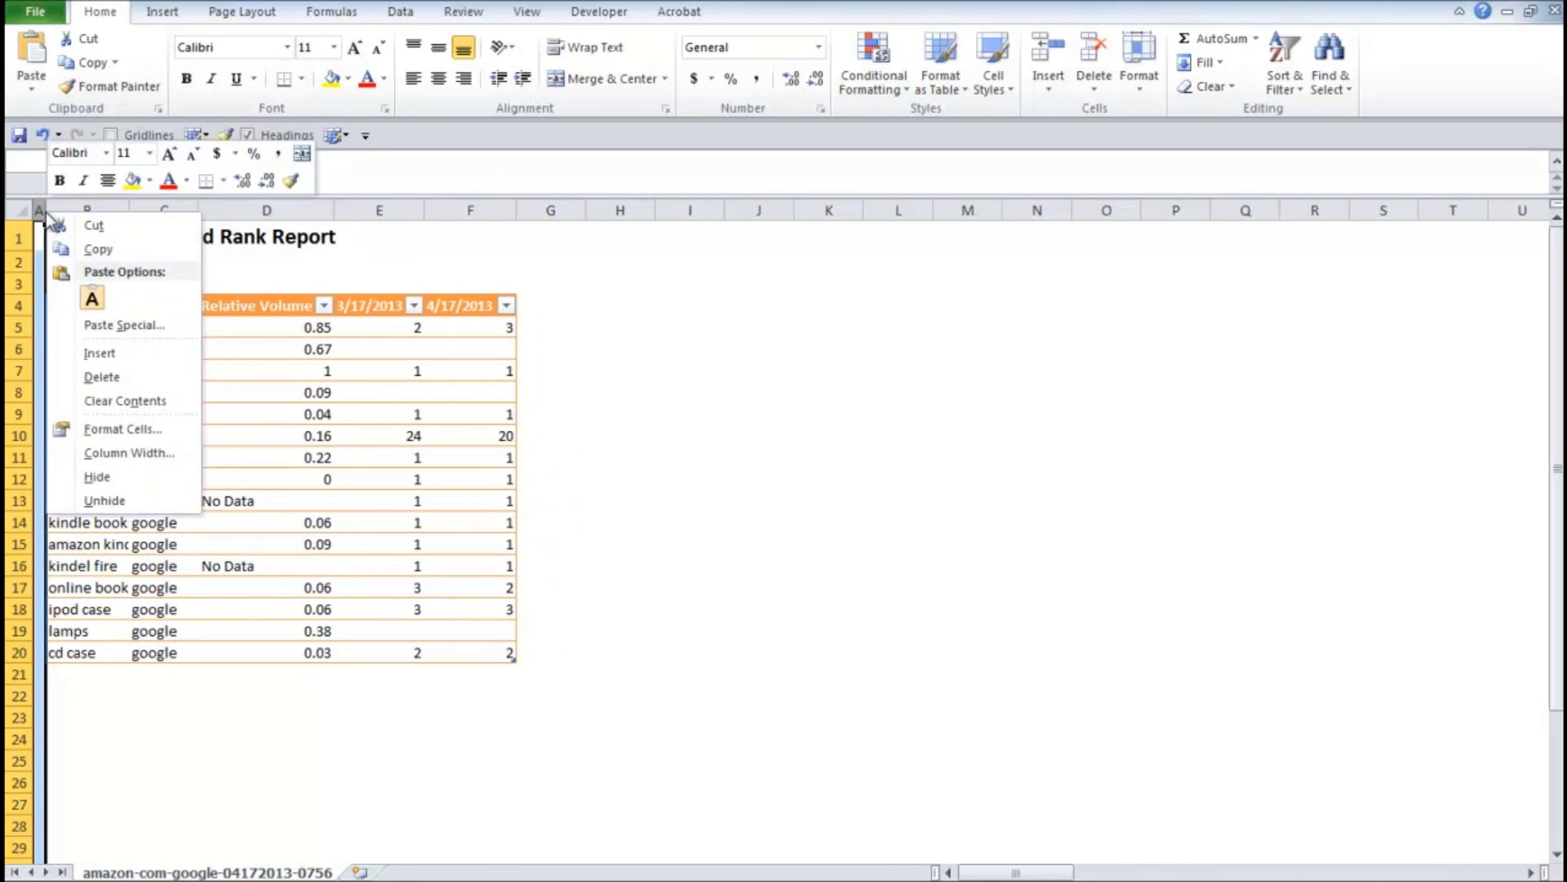
pyautogui.click(129, 457)
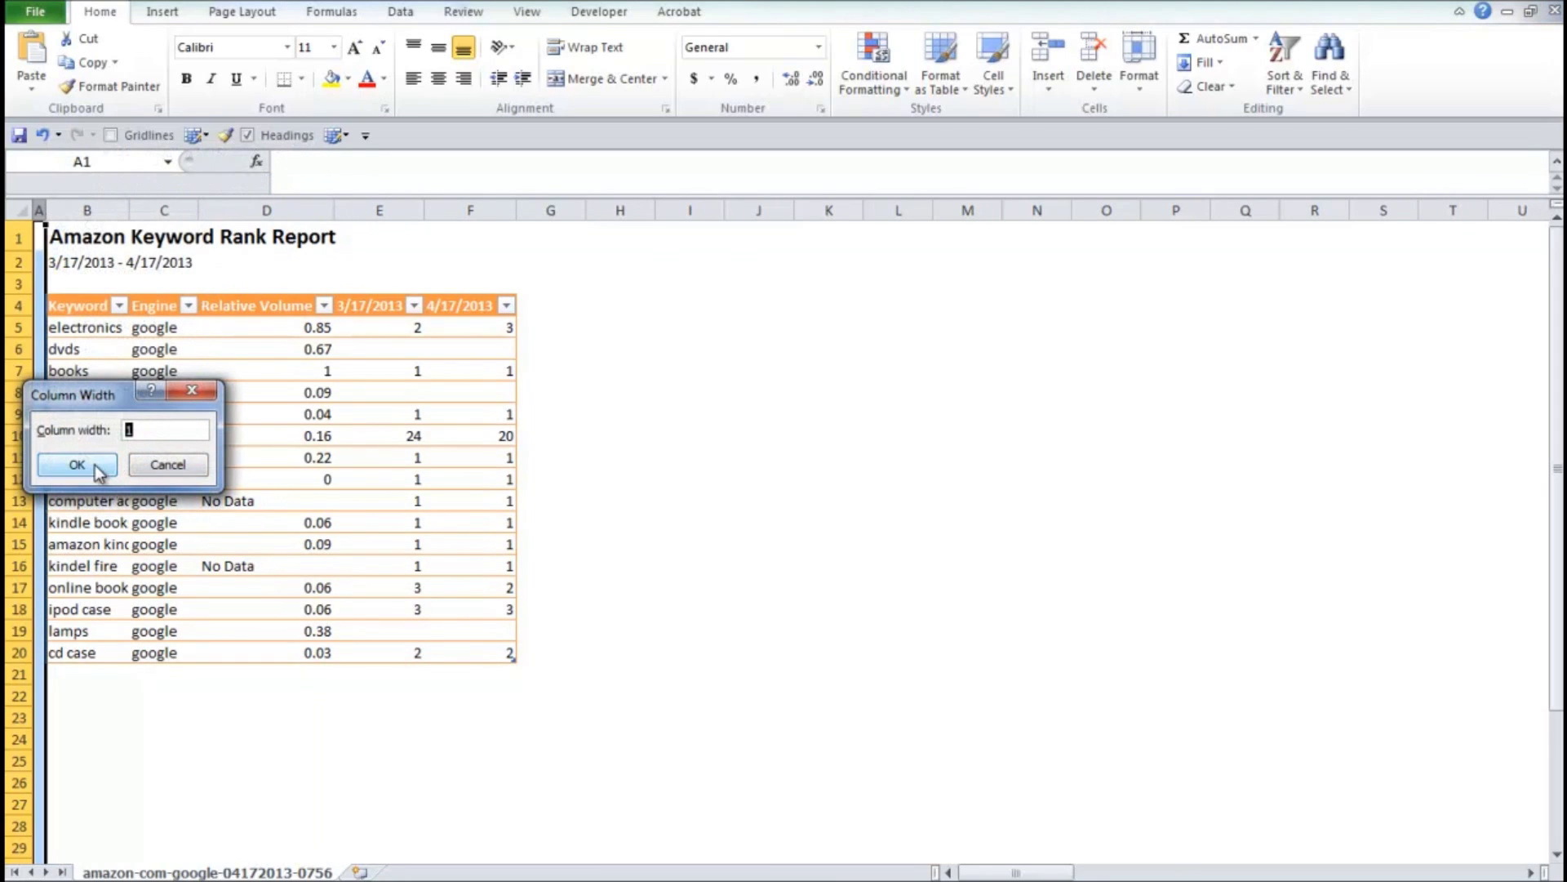
pyautogui.click(104, 463)
pyautogui.click(163, 435)
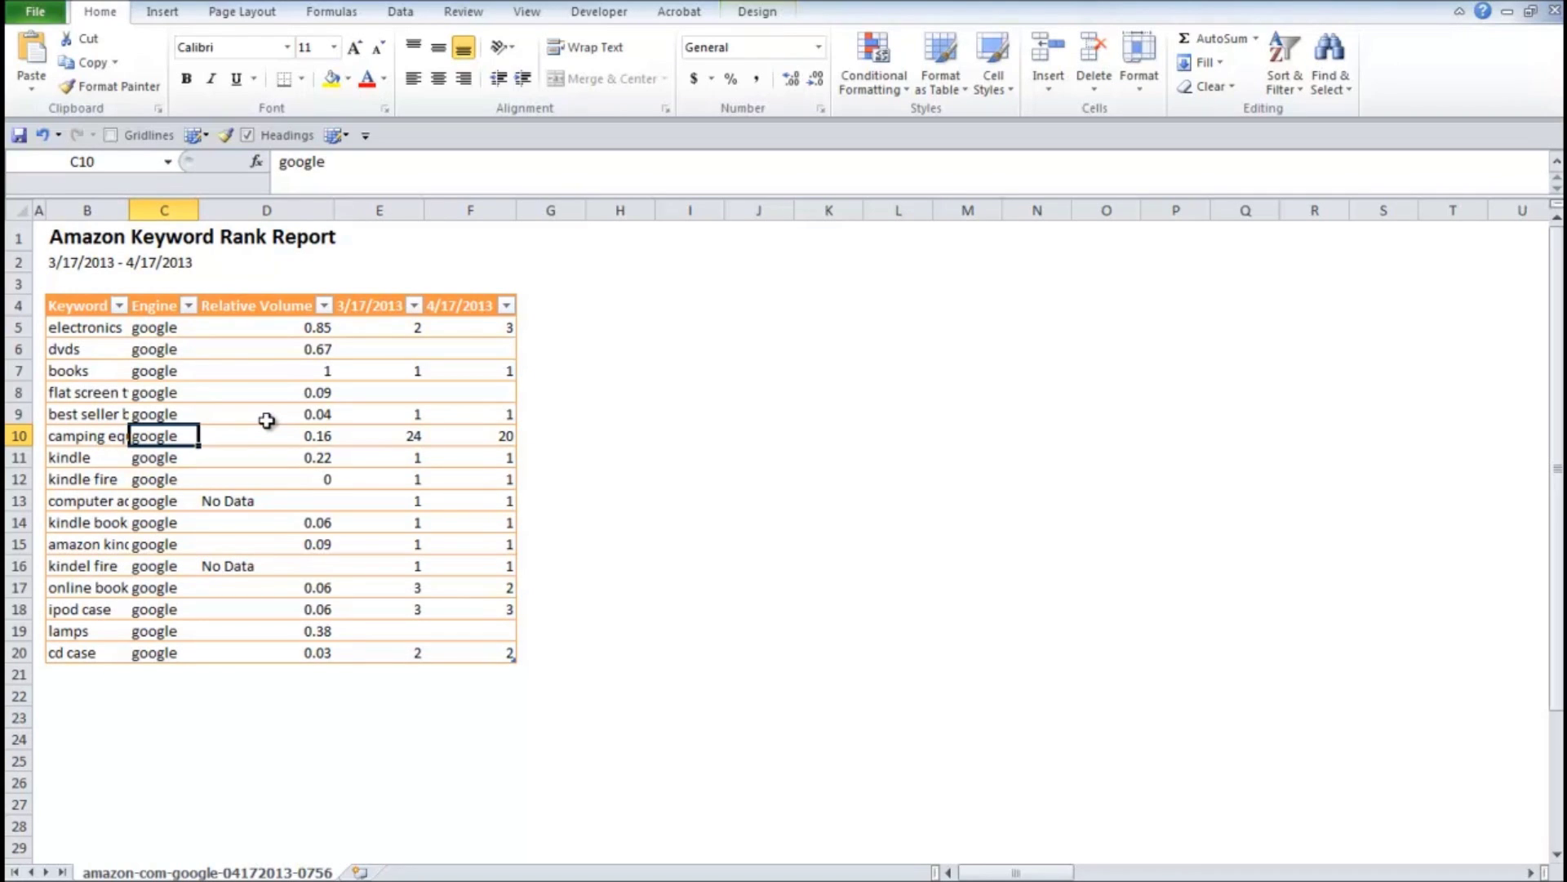
# Add a Greater Than conditional formatting rule to F5 that compares it with the relative reference =E5 and applies Red Text.
pyautogui.click(267, 695)
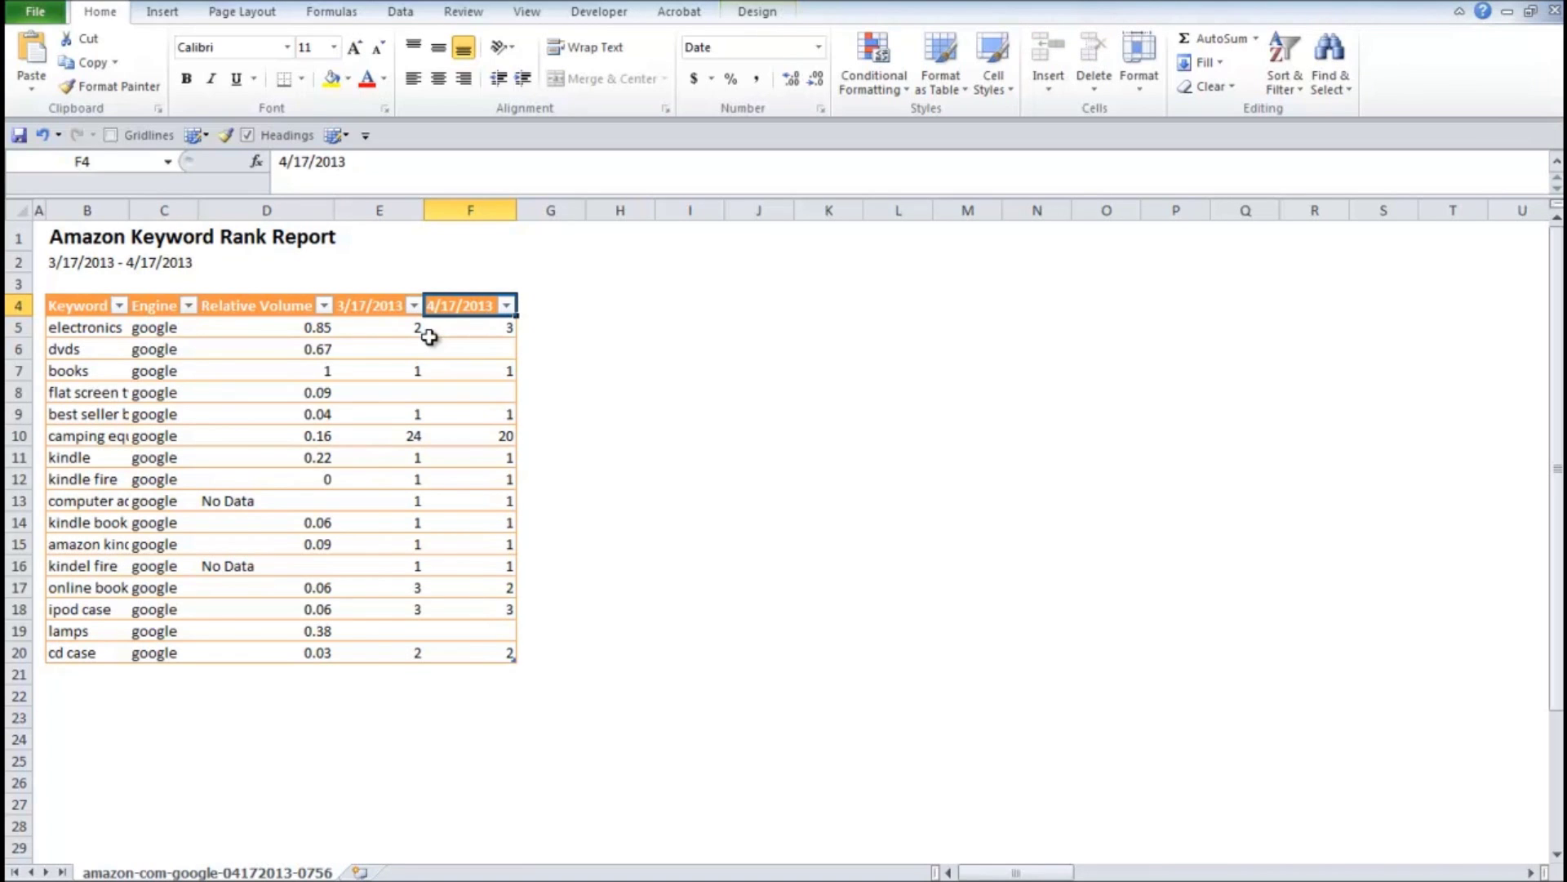
pyautogui.click(429, 338)
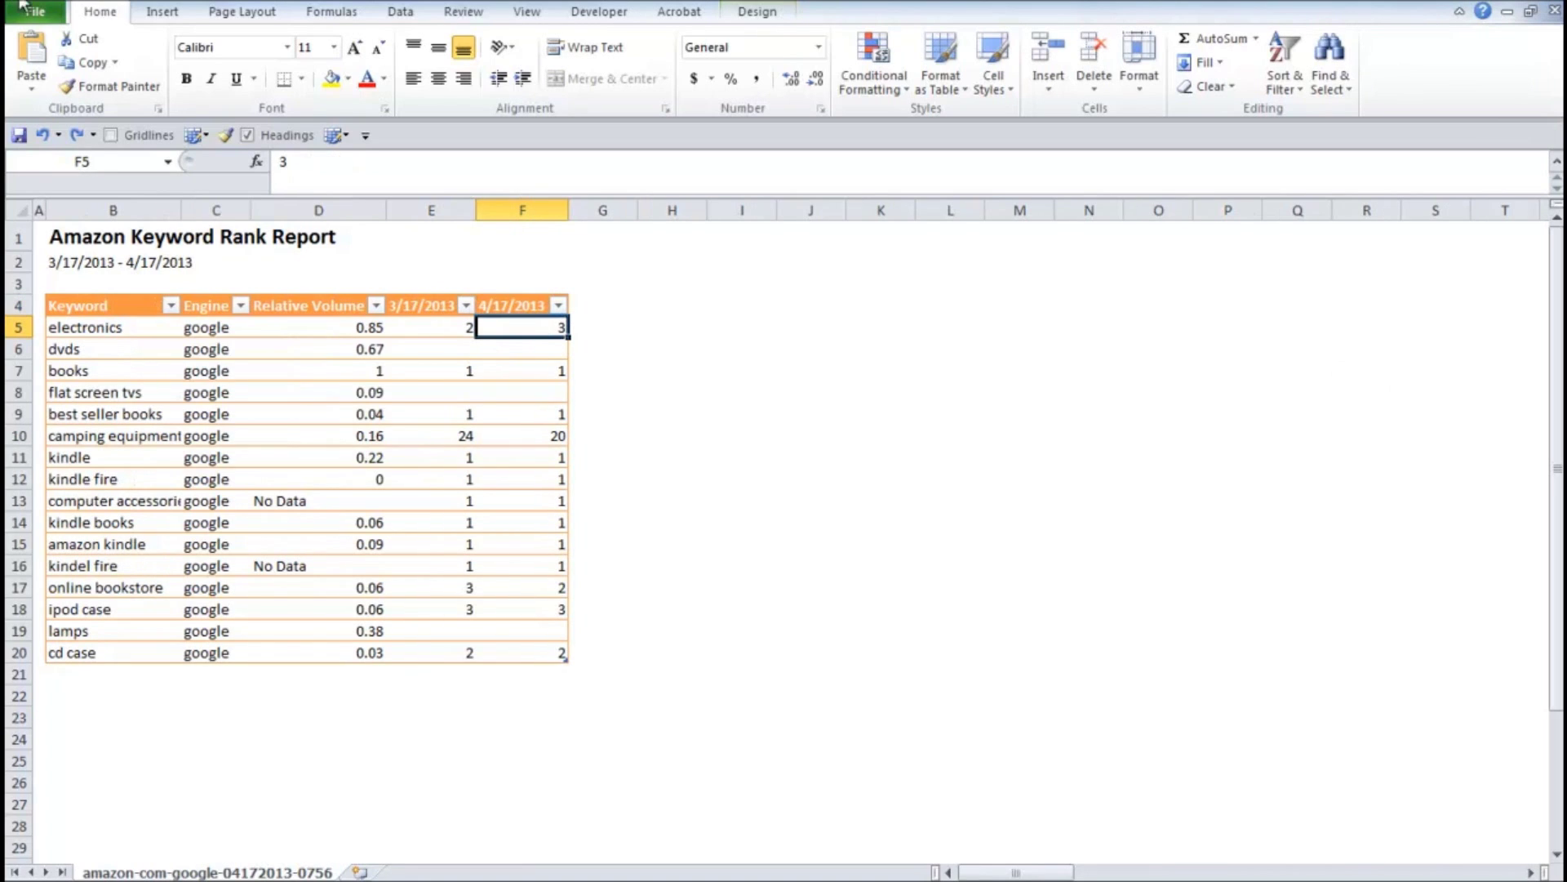
pyautogui.click(894, 64)
pyautogui.moveTo(890, 126)
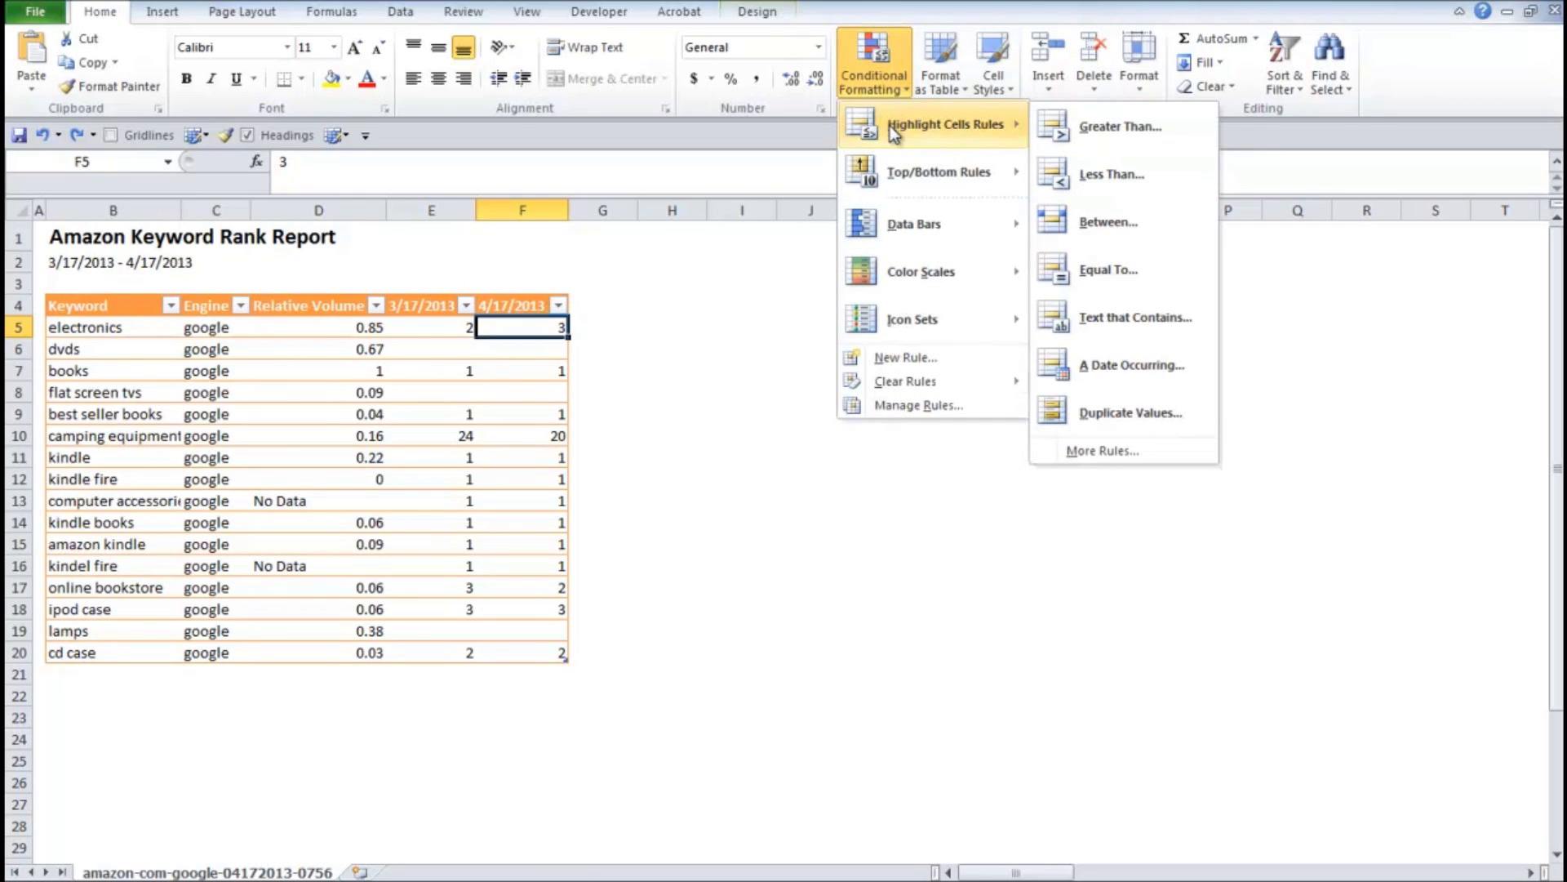
pyautogui.click(1104, 139)
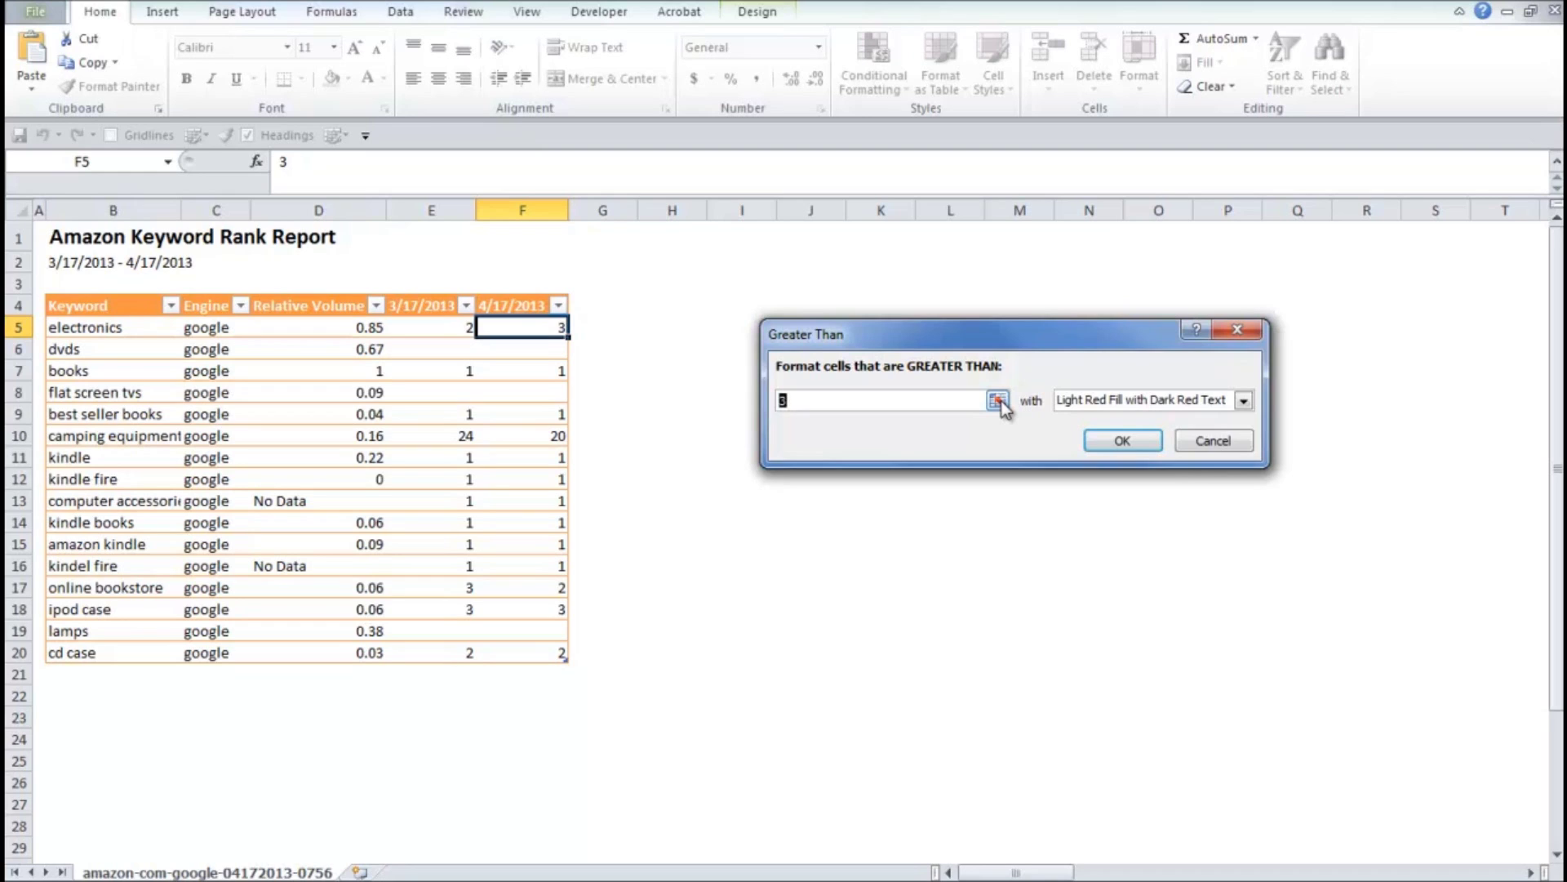
pyautogui.click(998, 400)
pyautogui.click(420, 327)
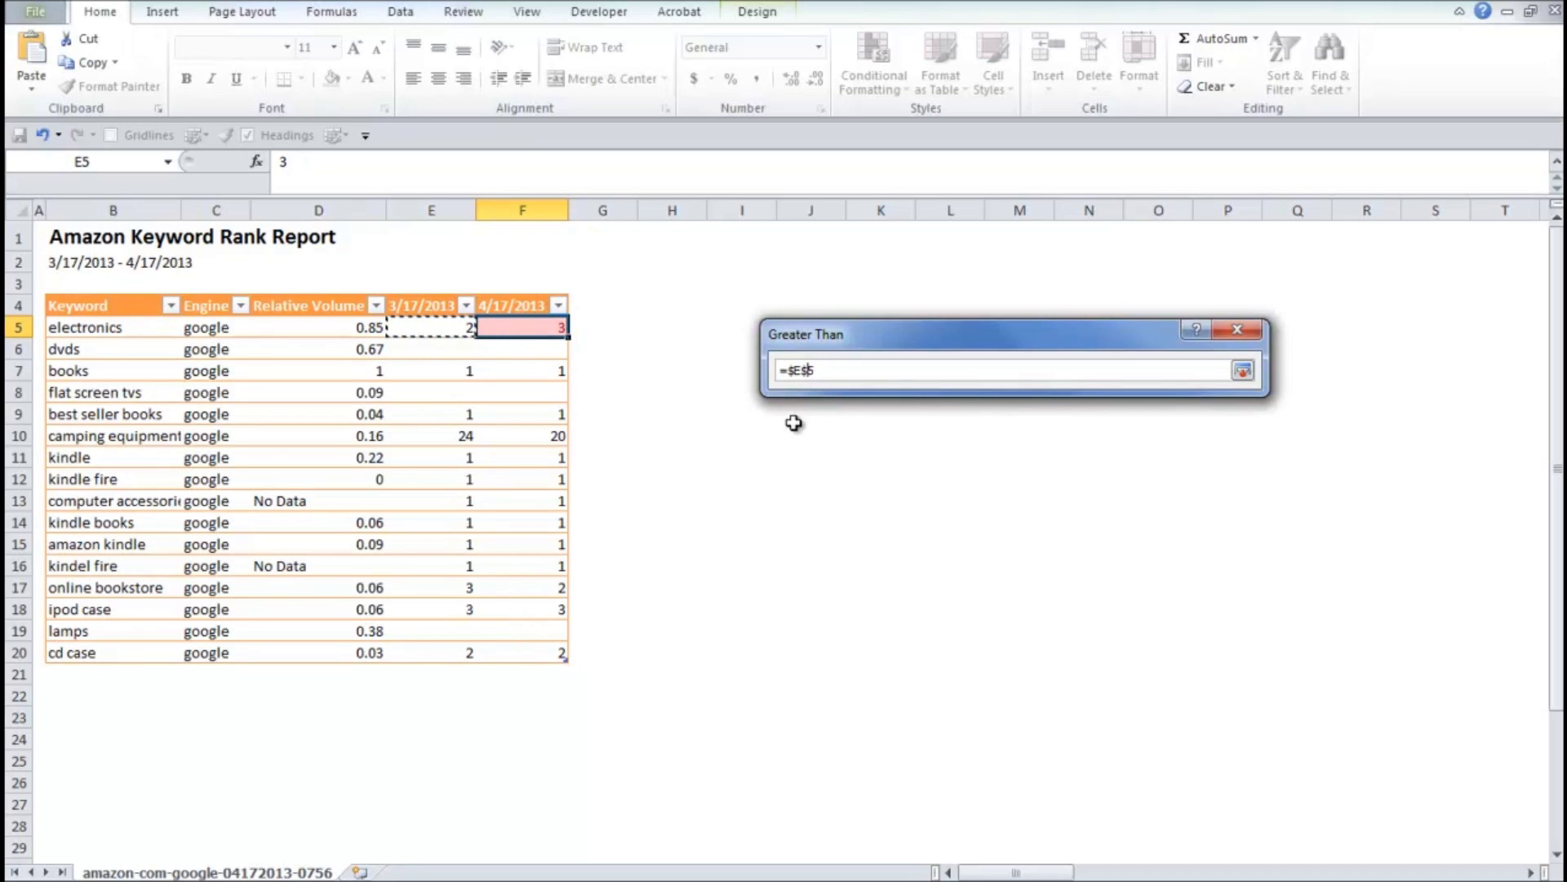
pyautogui.press('BackSpace')
pyautogui.press('Return')
pyautogui.click(1143, 400)
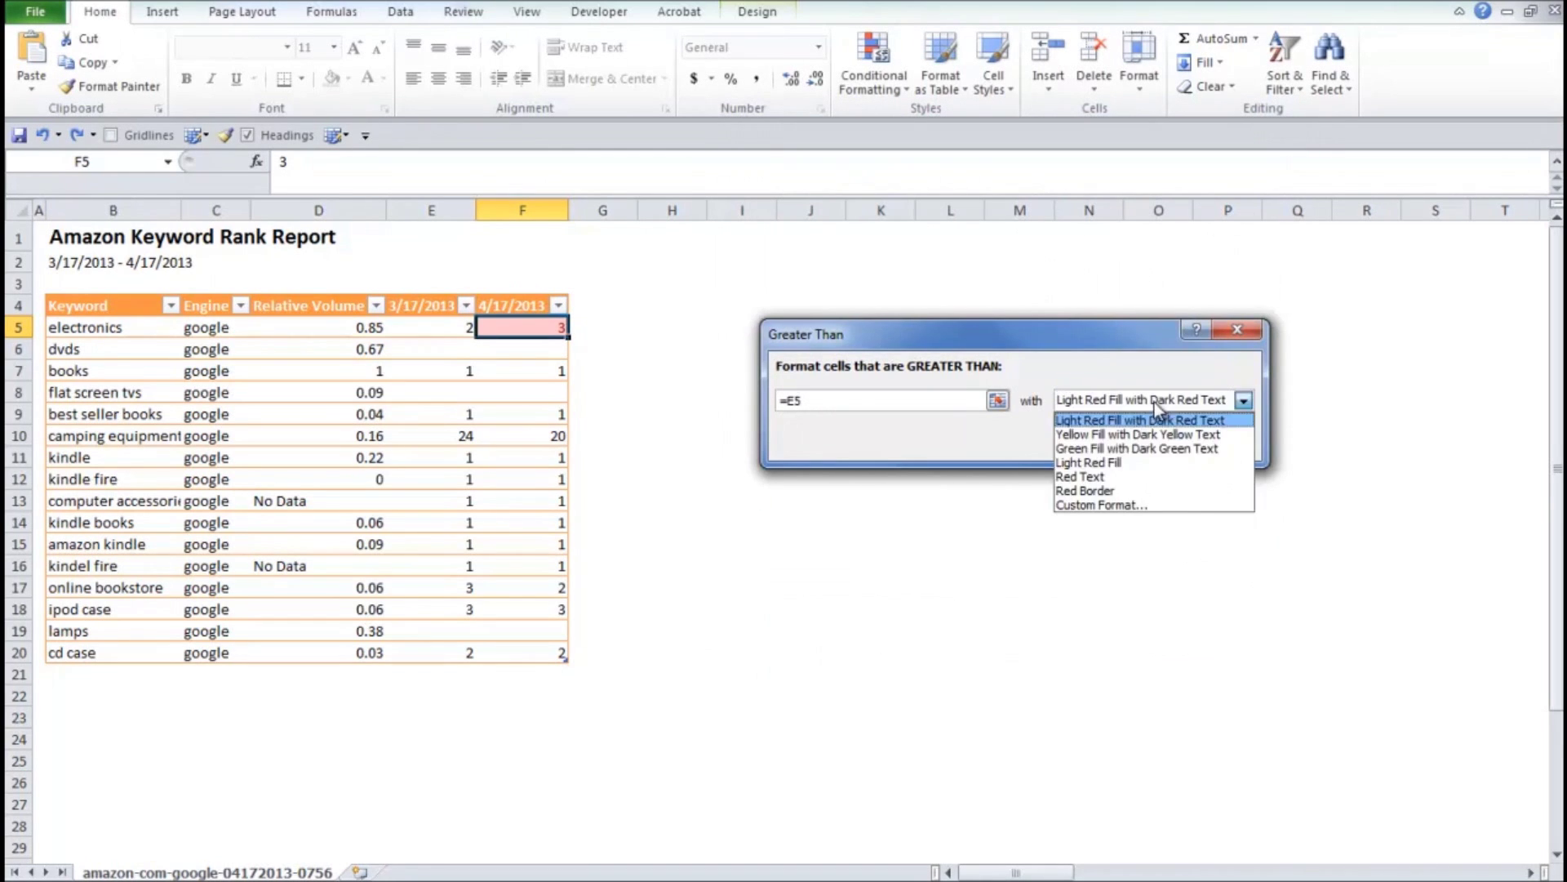
pyautogui.click(1108, 476)
pyautogui.click(1116, 445)
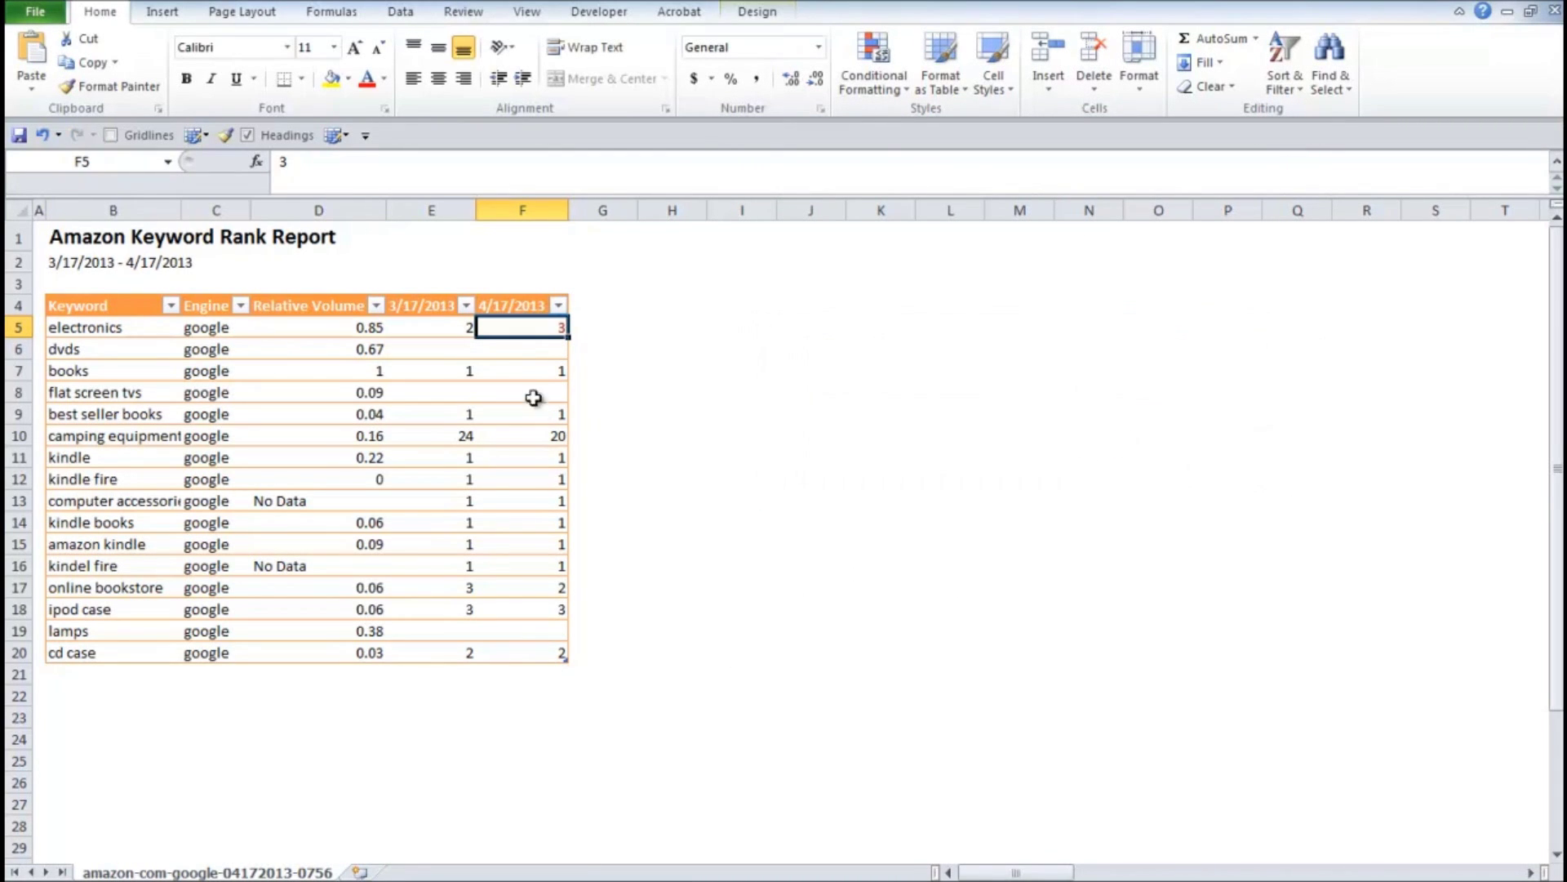
# Start an Equal To conditional formatting rule for F5 with a custom format using automatic font and pattern colors.
pyautogui.click(874, 65)
pyautogui.moveTo(945, 124)
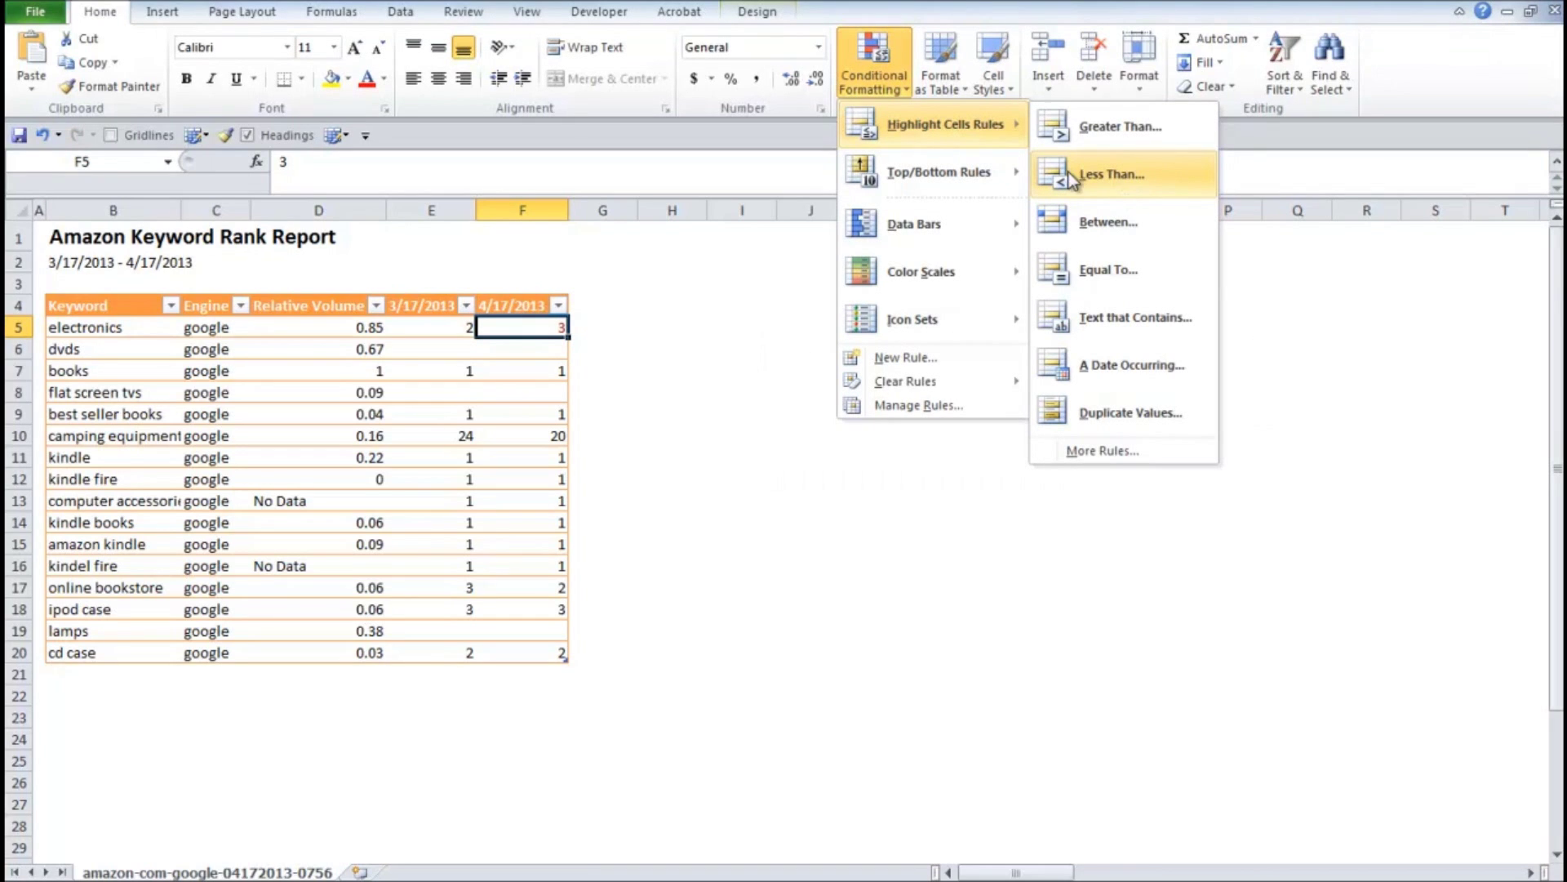
pyautogui.click(1094, 271)
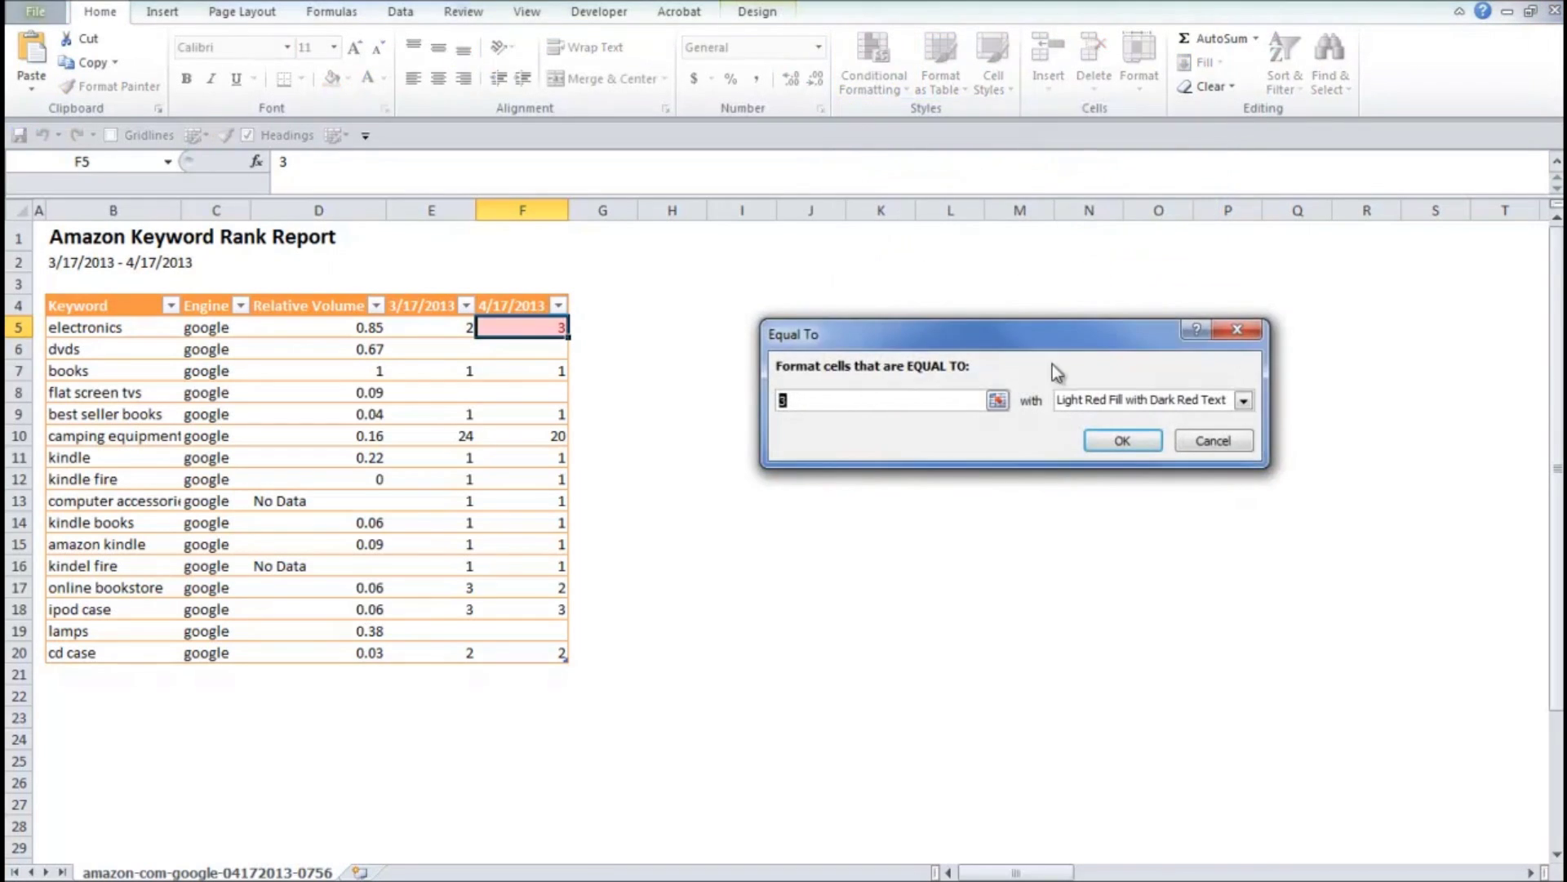
pyautogui.click(1125, 404)
pyautogui.click(1100, 506)
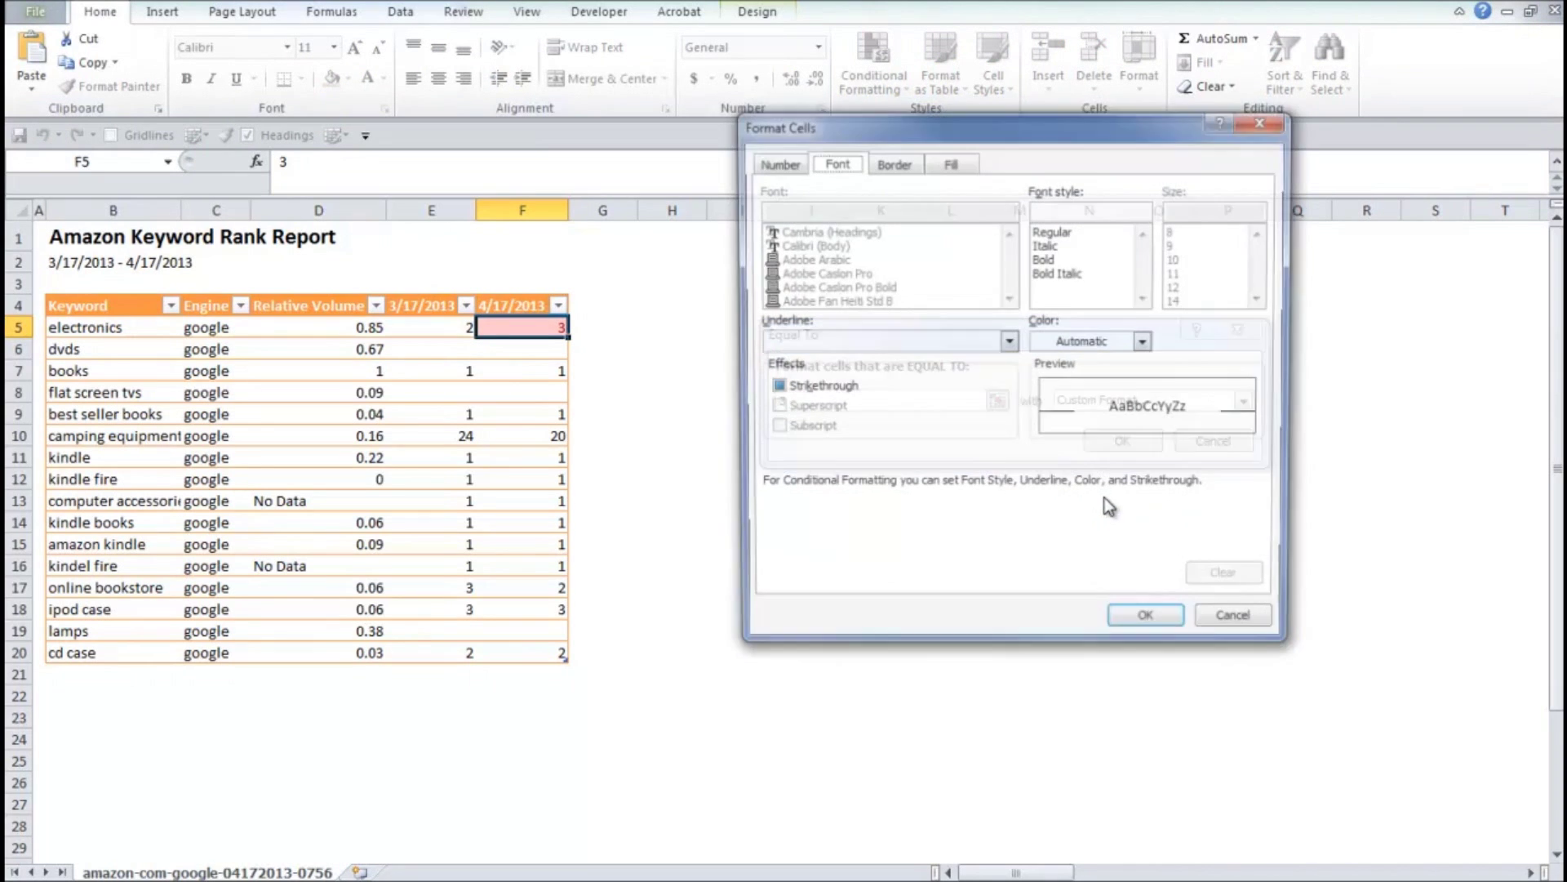
pyautogui.click(1069, 340)
pyautogui.click(1135, 554)
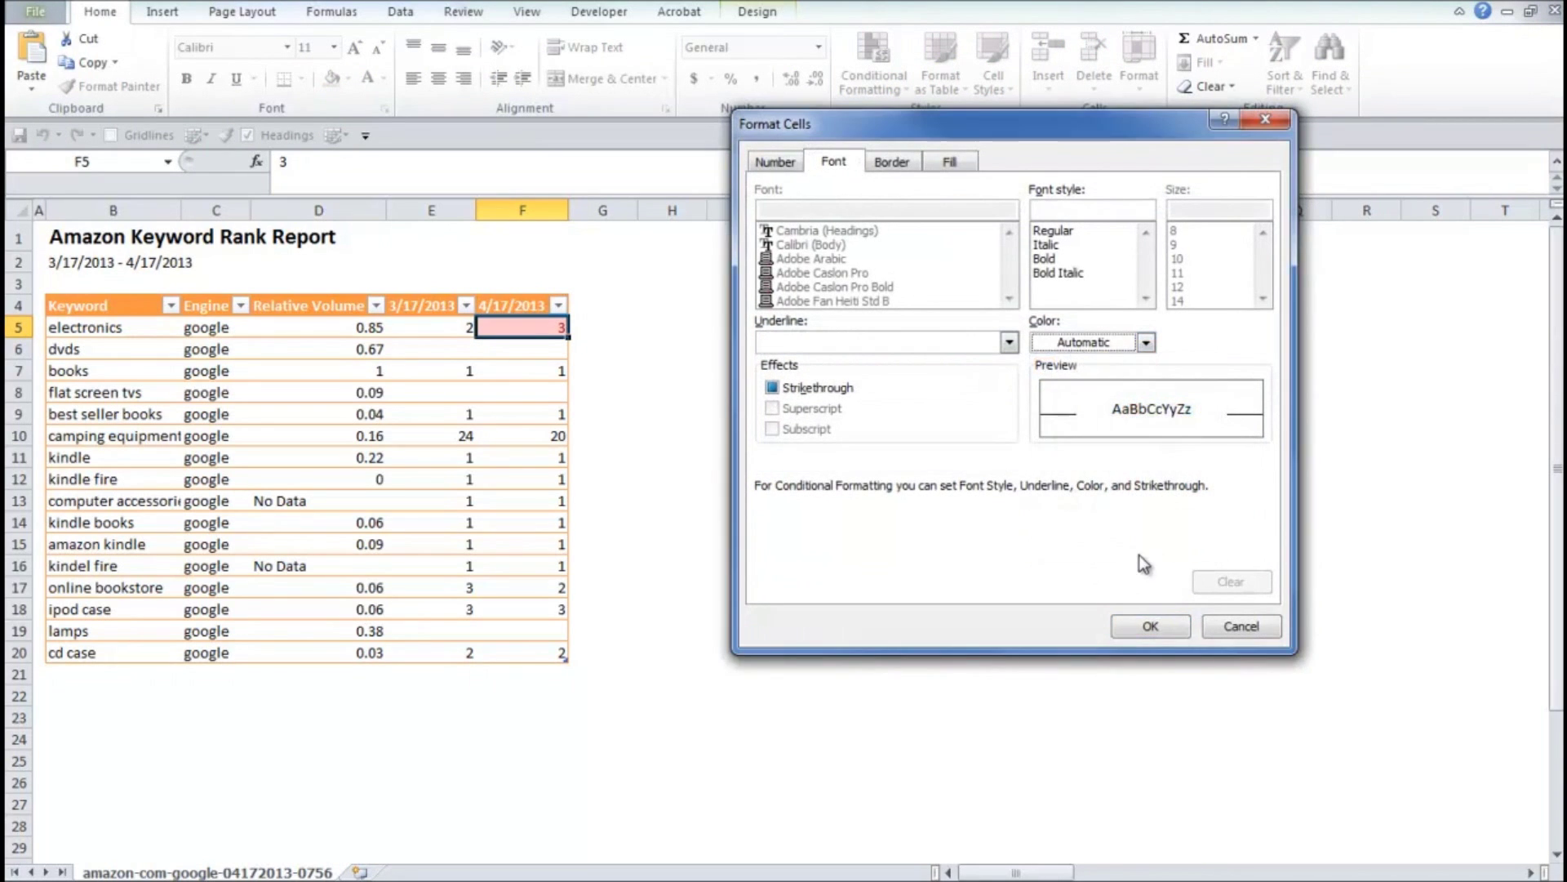
pyautogui.click(953, 161)
pyautogui.click(1117, 214)
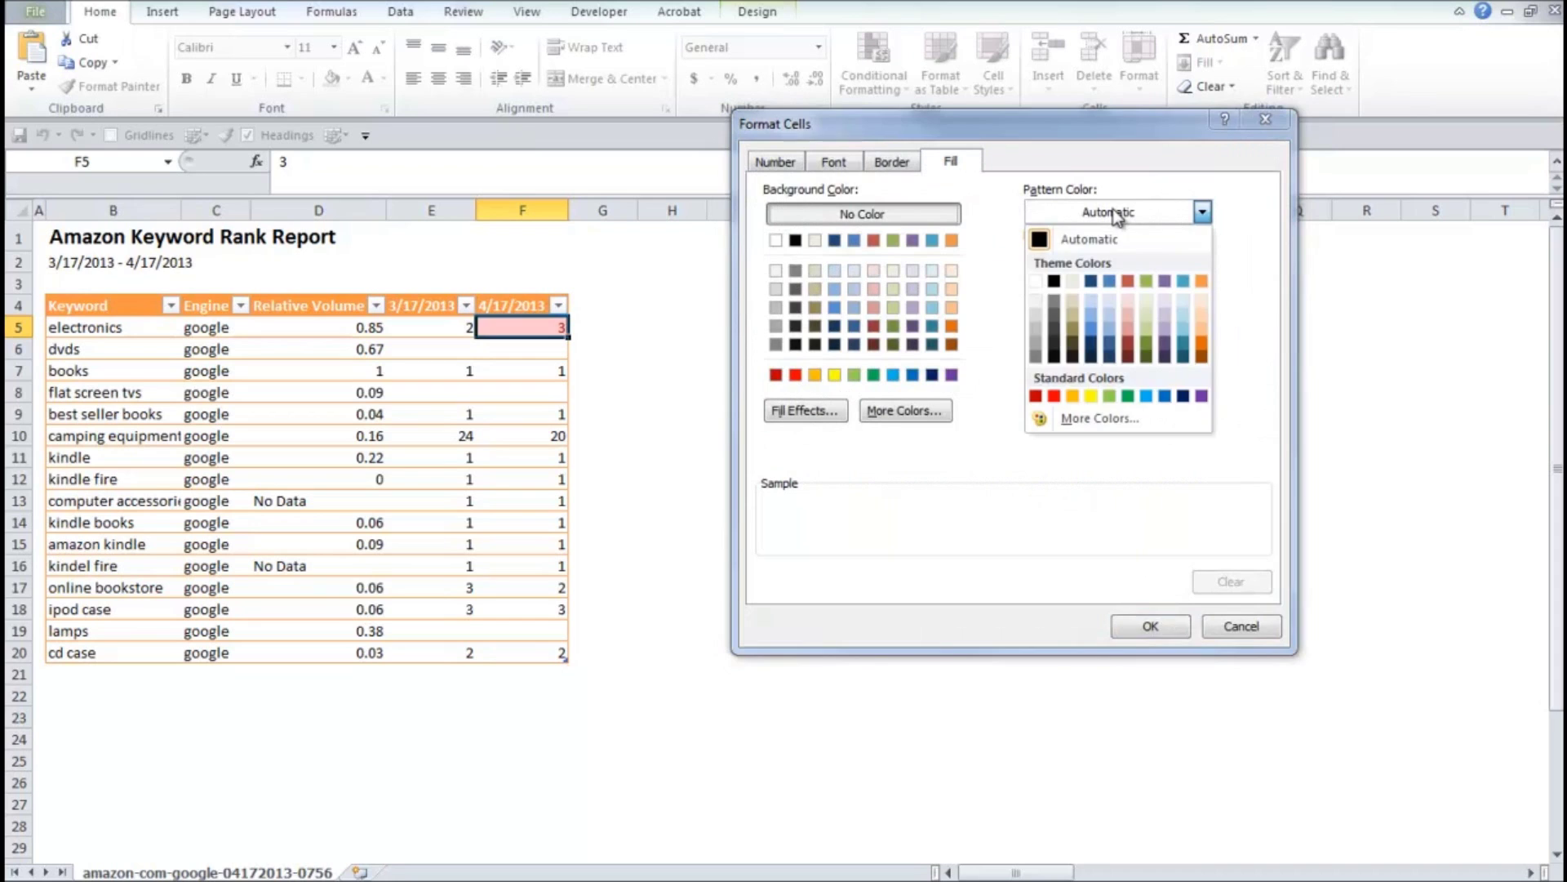
pyautogui.click(1111, 238)
pyautogui.click(1150, 627)
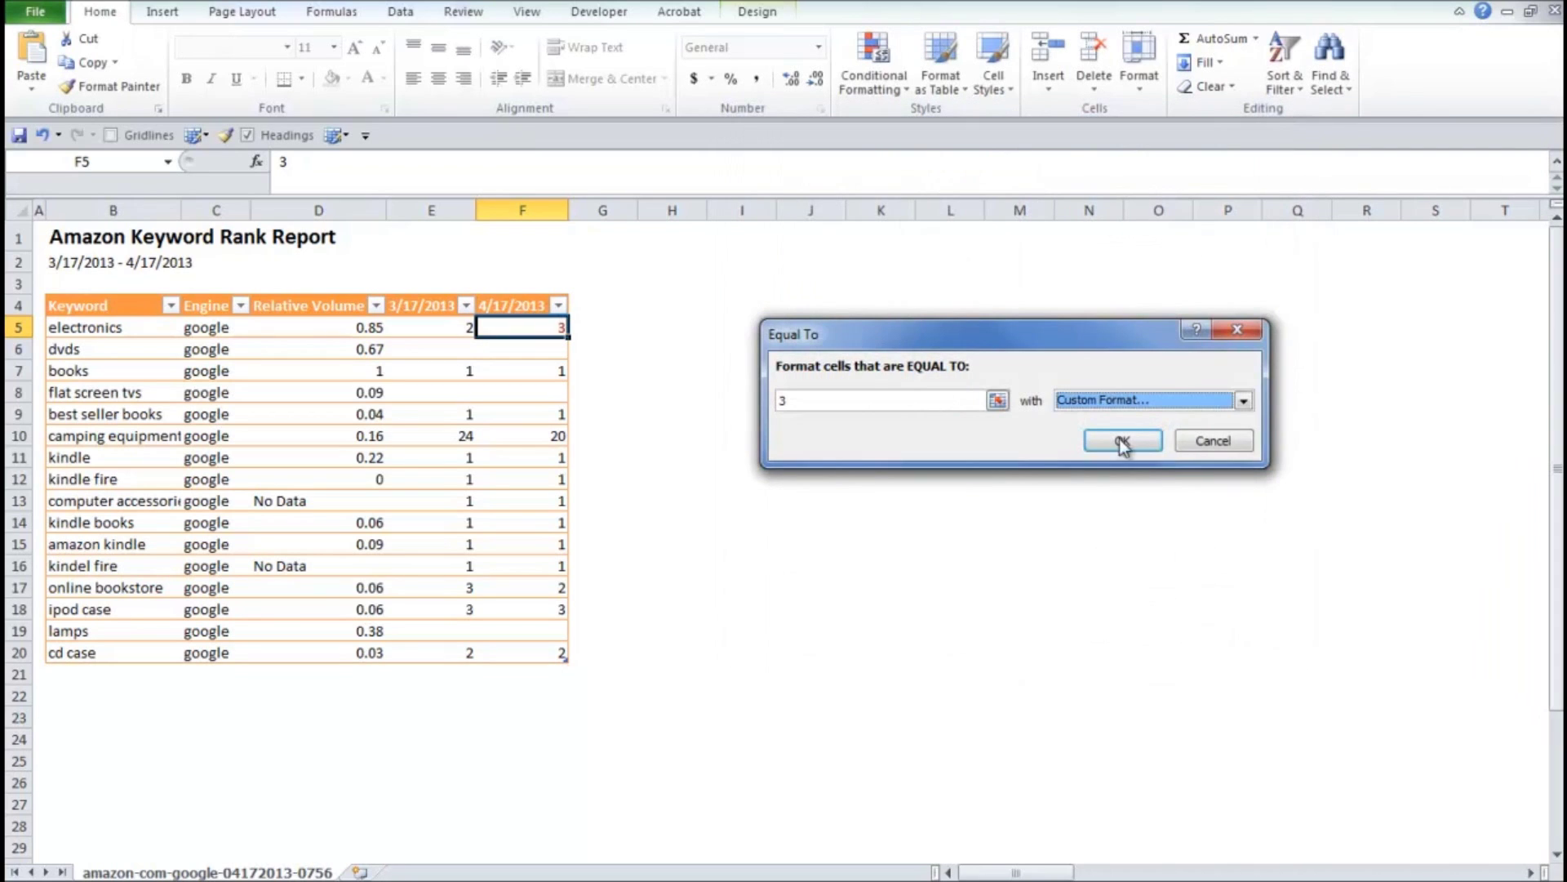
pyautogui.click(1137, 403)
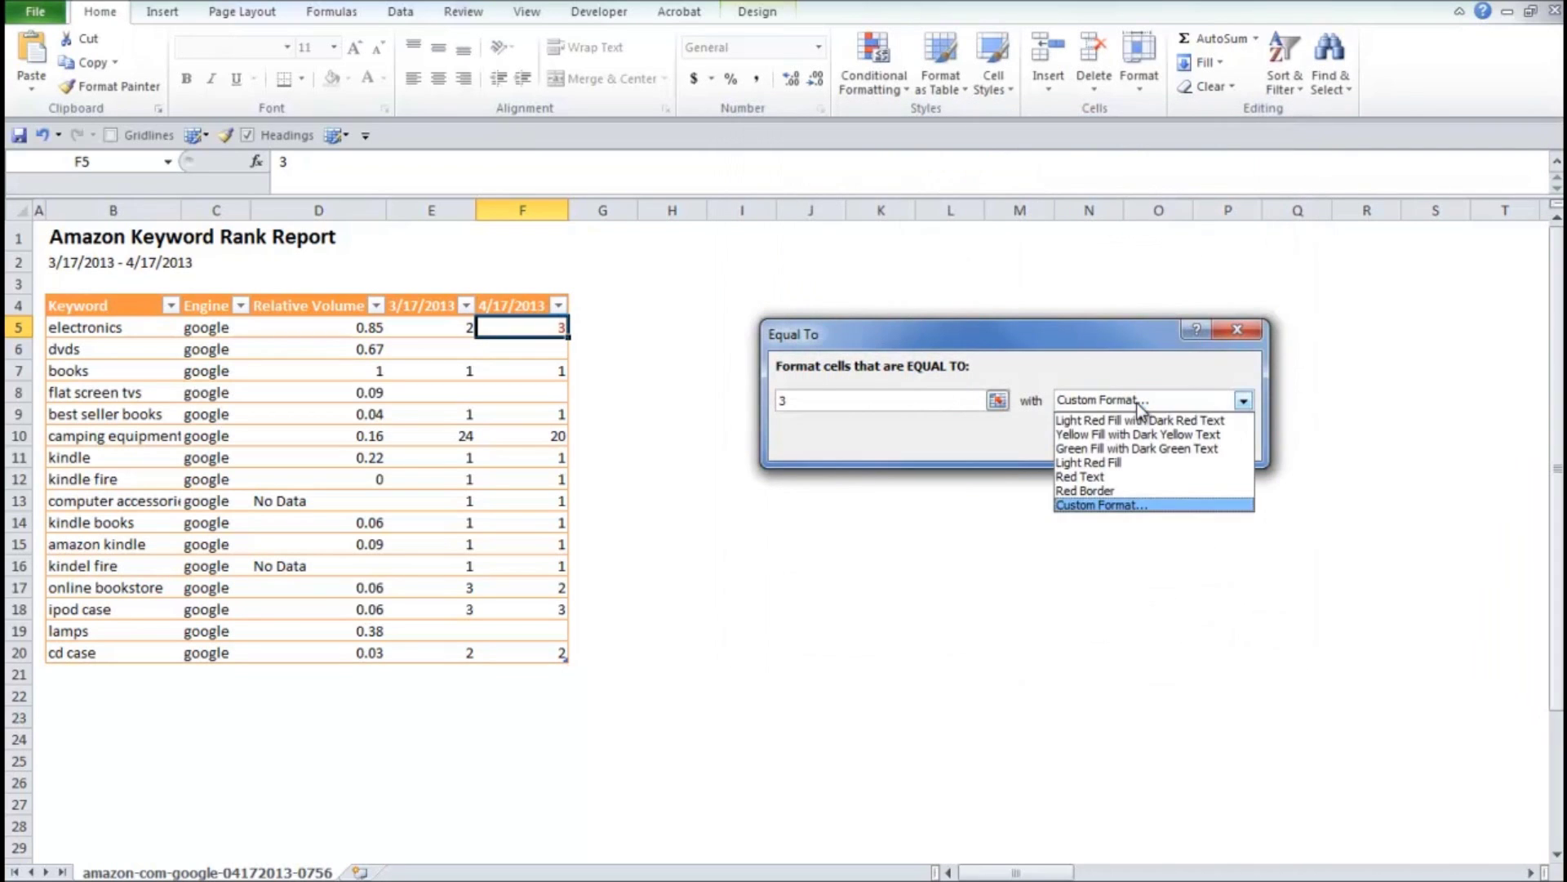
pyautogui.click(1107, 507)
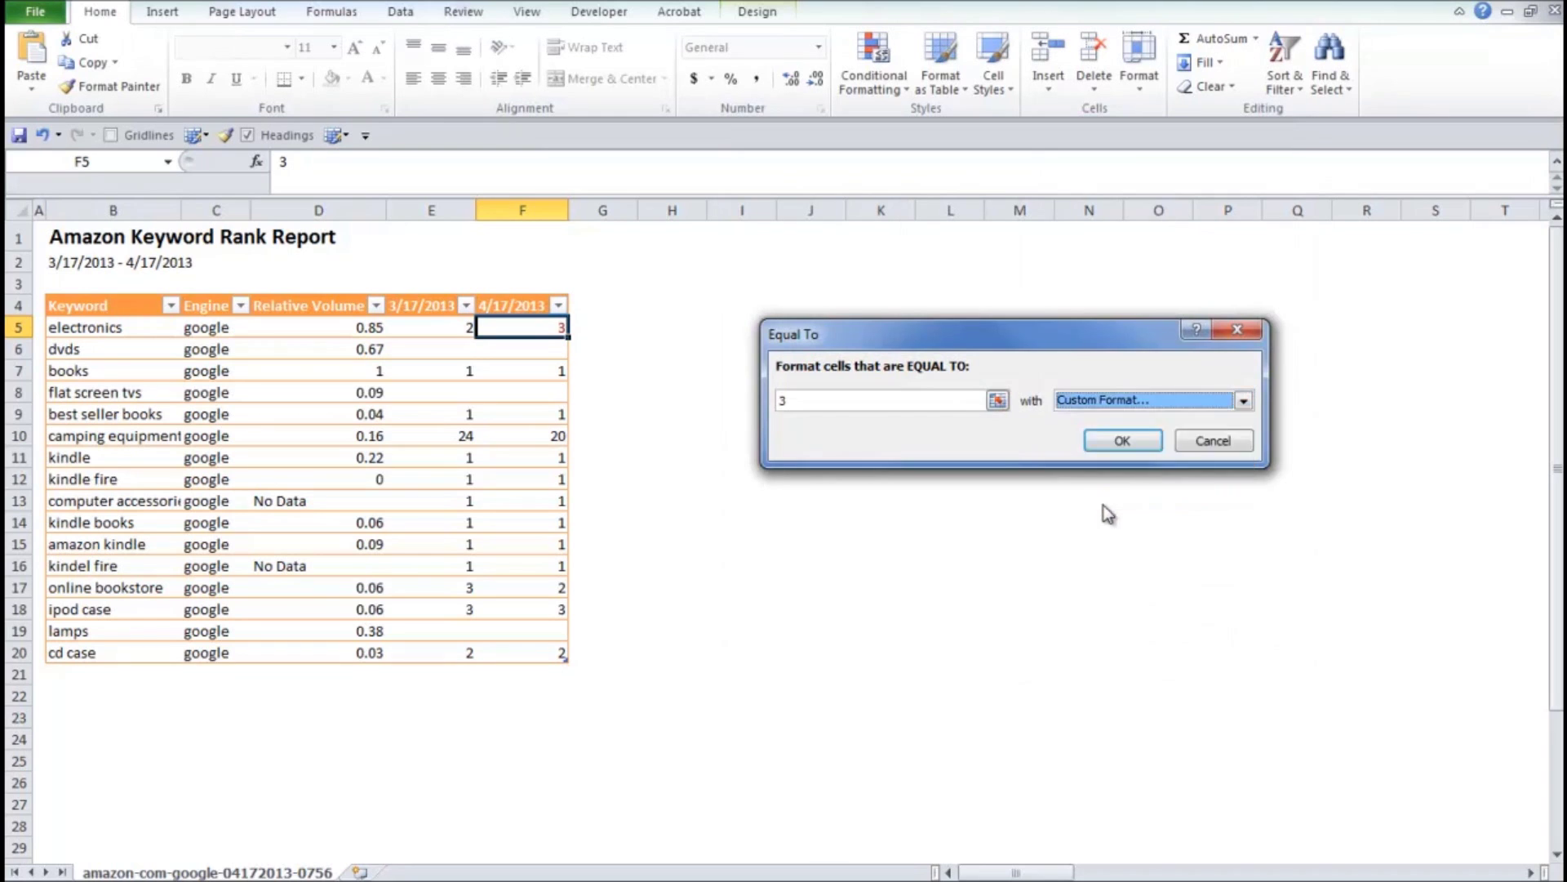
pyautogui.click(849, 162)
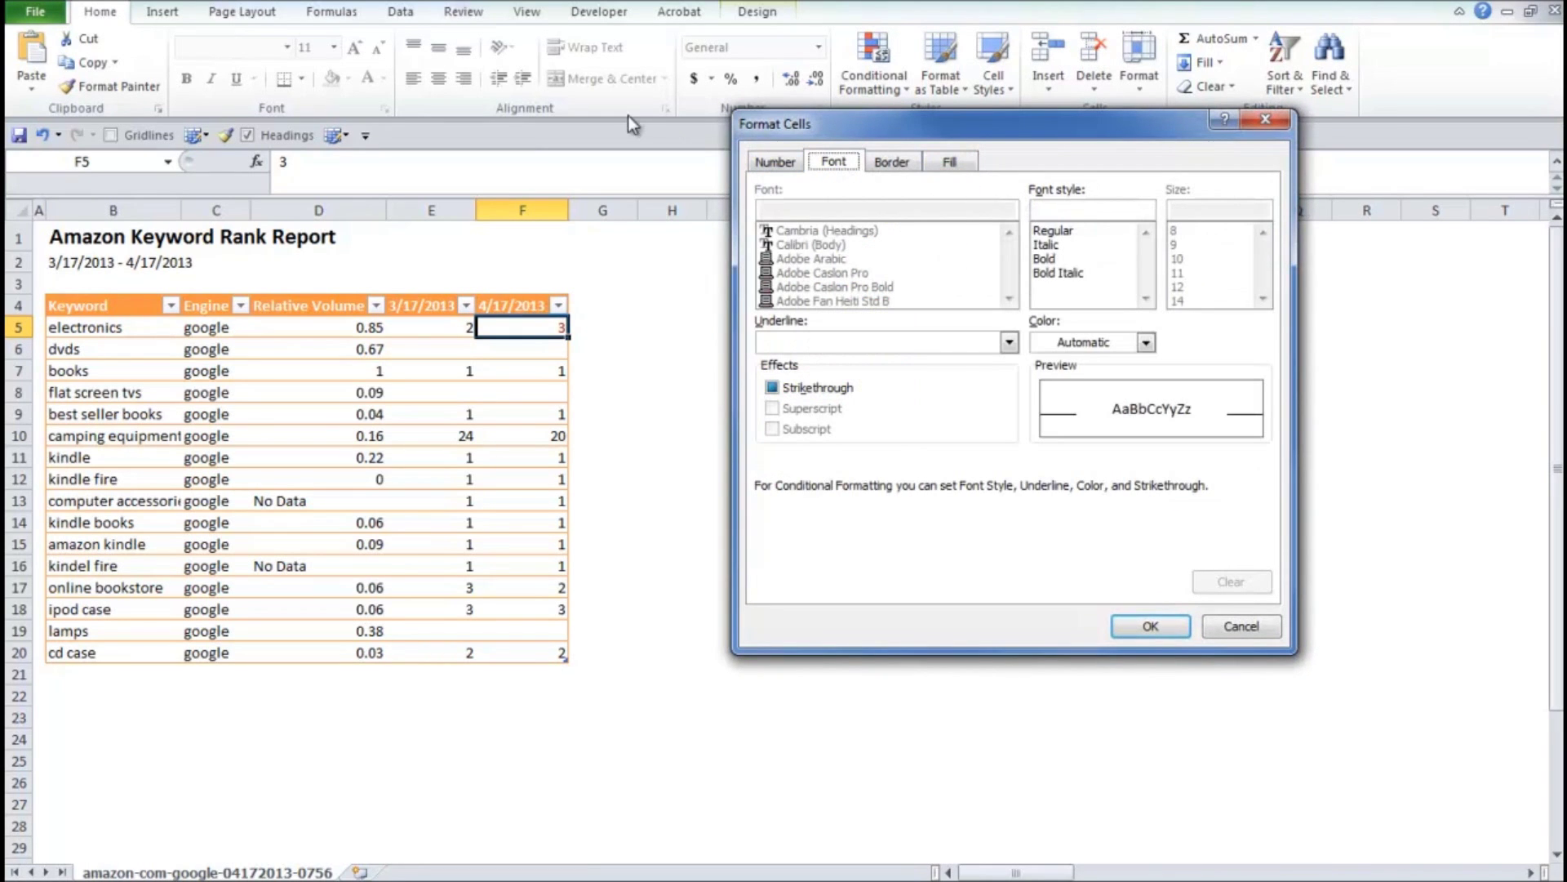
pyautogui.click(1151, 627)
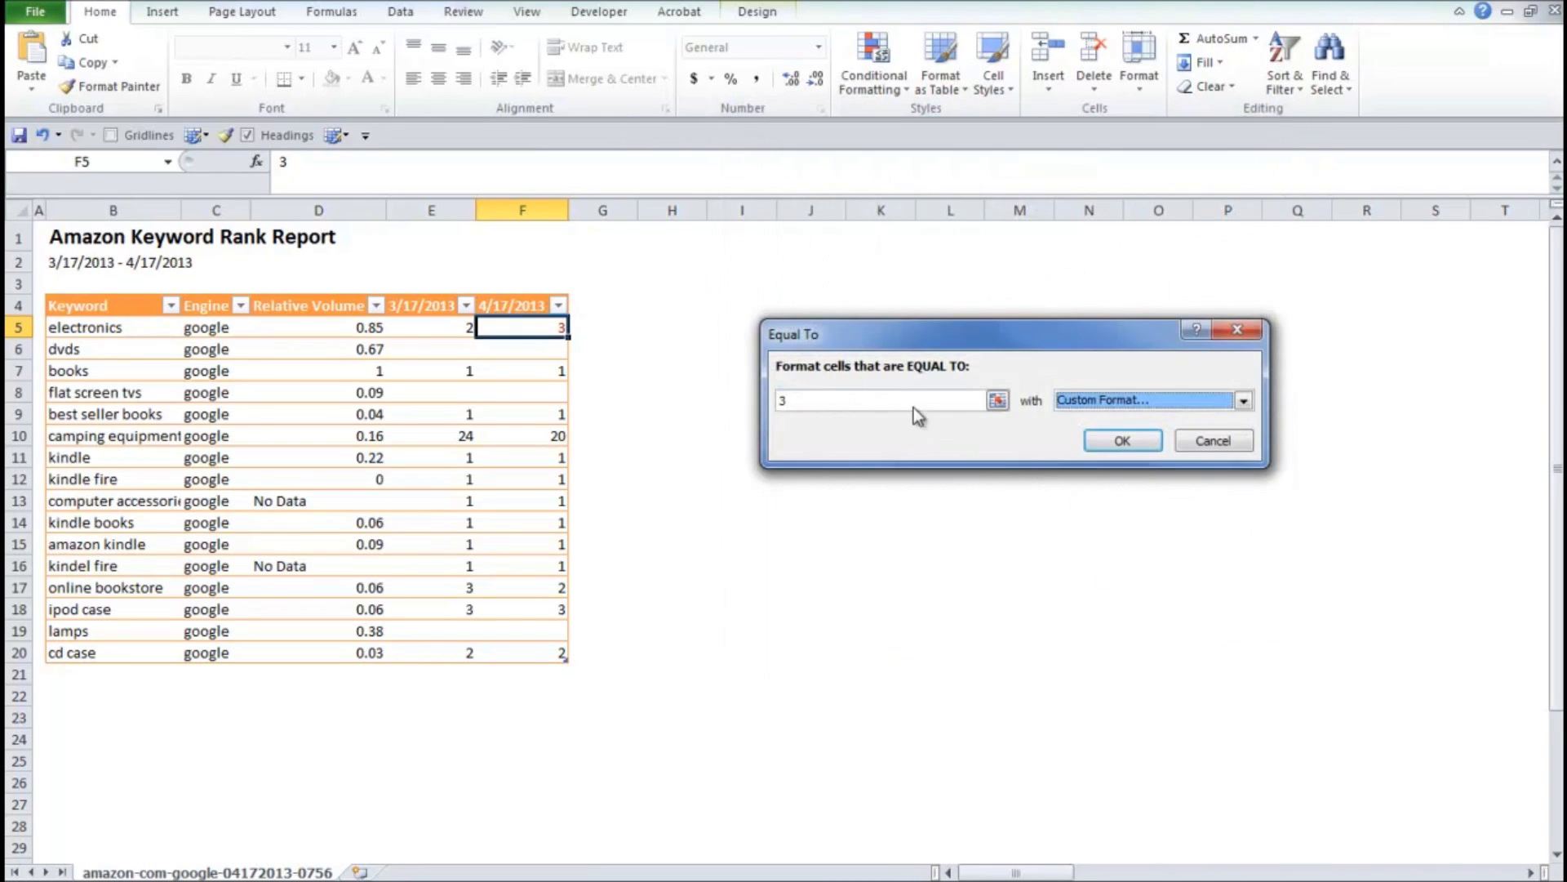
# Set the Equal To rule's comparison value to the relative reference =E5 and apply the rule.
pyautogui.click(998, 400)
pyautogui.click(451, 327)
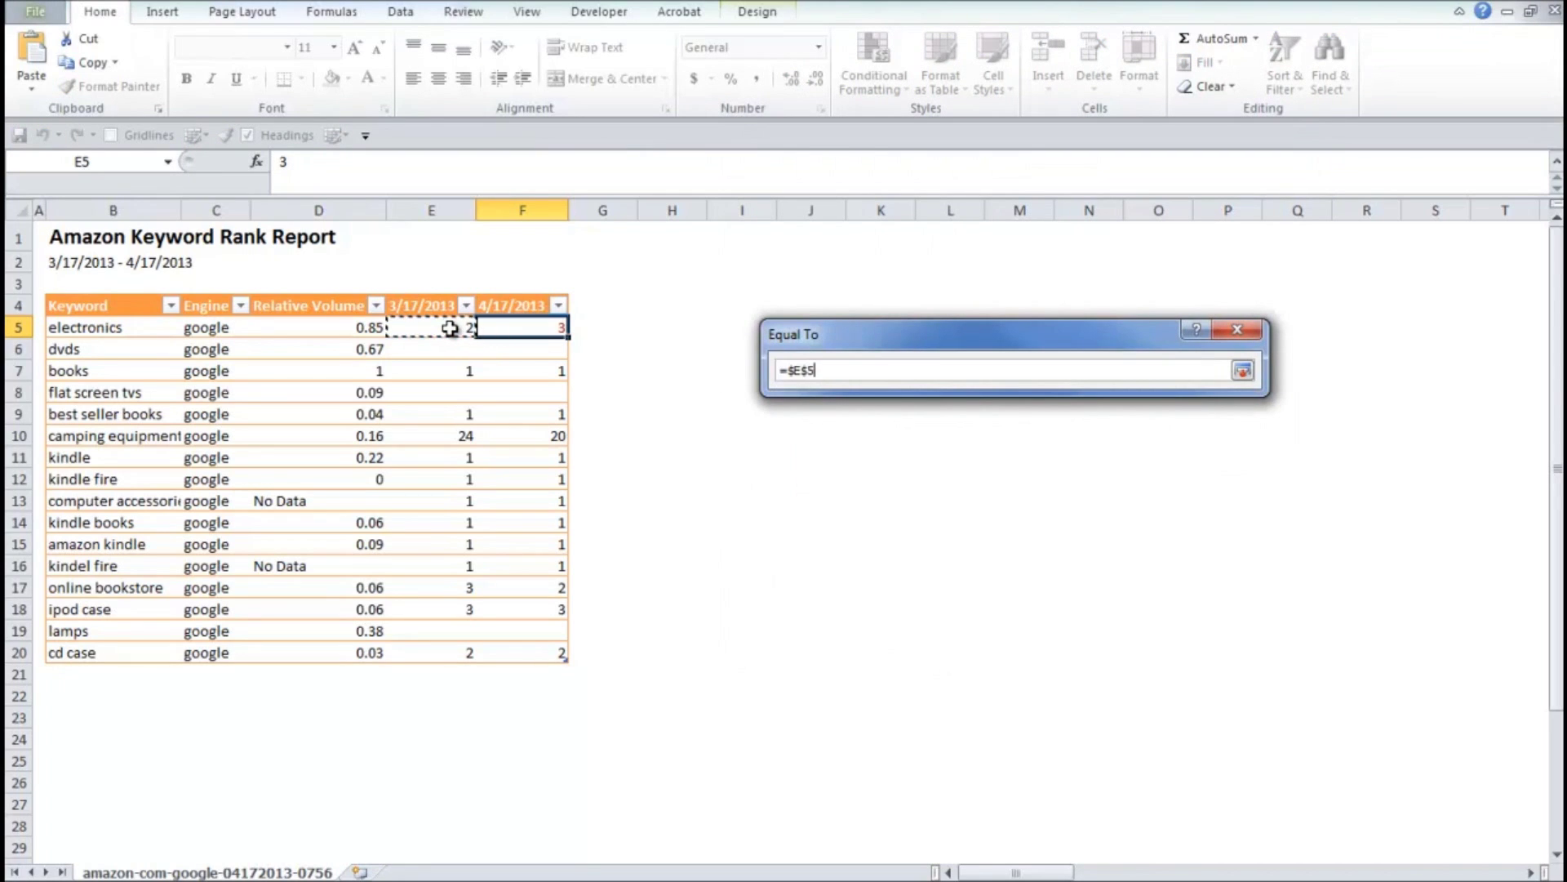
pyautogui.click(813, 372)
pyautogui.press('F4')
pyautogui.press('F4')
pyautogui.press('F4')
pyautogui.click(1243, 371)
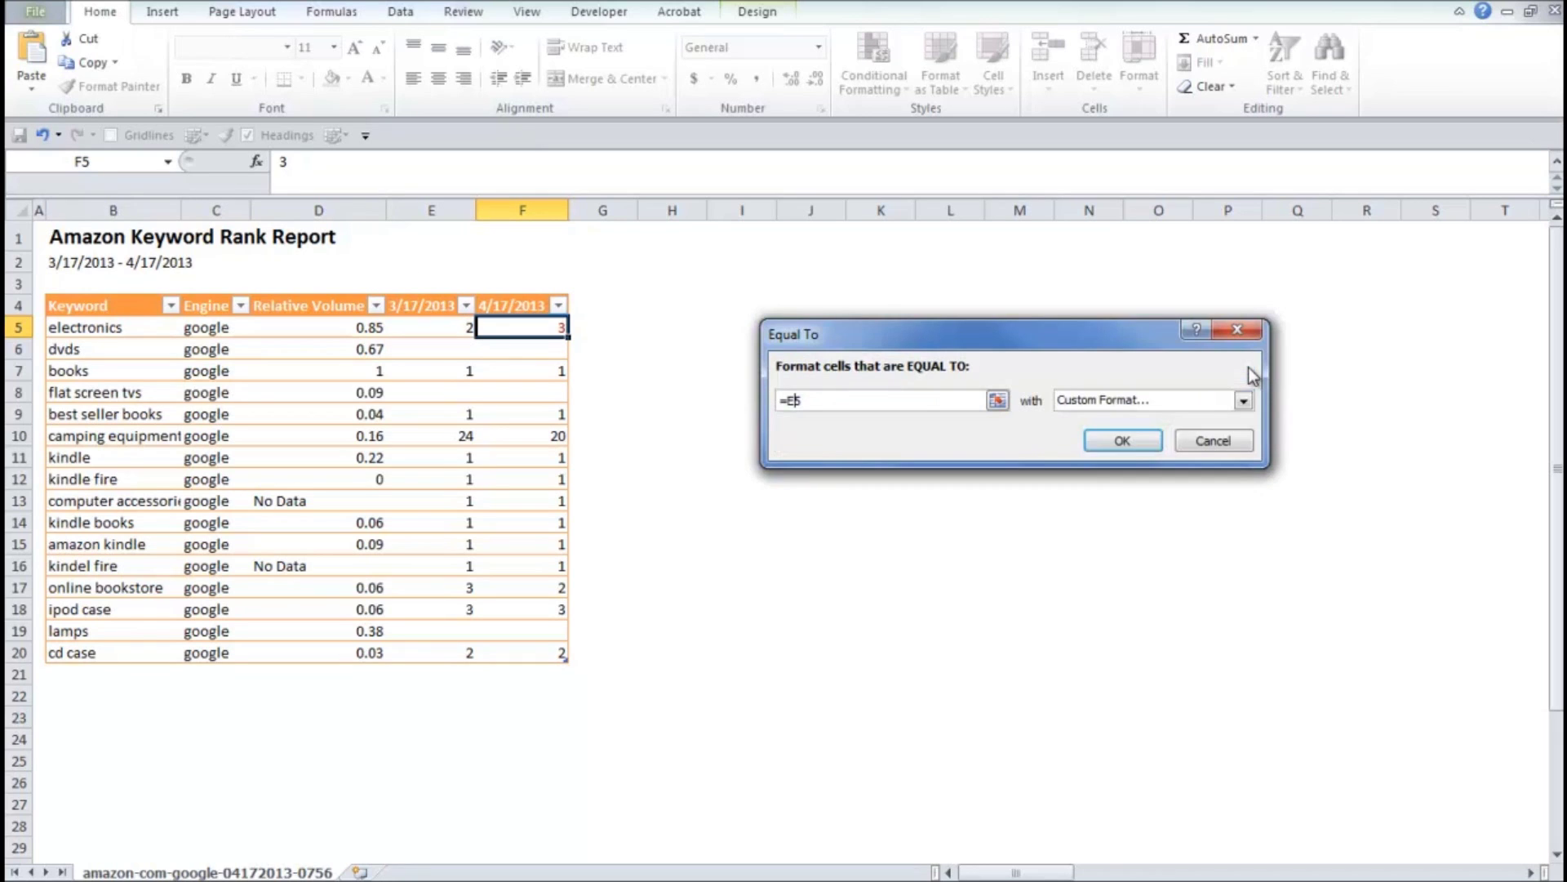
pyautogui.click(1125, 442)
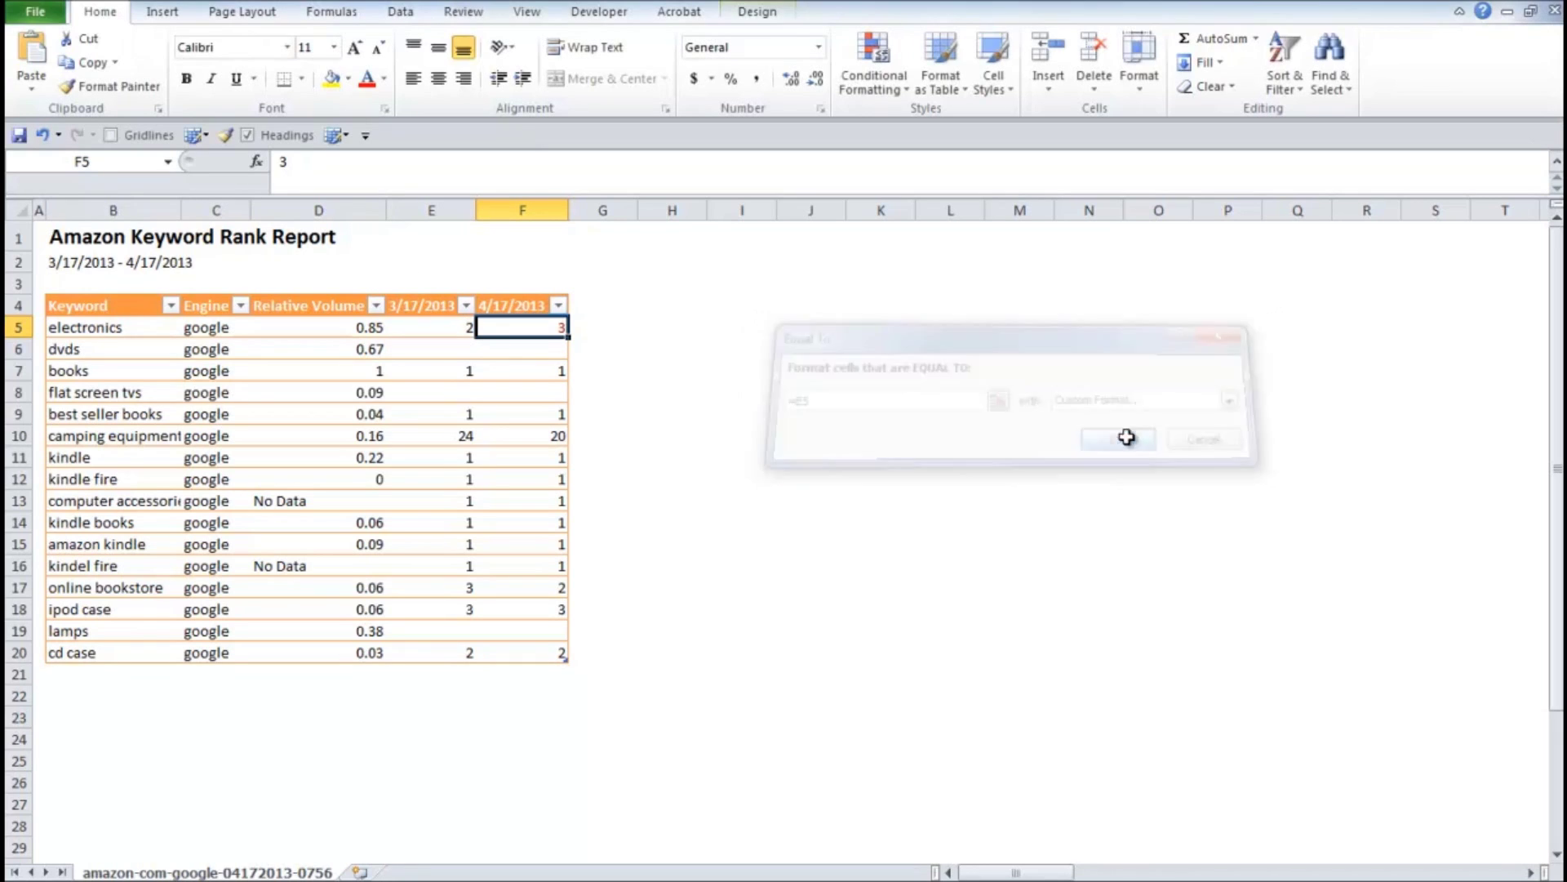
# Start a Less Than conditional formatting rule for F5 with a custom format using the standard green font color.
pyautogui.click(878, 91)
pyautogui.moveTo(893, 131)
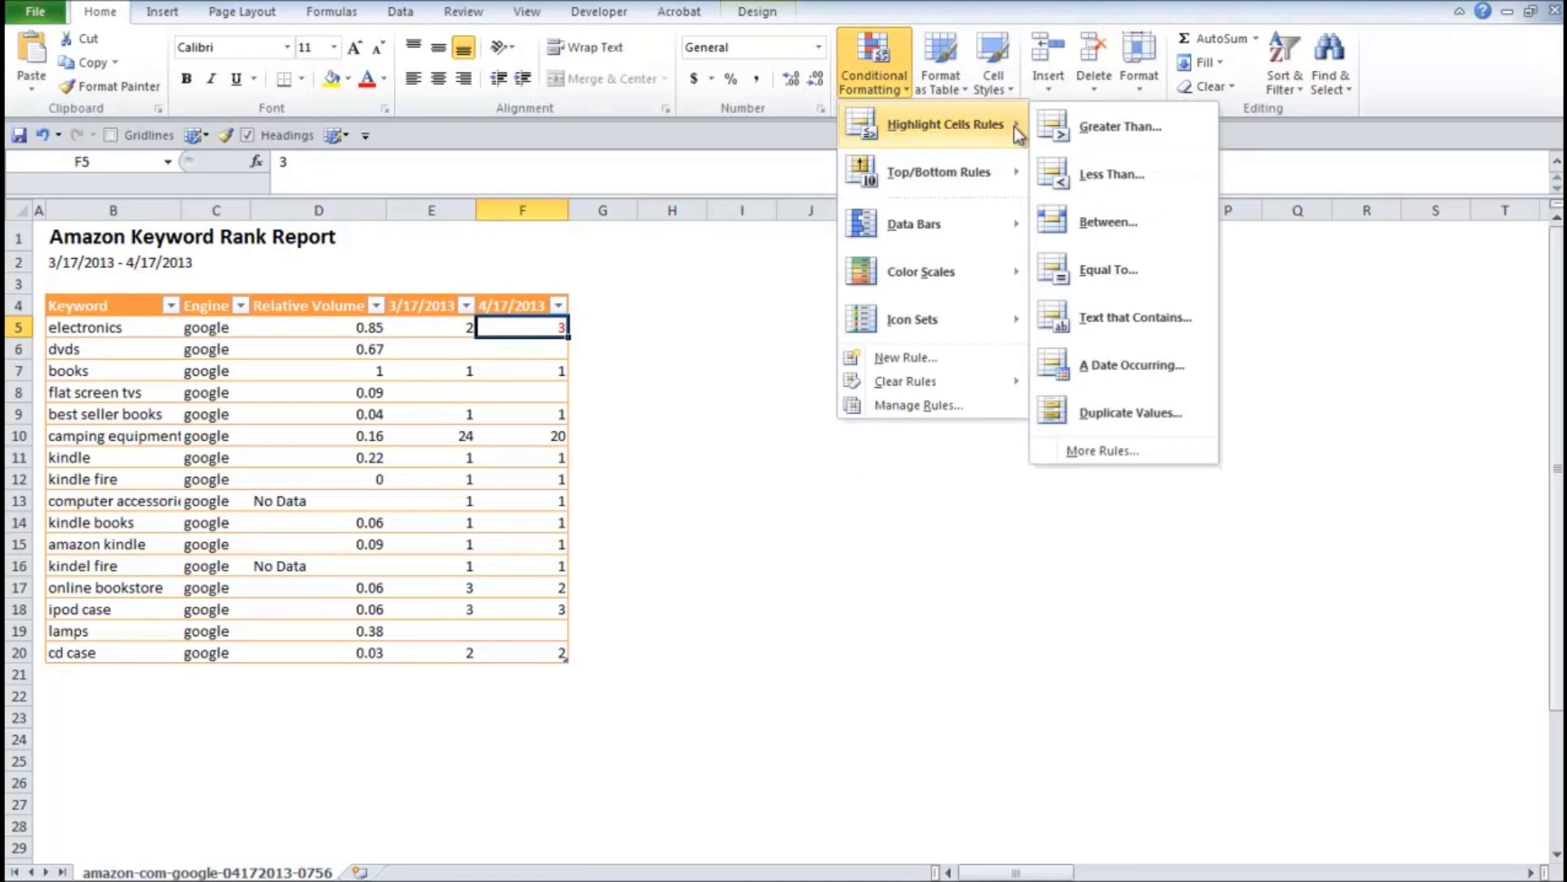
pyautogui.click(1062, 175)
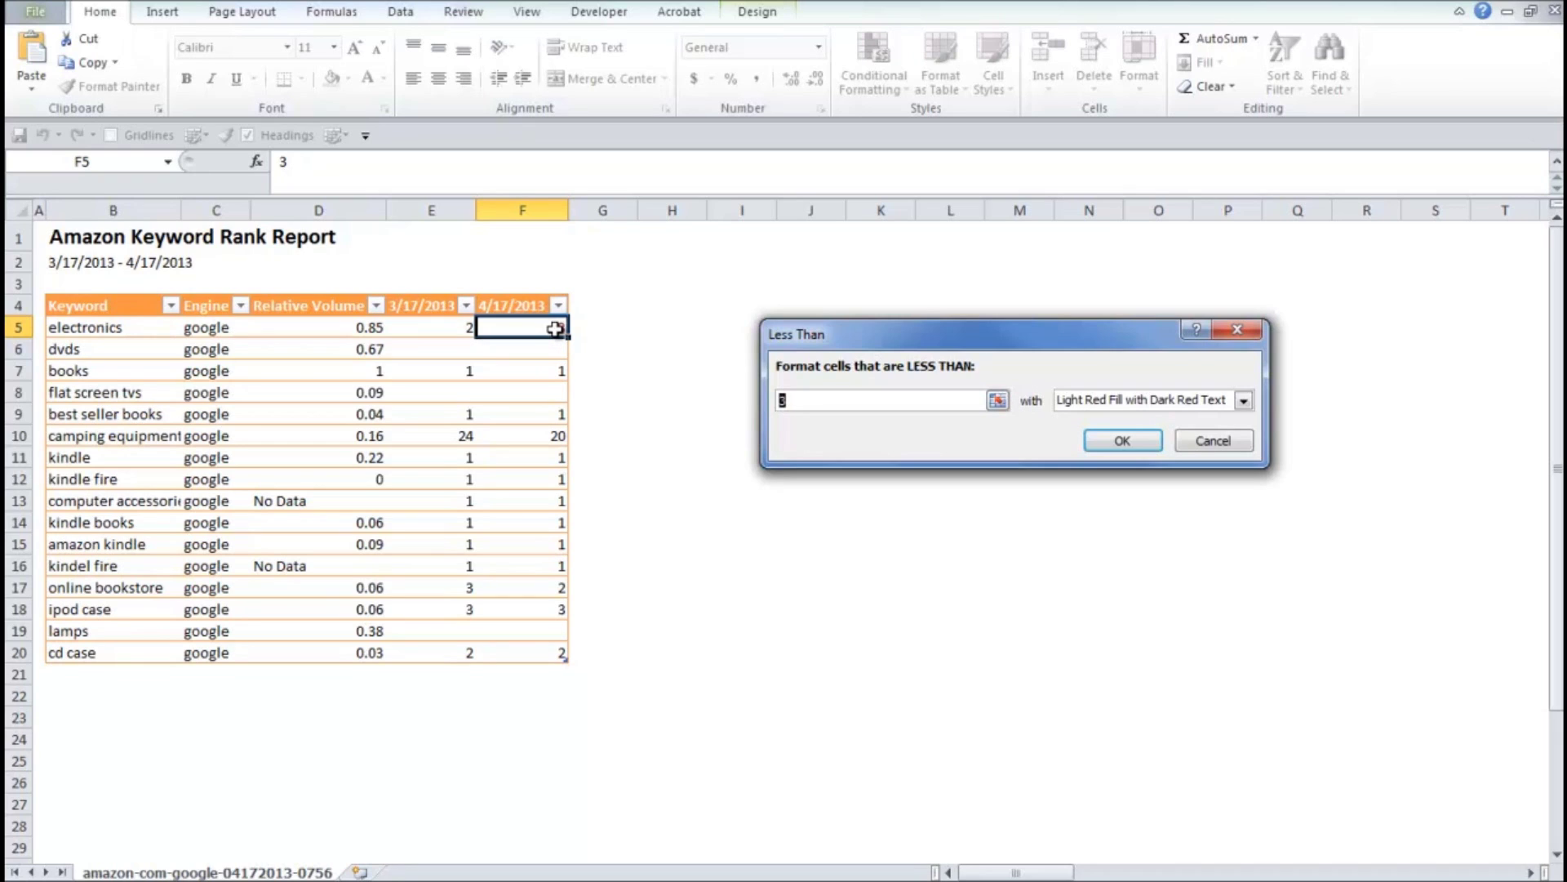
pyautogui.click(1154, 404)
pyautogui.click(1114, 507)
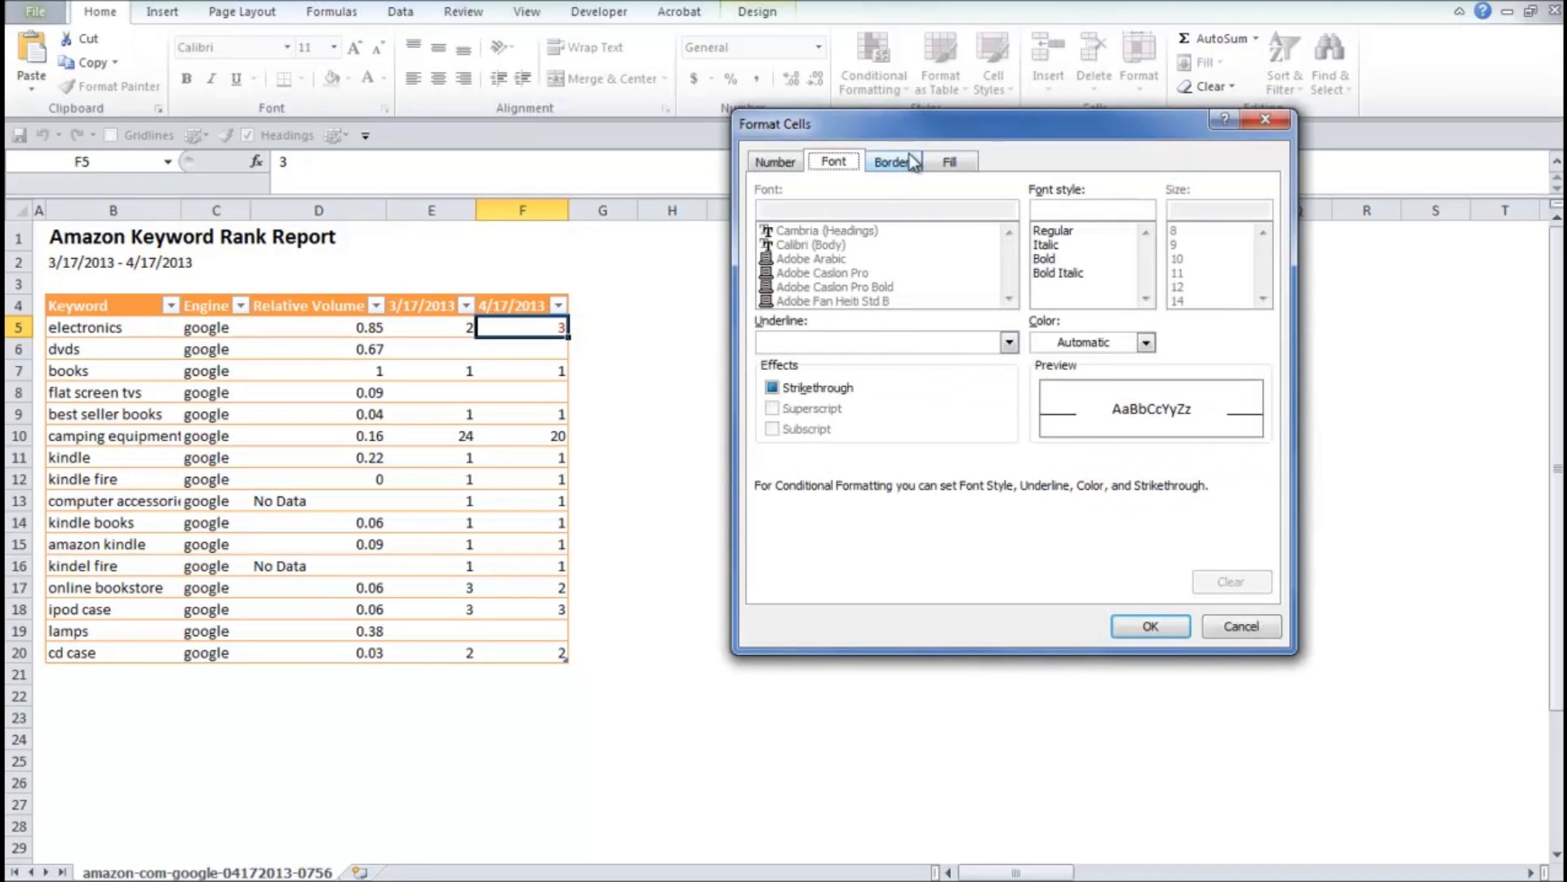
pyautogui.click(1127, 343)
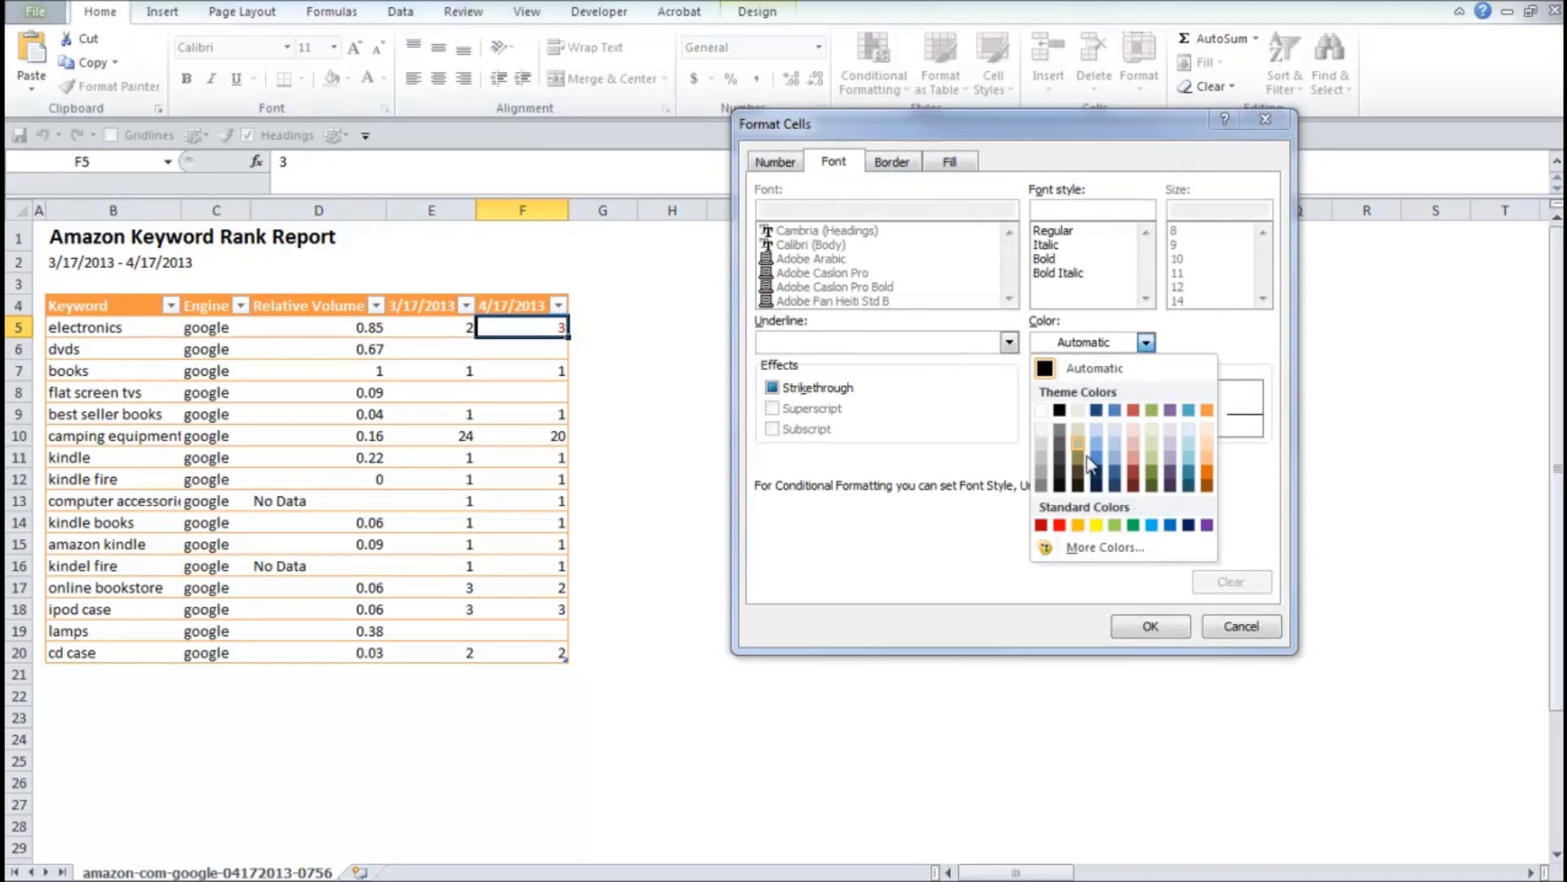
pyautogui.click(1134, 524)
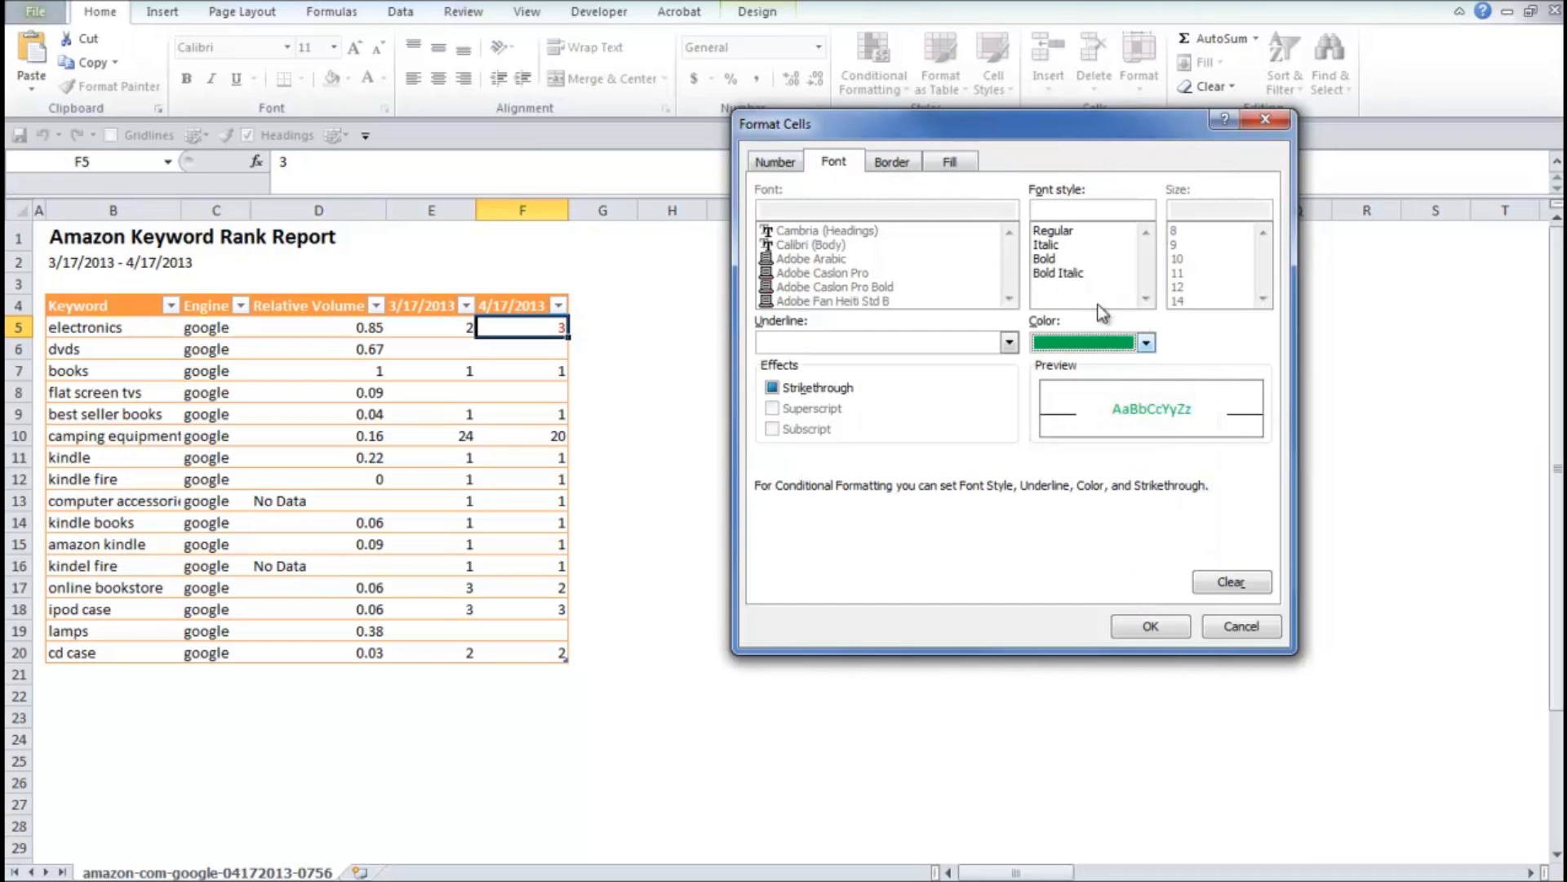
pyautogui.click(1082, 342)
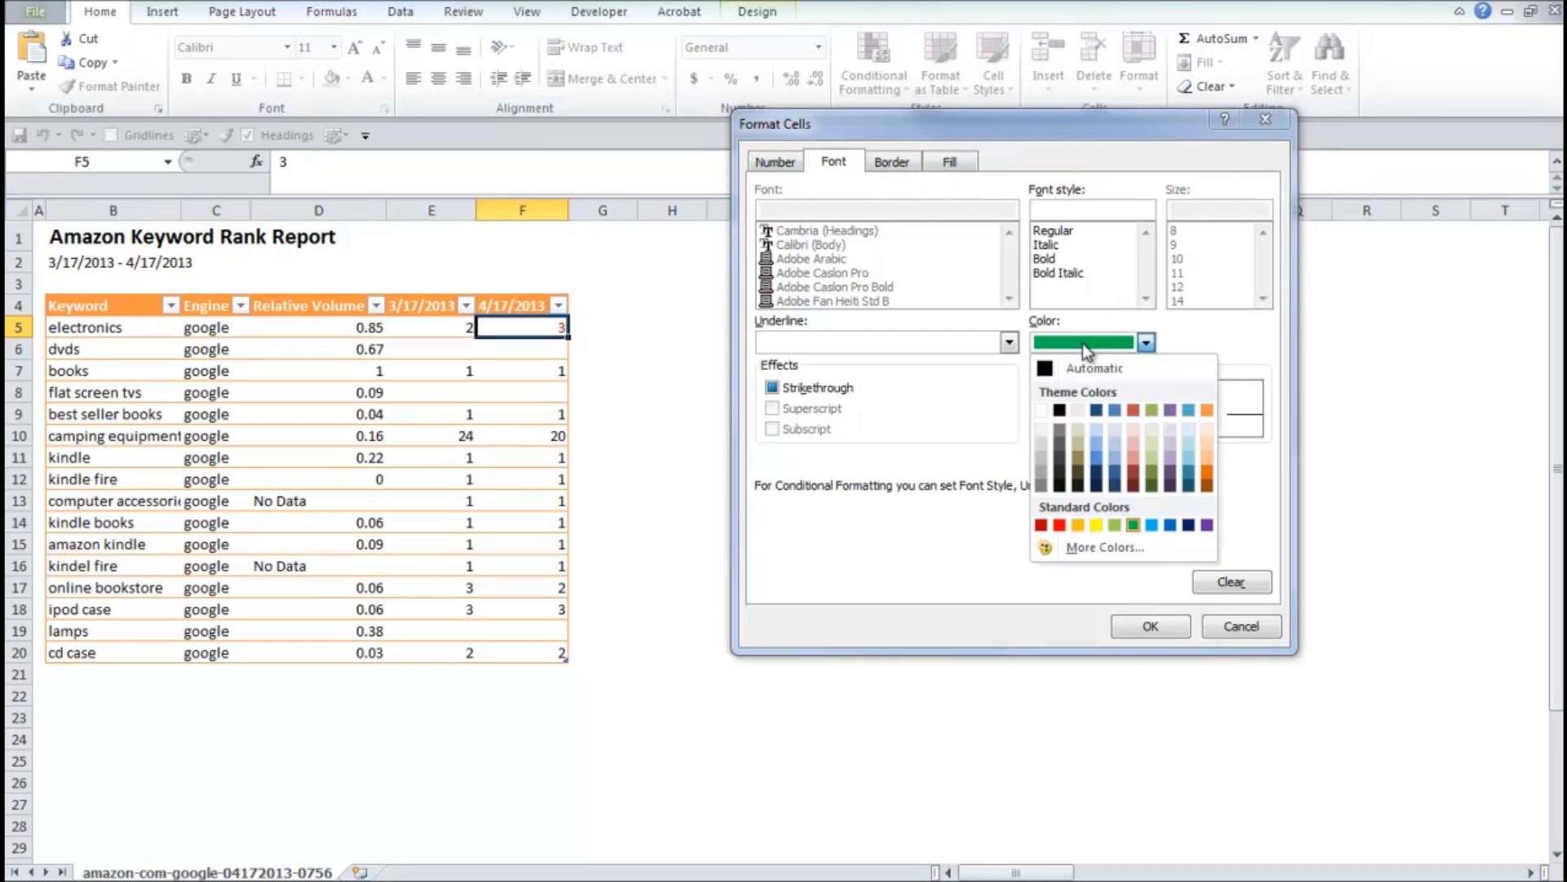
pyautogui.click(1133, 525)
pyautogui.click(1147, 625)
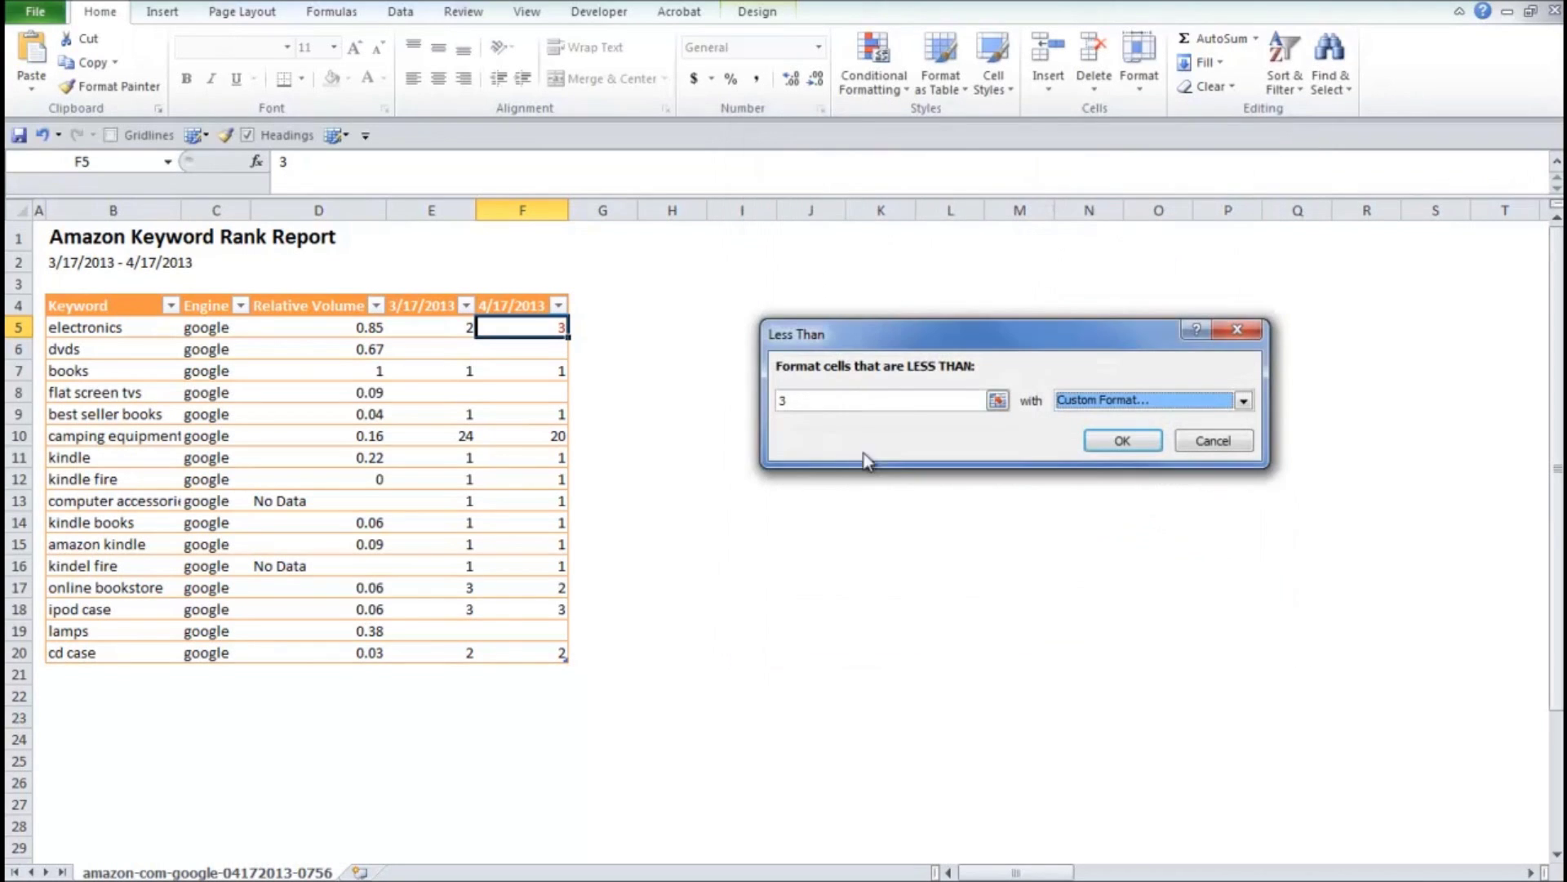
# Set the Less Than rule's comparison value to the relative reference =E5 and apply the rule.
pyautogui.click(997, 400)
pyautogui.click(458, 326)
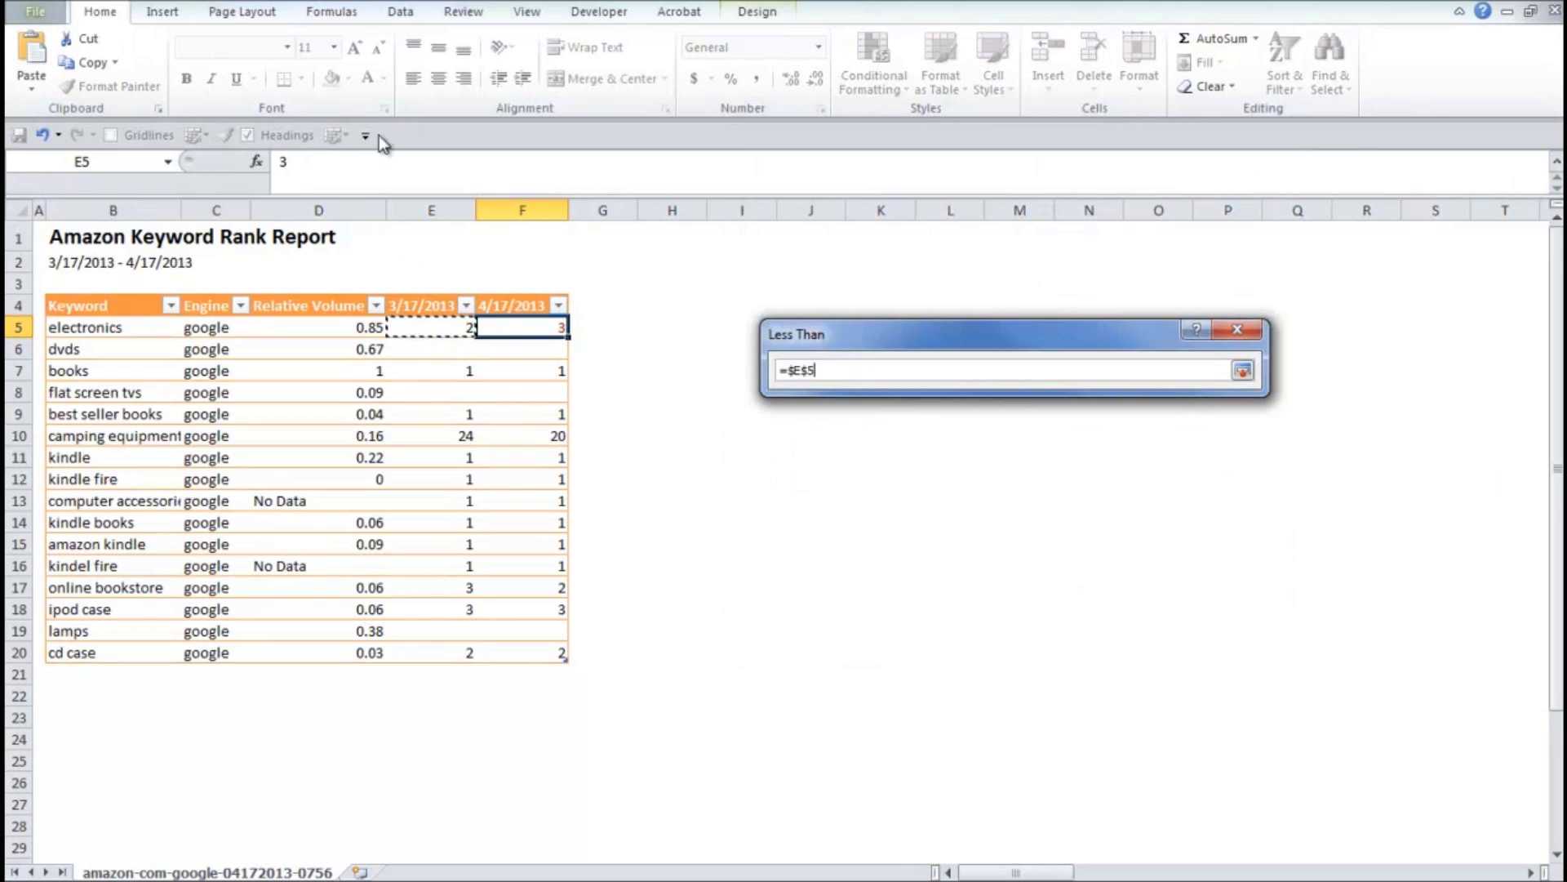
pyautogui.click(808, 371)
pyautogui.press('BackSpace')
pyautogui.press('Return')
pyautogui.click(1141, 442)
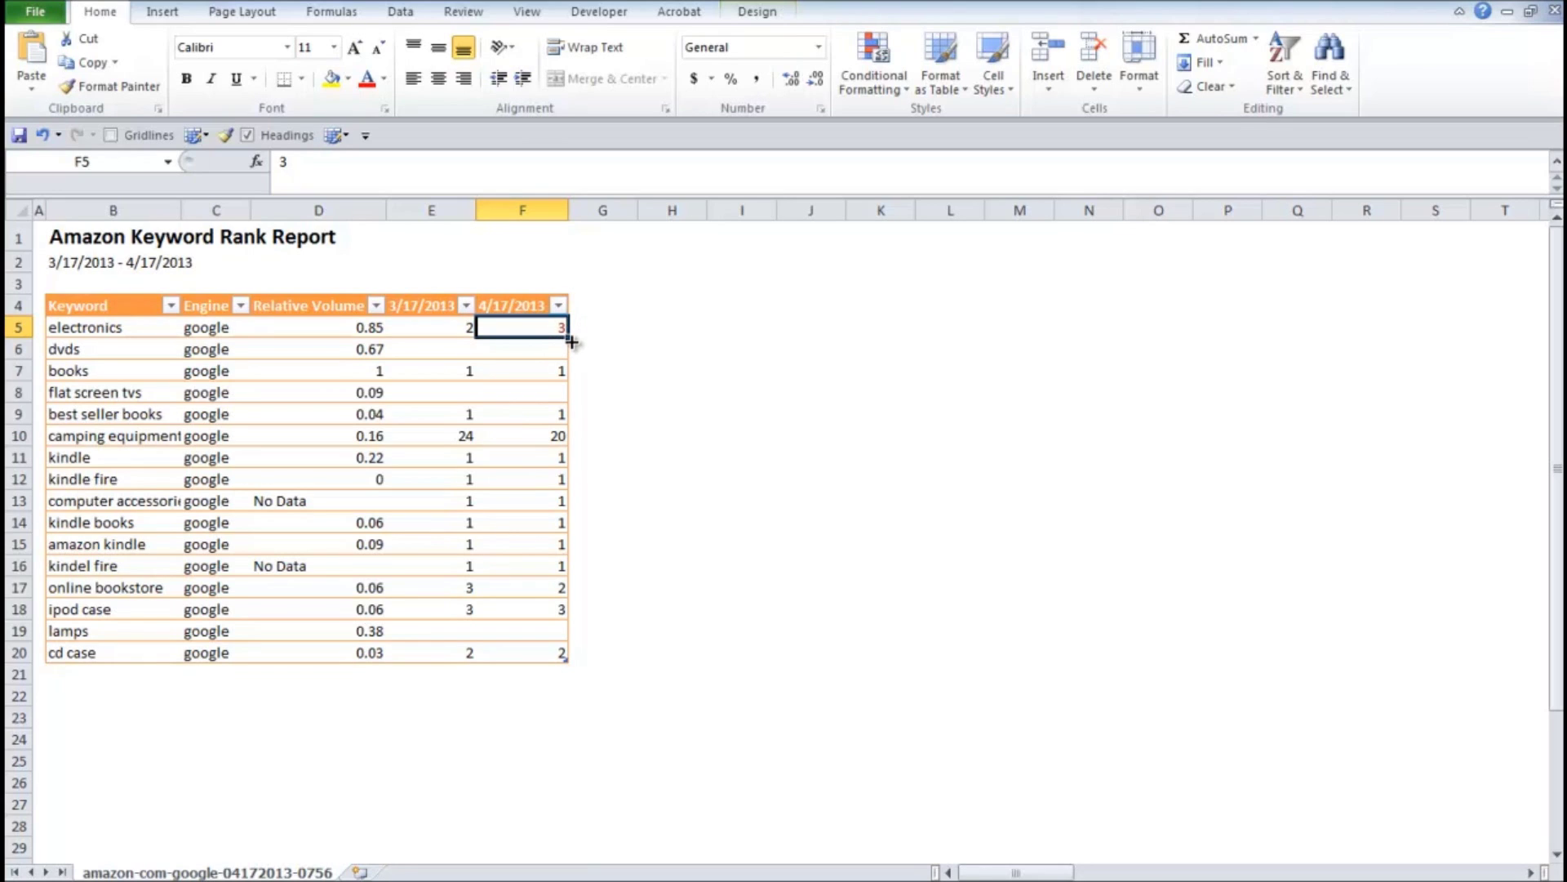
# Fill F5 down through F20 with formatting only, keeping the existing ranking values.
pyautogui.moveTo(572, 343); pyautogui.dragTo(573, 658)
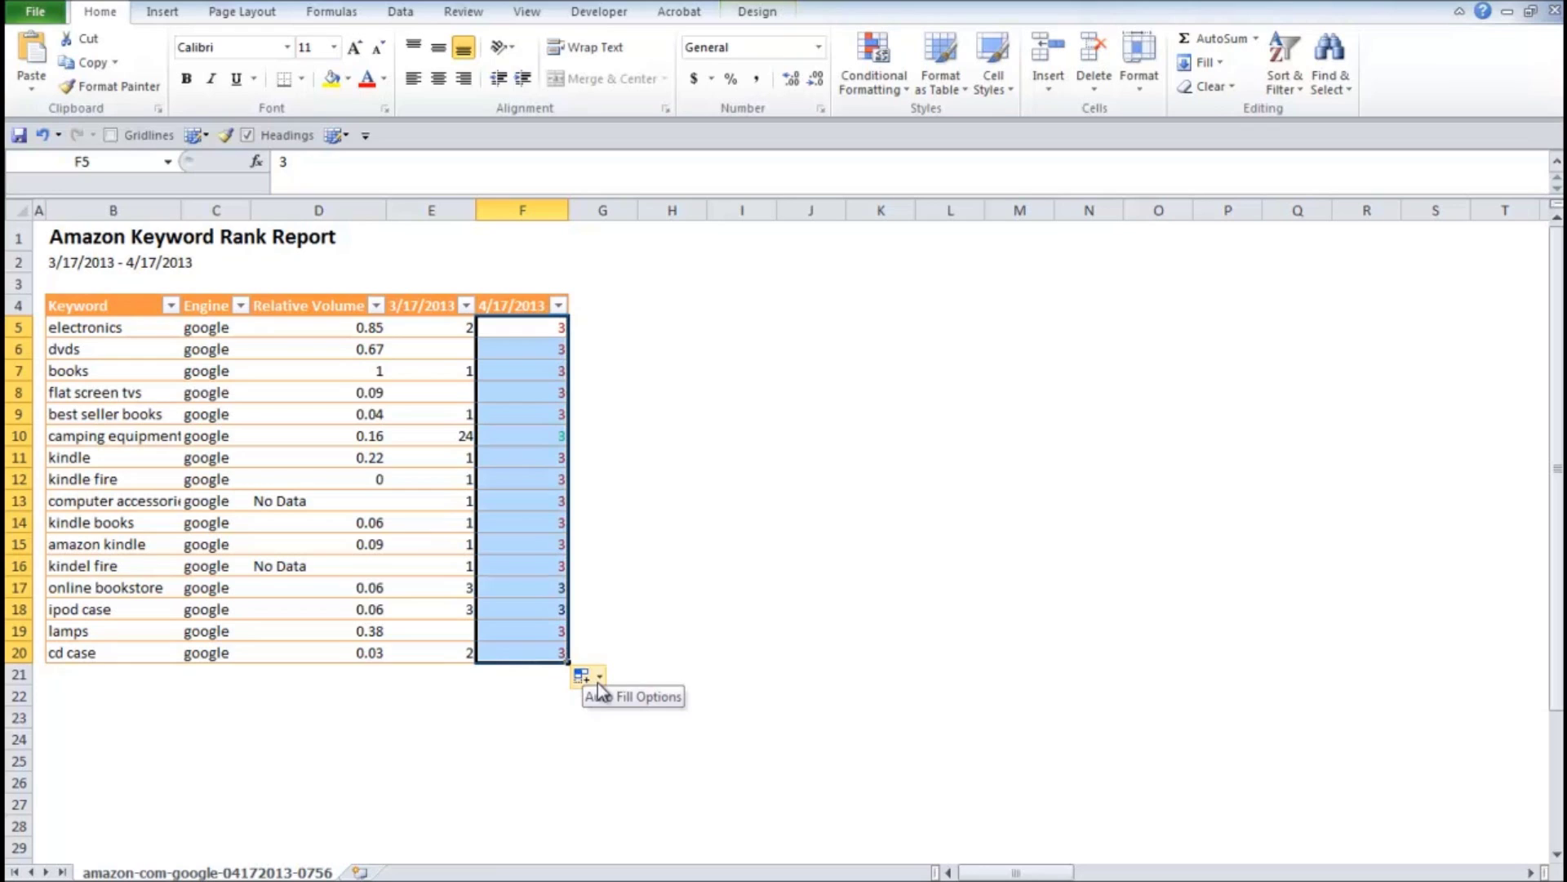
pyautogui.click(597, 679)
pyautogui.click(624, 752)
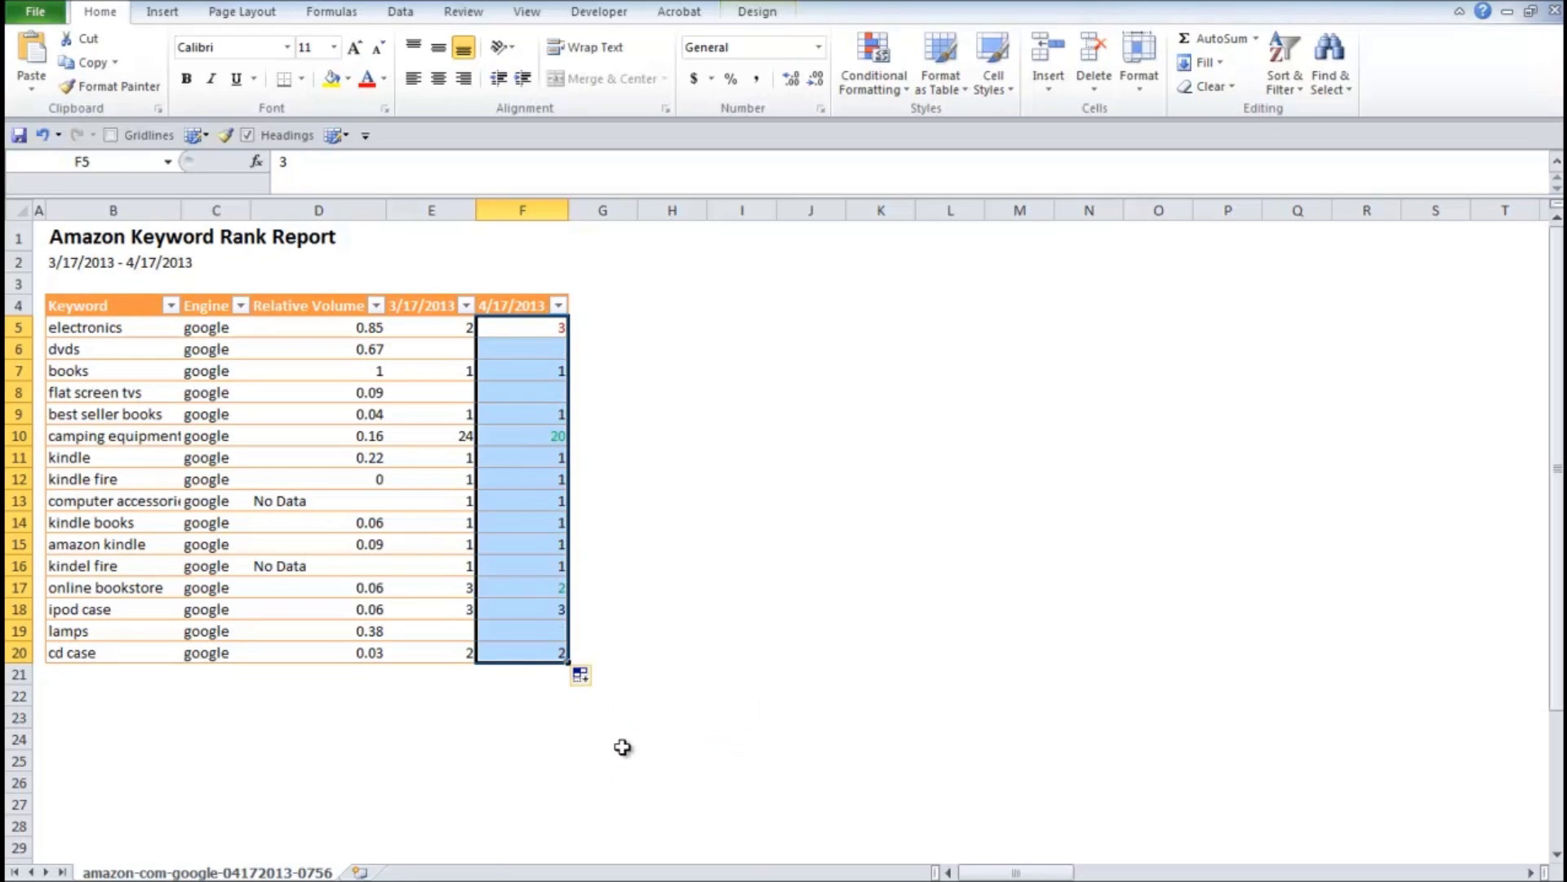
pyautogui.click(742, 478)
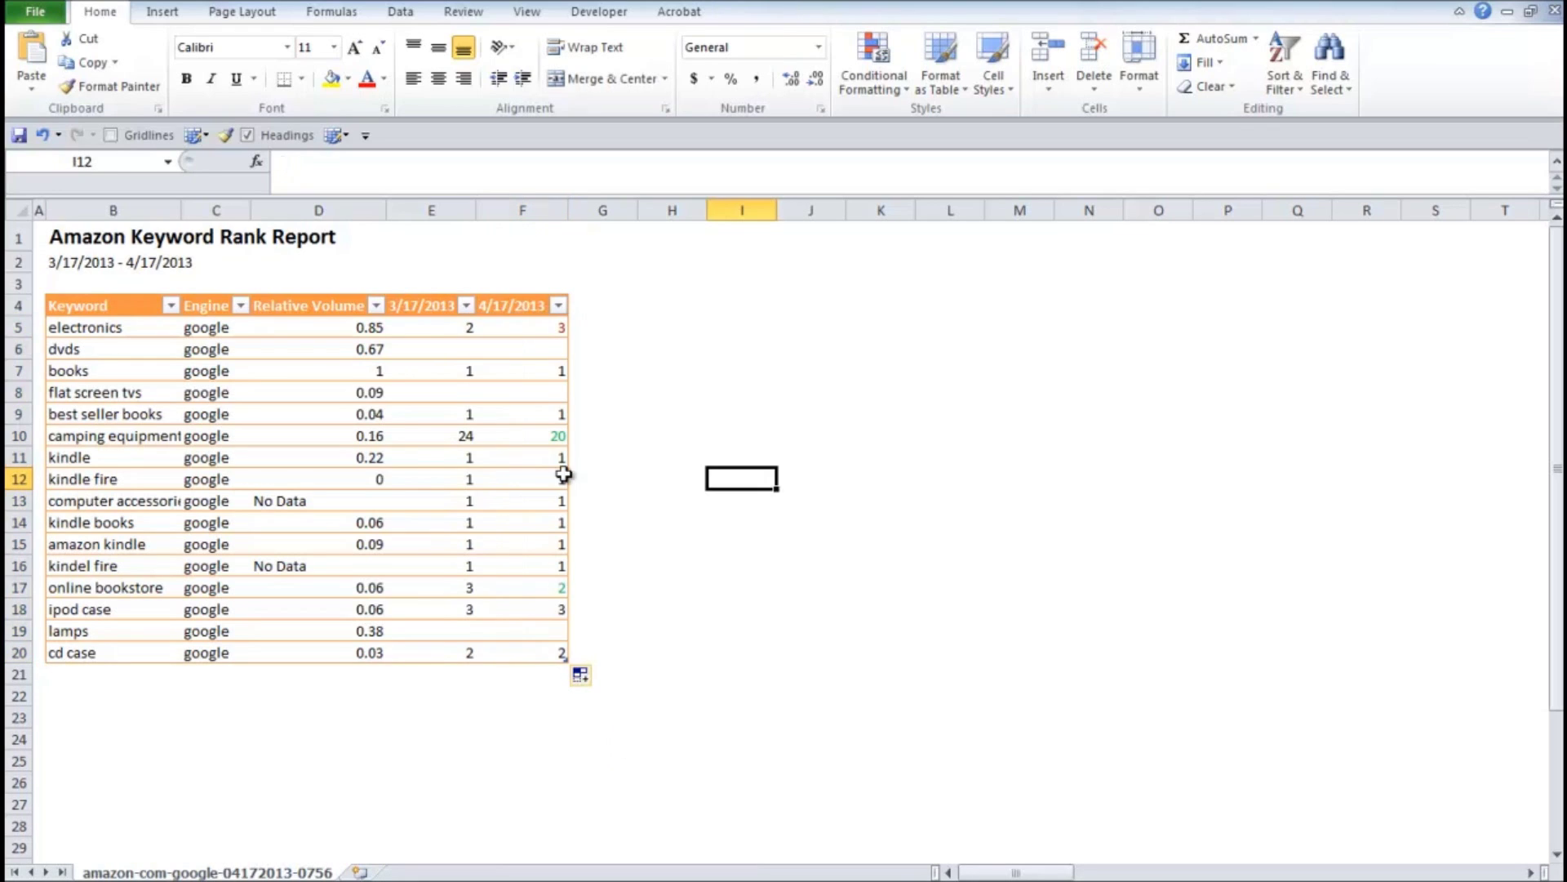
# Compare the 3/17/2013 and 4/17/2013 rankings row by row against the font colors in column F.
pyautogui.click(541, 432)
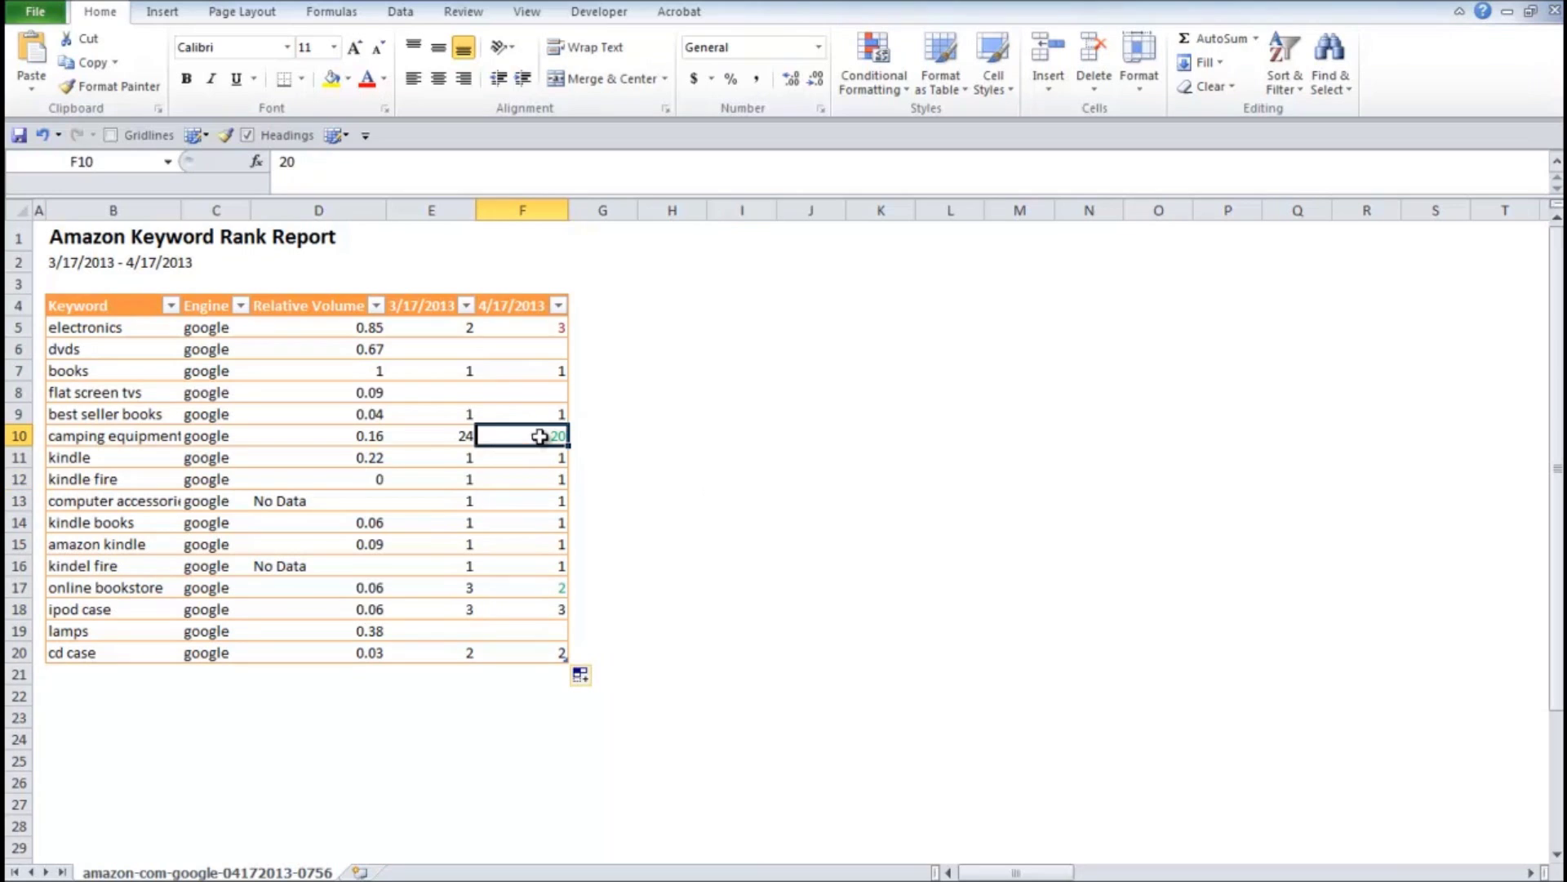
pyautogui.click(425, 437)
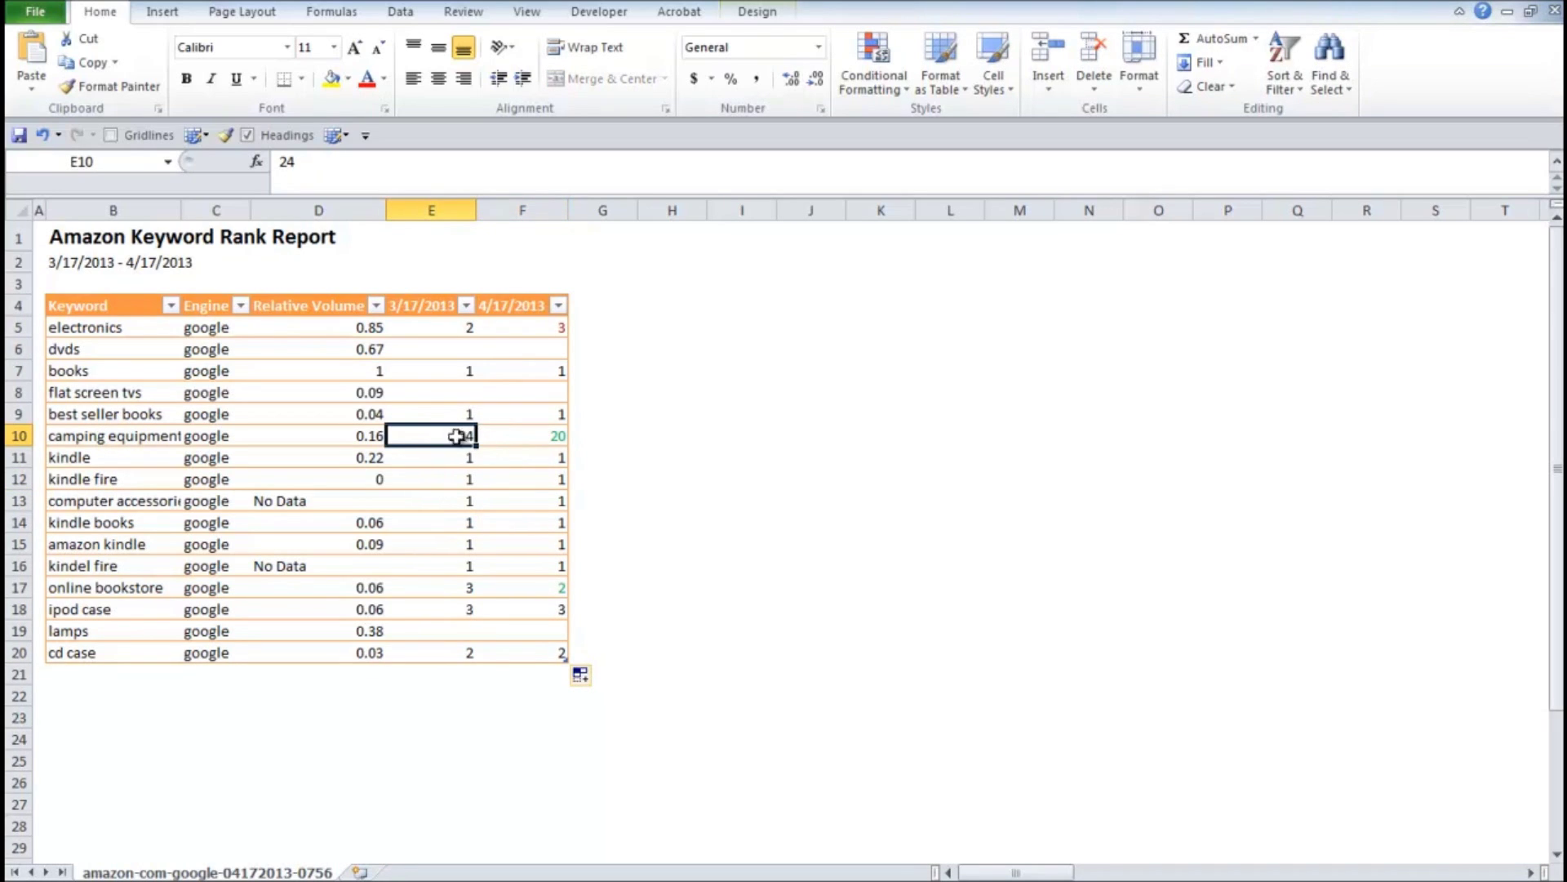
pyautogui.click(536, 433)
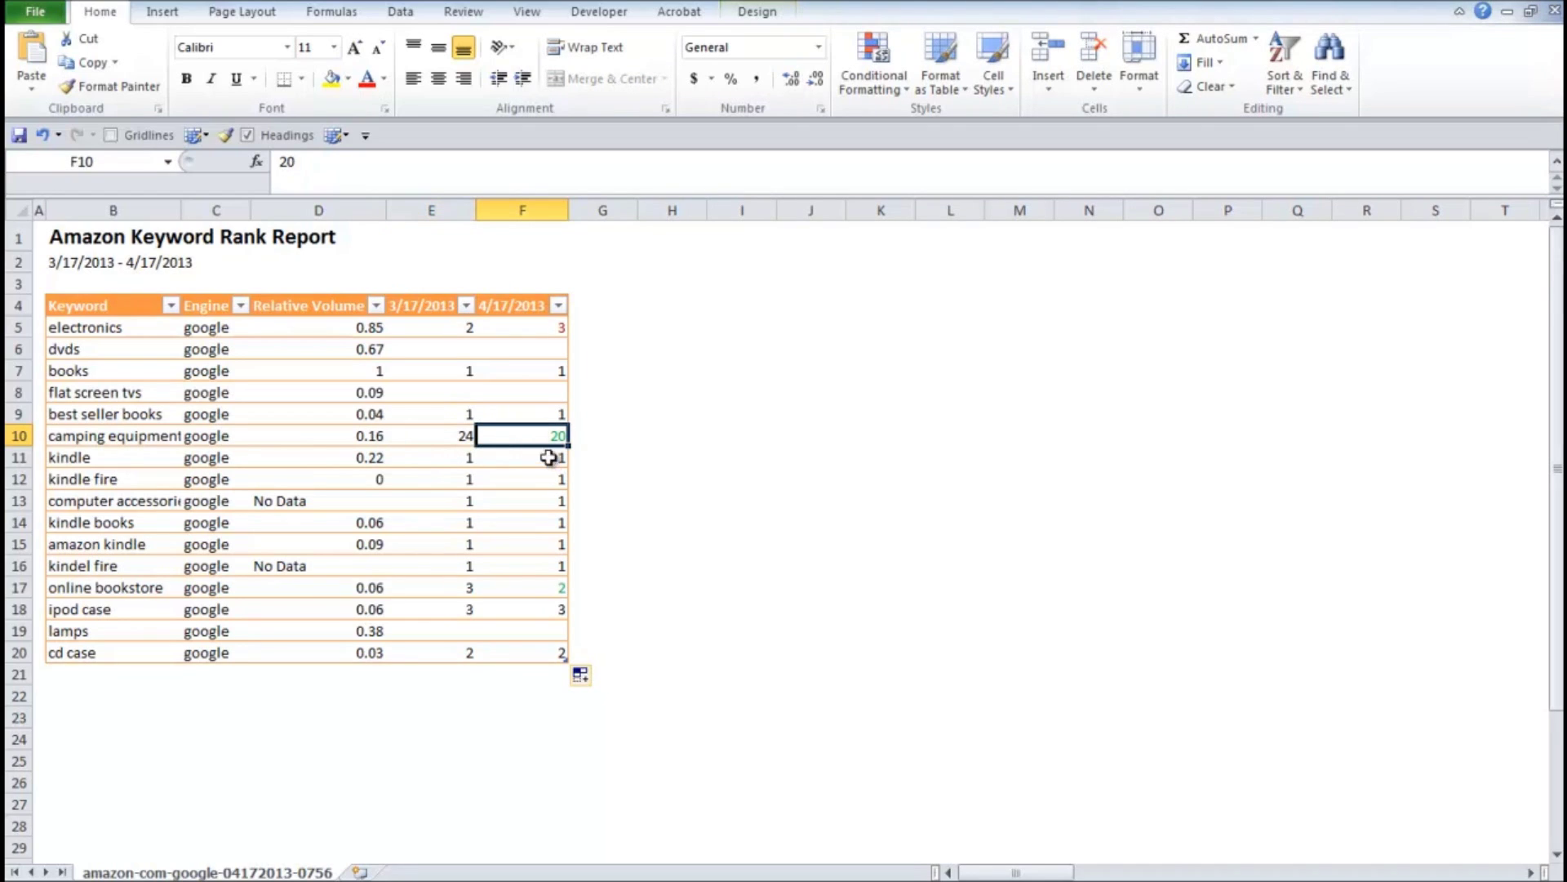
pyautogui.click(465, 538)
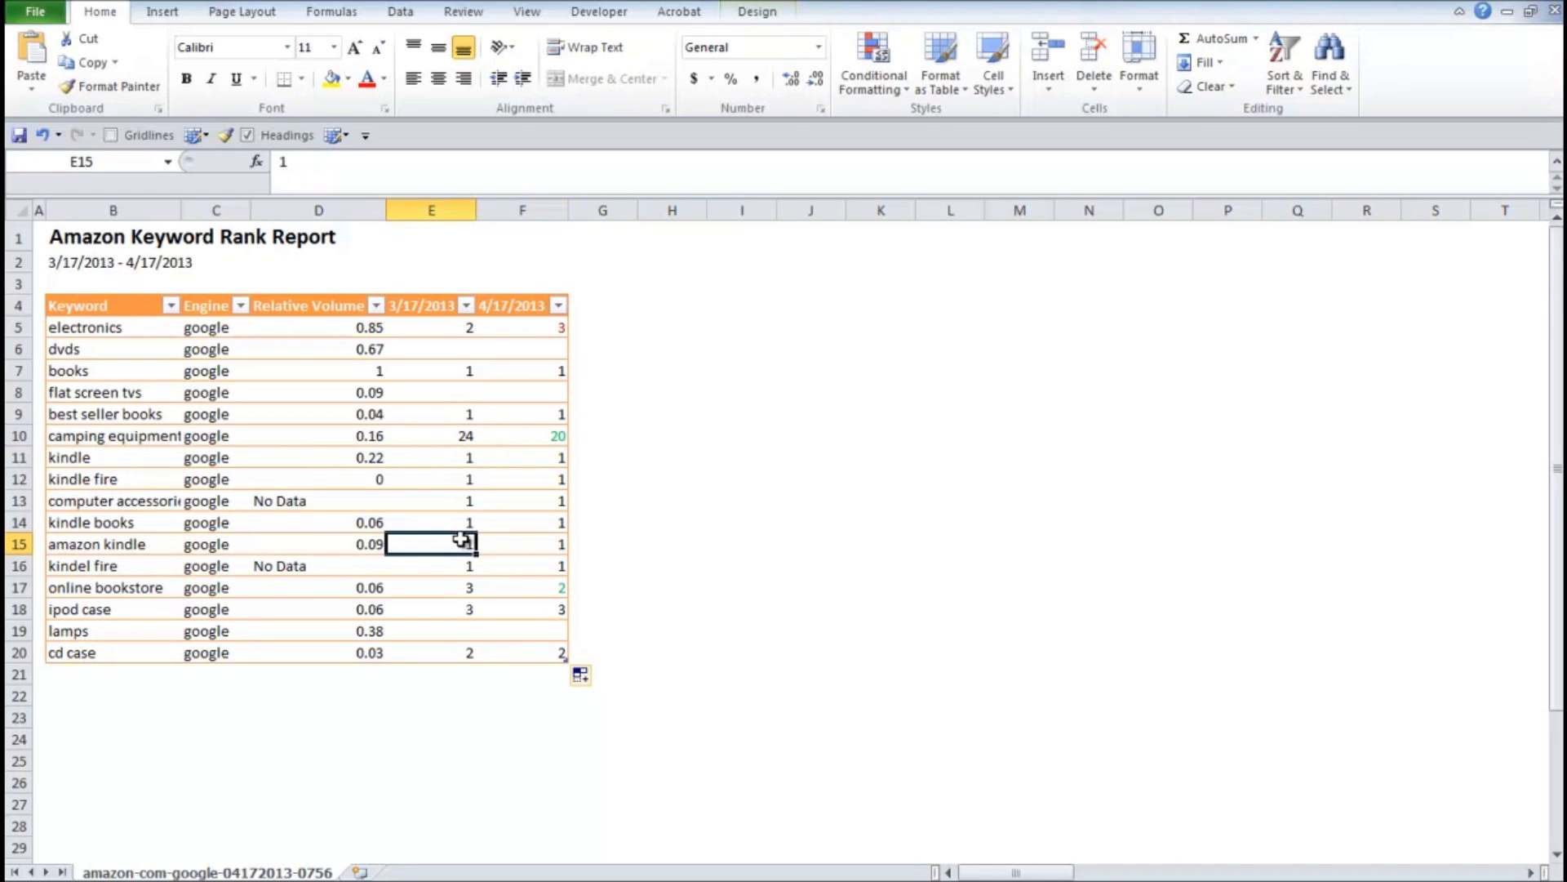
pyautogui.click(465, 371)
pyautogui.click(475, 538)
pyautogui.click(555, 545)
pyautogui.click(462, 567)
pyautogui.click(546, 572)
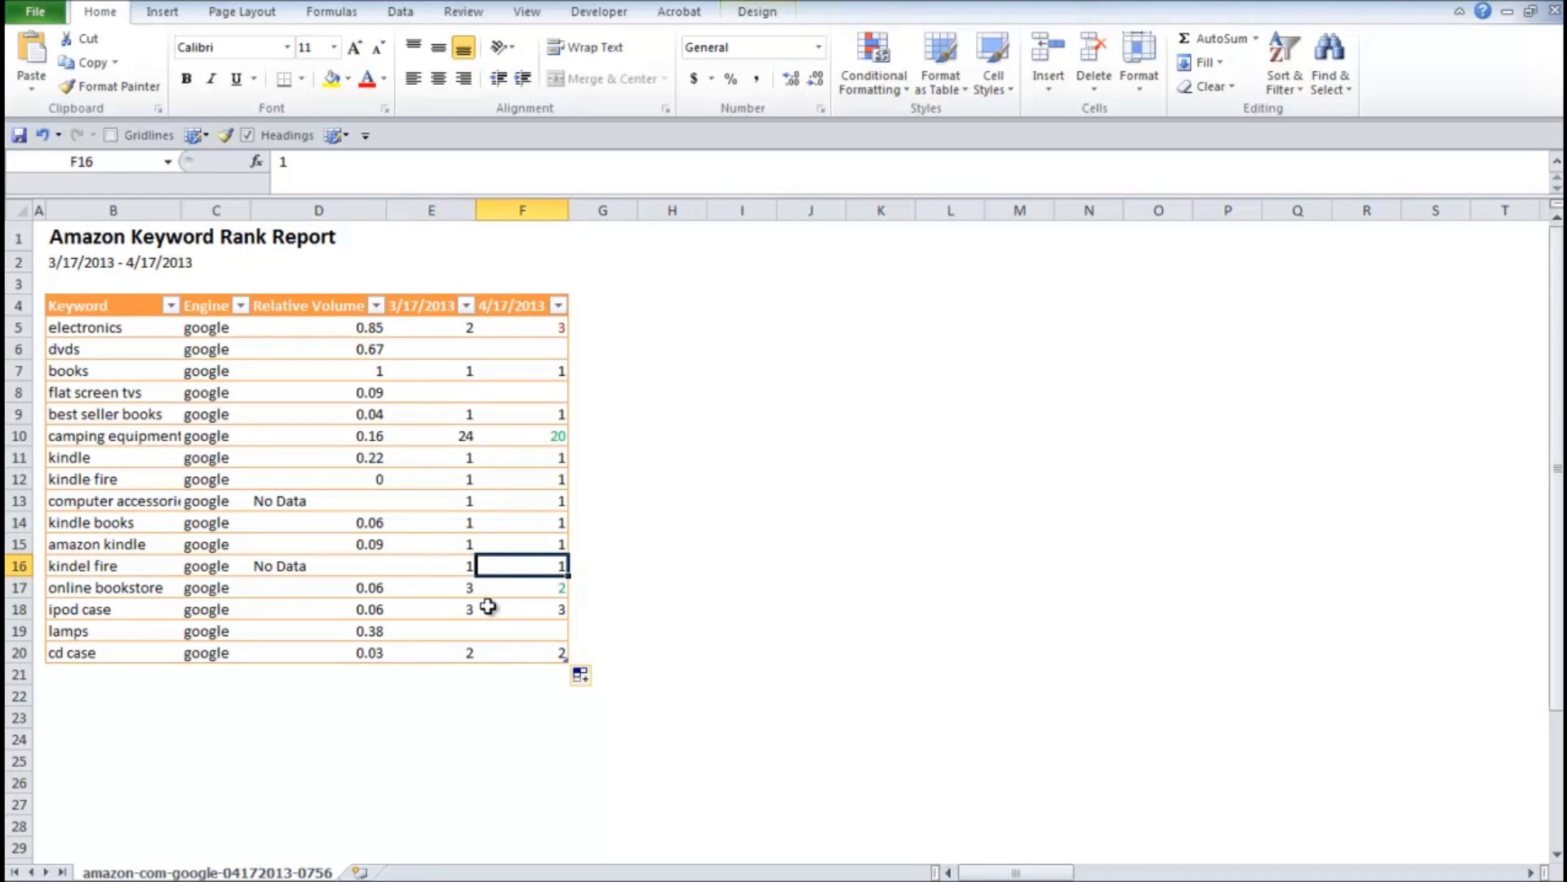
pyautogui.click(604, 611)
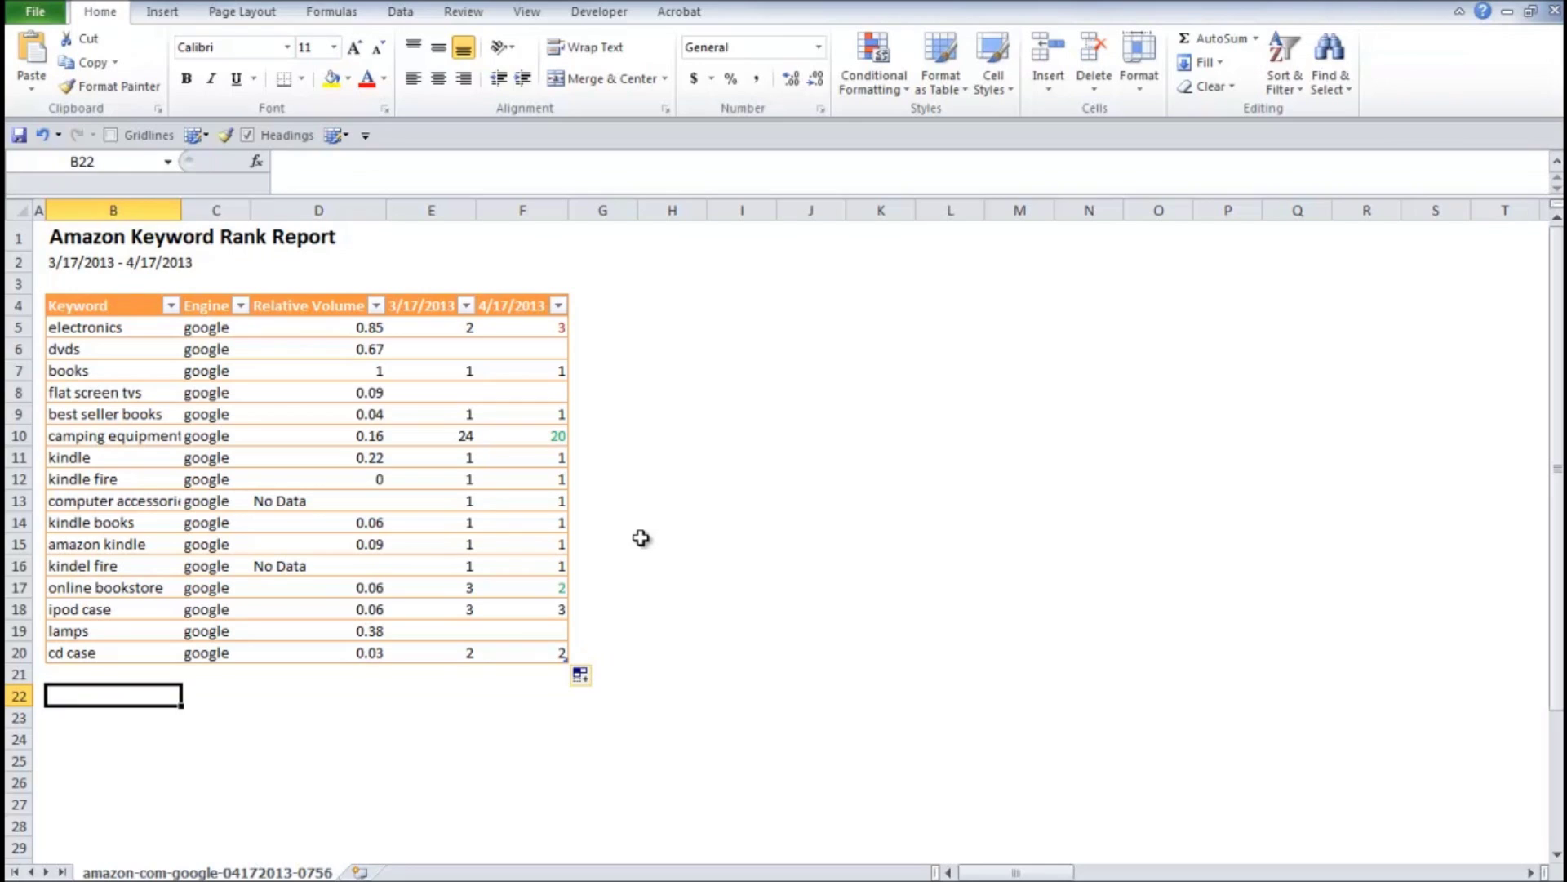
pyautogui.click(619, 342)
pyautogui.click(625, 315)
pyautogui.click(689, 311)
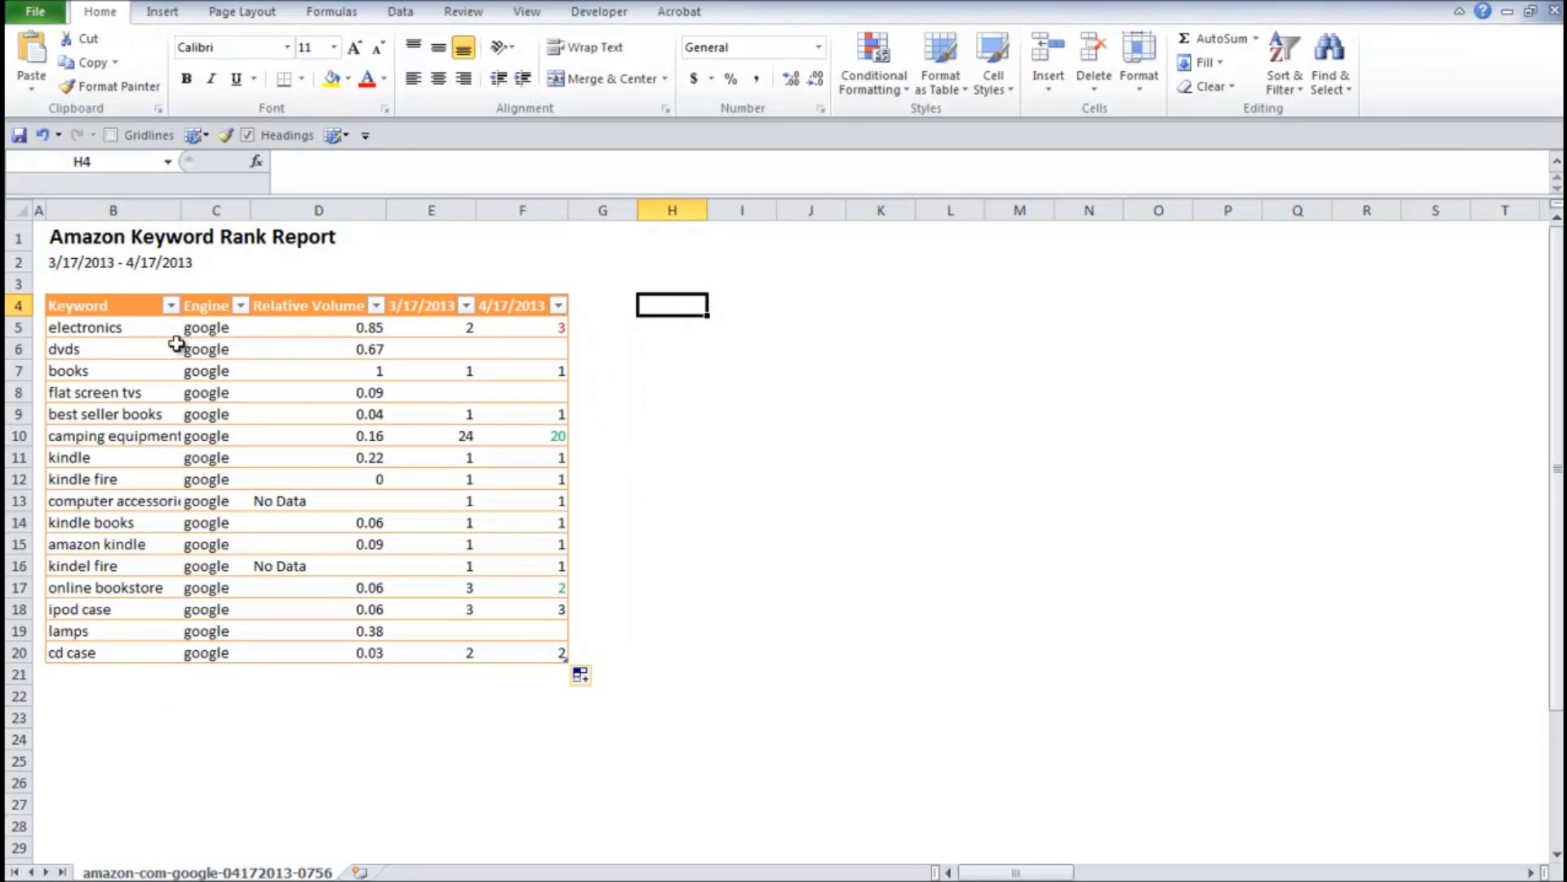
# Insert a 2-D clustered column chart of the Keyword and Relative Volume columns, placed and enlarged beside the table from row 4 to row 20.
pyautogui.moveTo(299, 309); pyautogui.dragTo(308, 653)
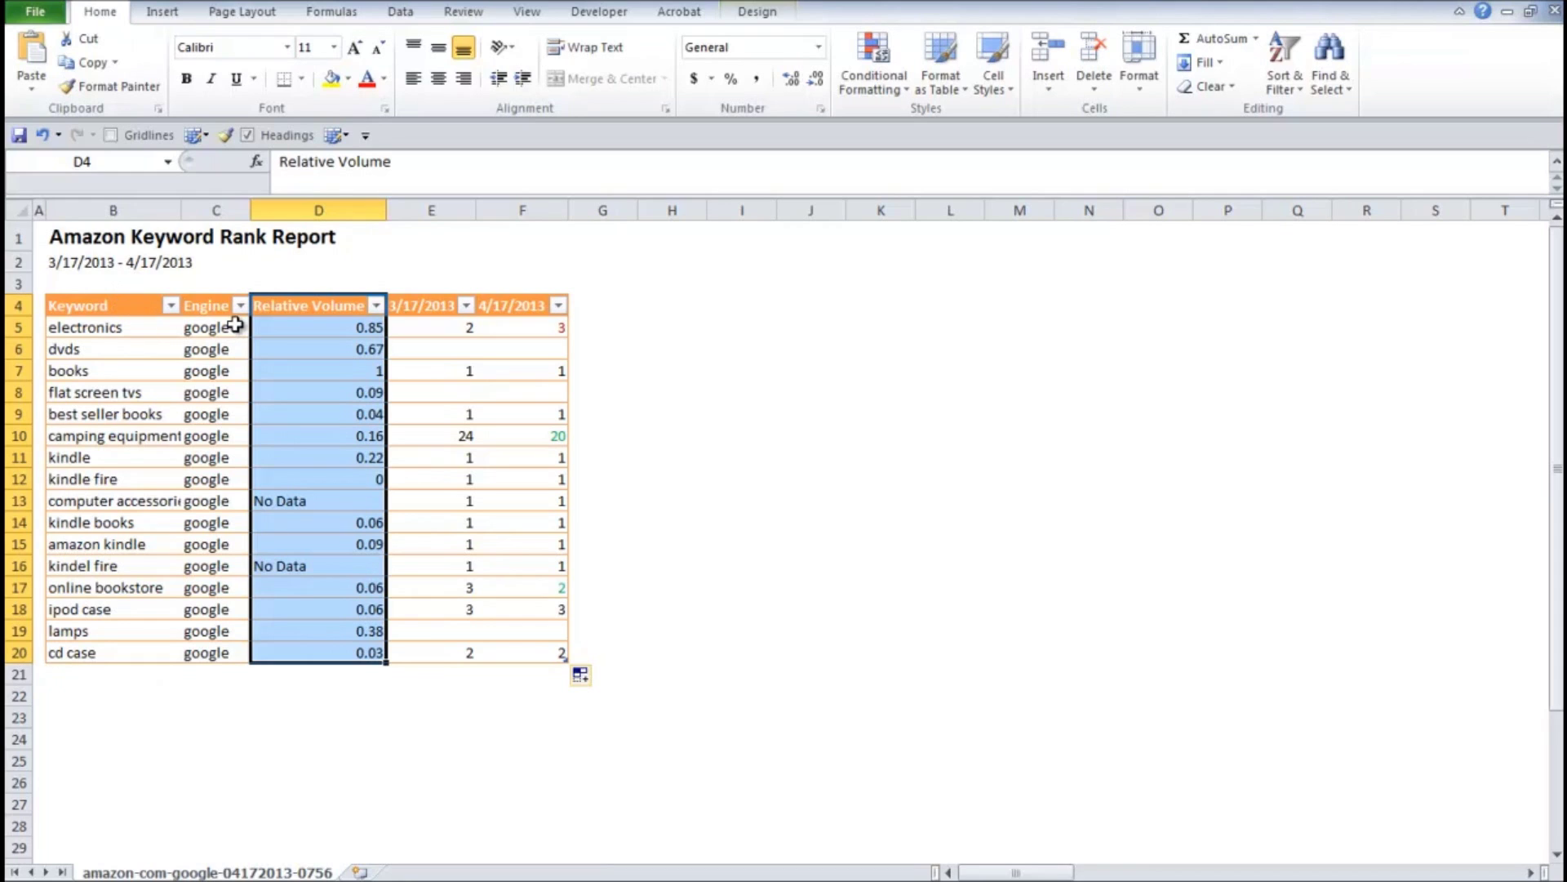
pyautogui.moveTo(133, 305); pyautogui.dragTo(96, 653)
pyautogui.moveTo(96, 652); pyautogui.dragTo(97, 653)
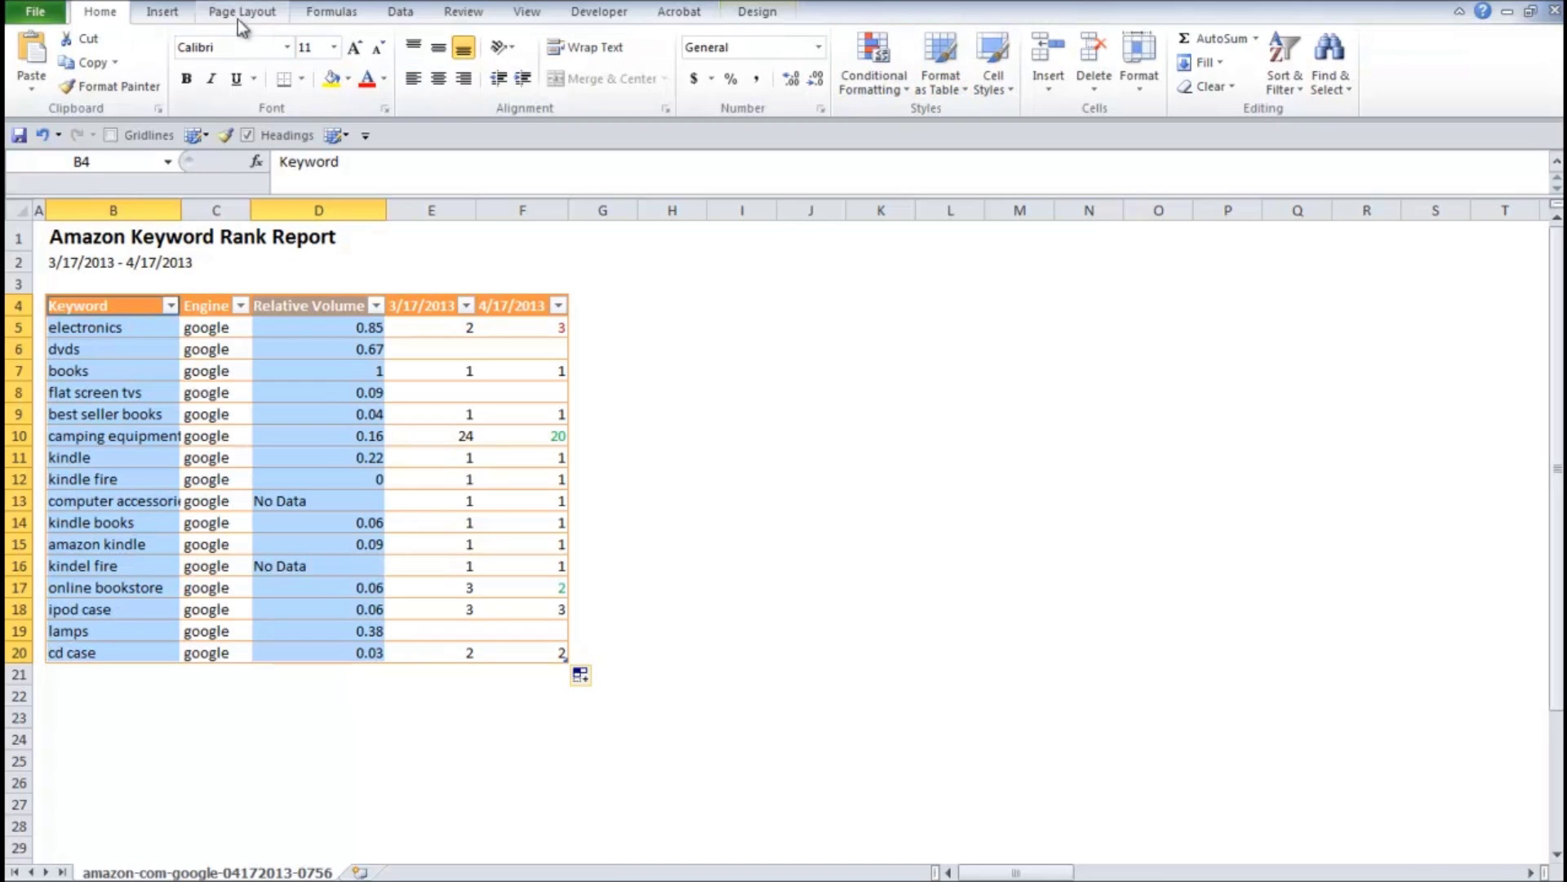
pyautogui.click(163, 12)
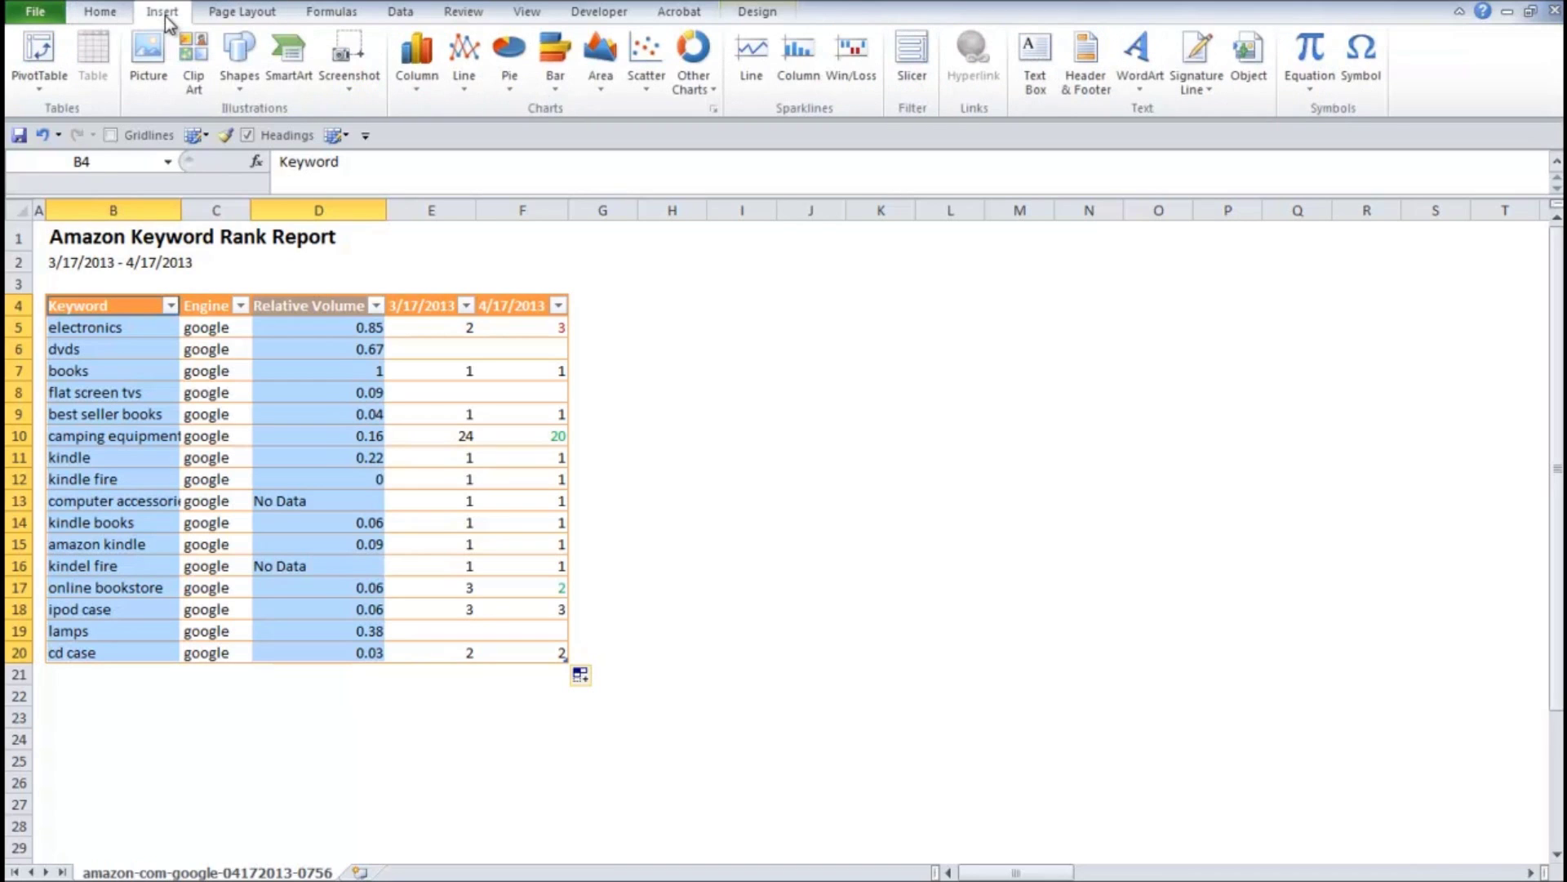
pyautogui.click(417, 69)
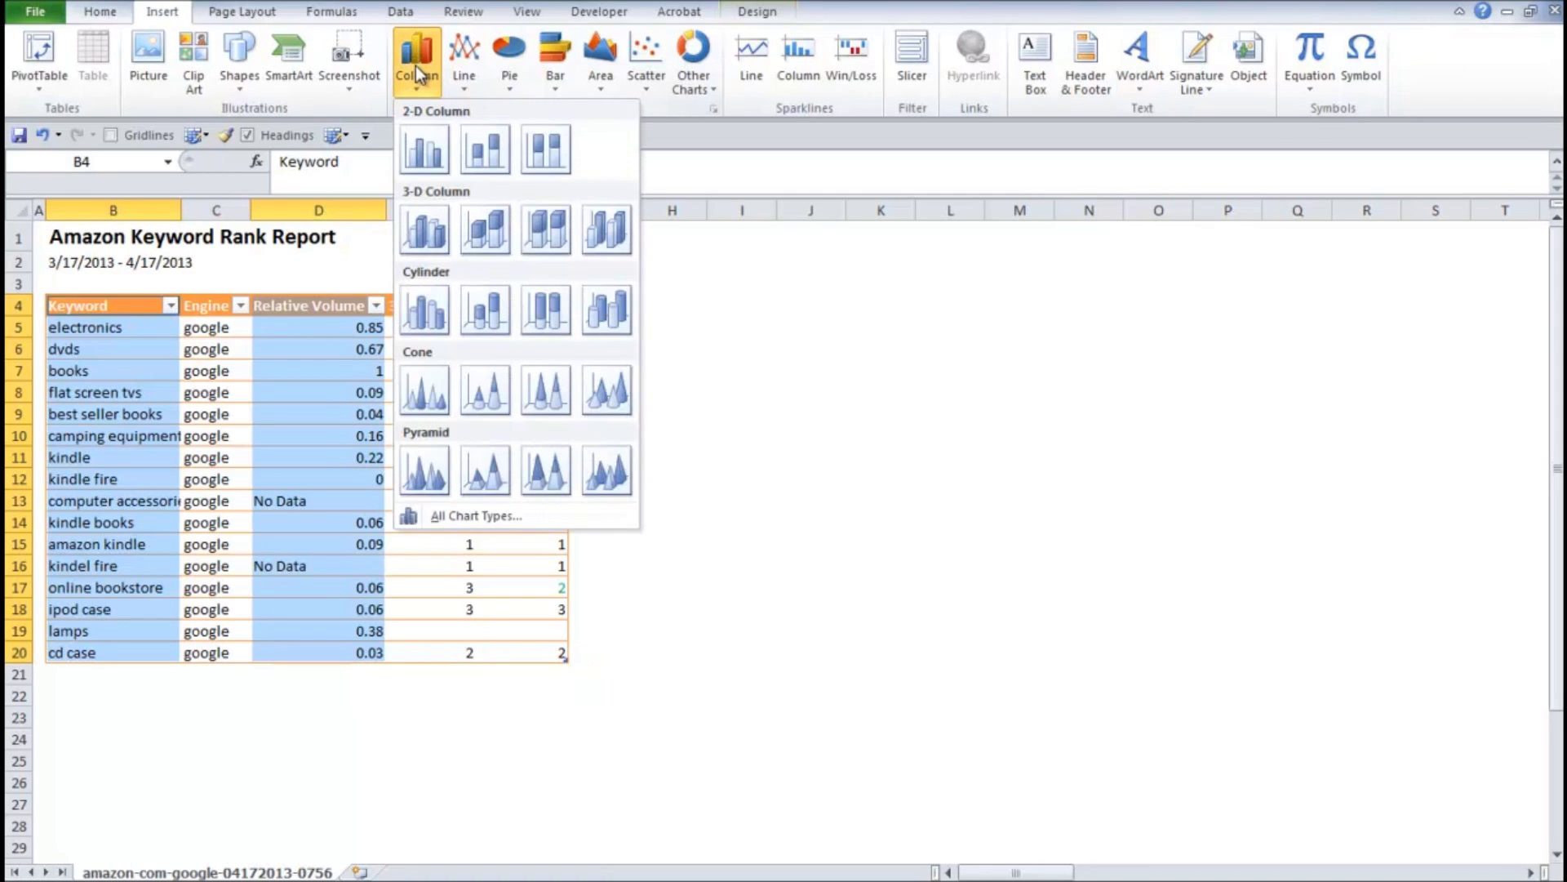
pyautogui.click(425, 150)
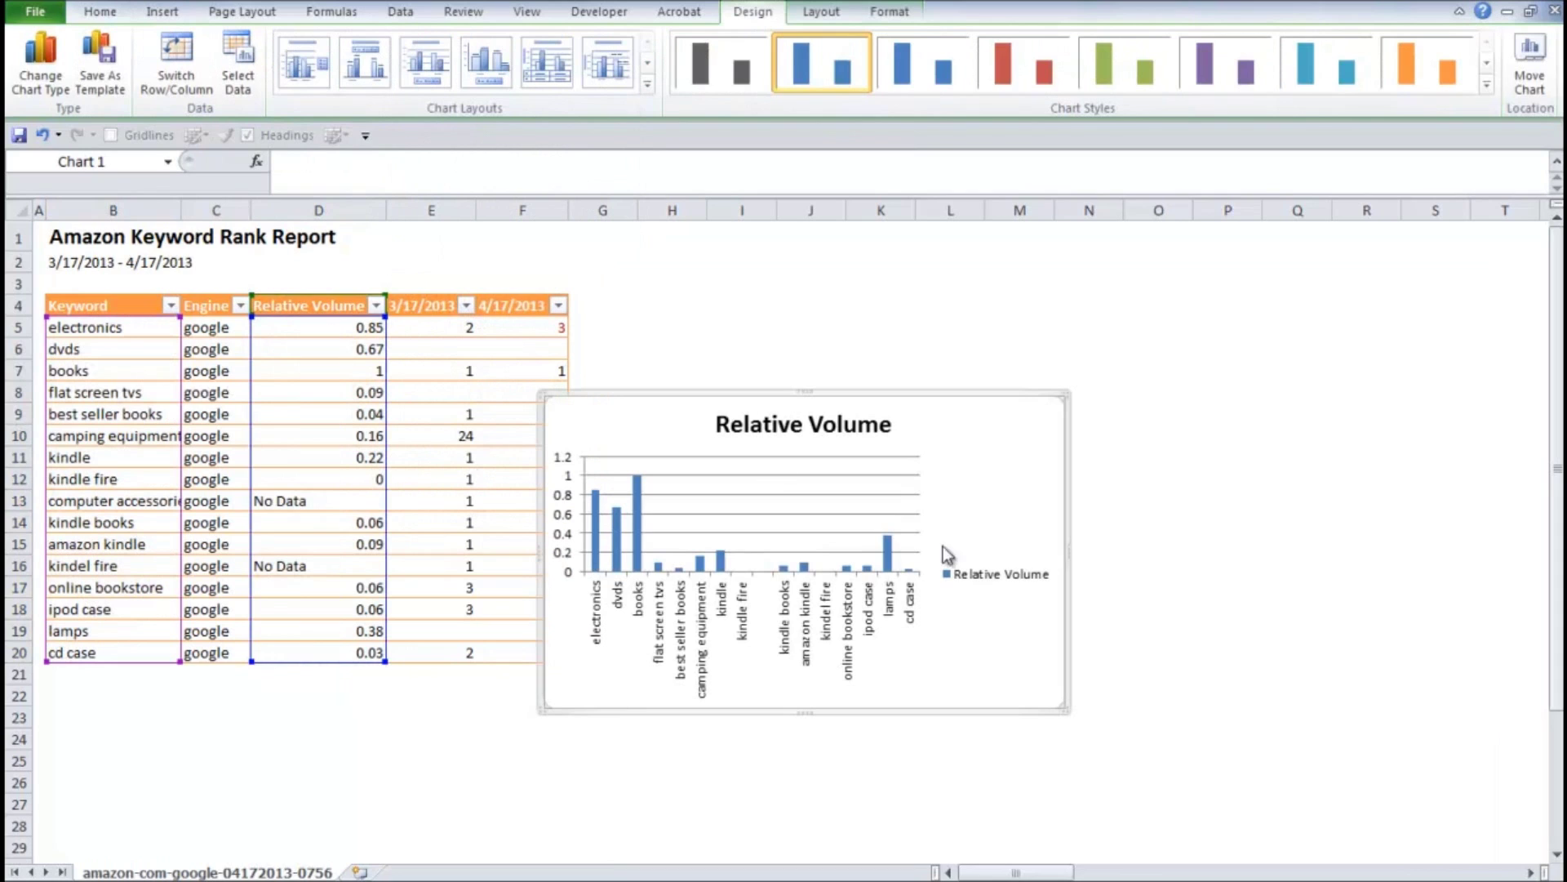
pyautogui.moveTo(933, 396); pyautogui.dragTo(969, 292)
pyautogui.moveTo(1102, 608); pyautogui.dragTo(1348, 658)
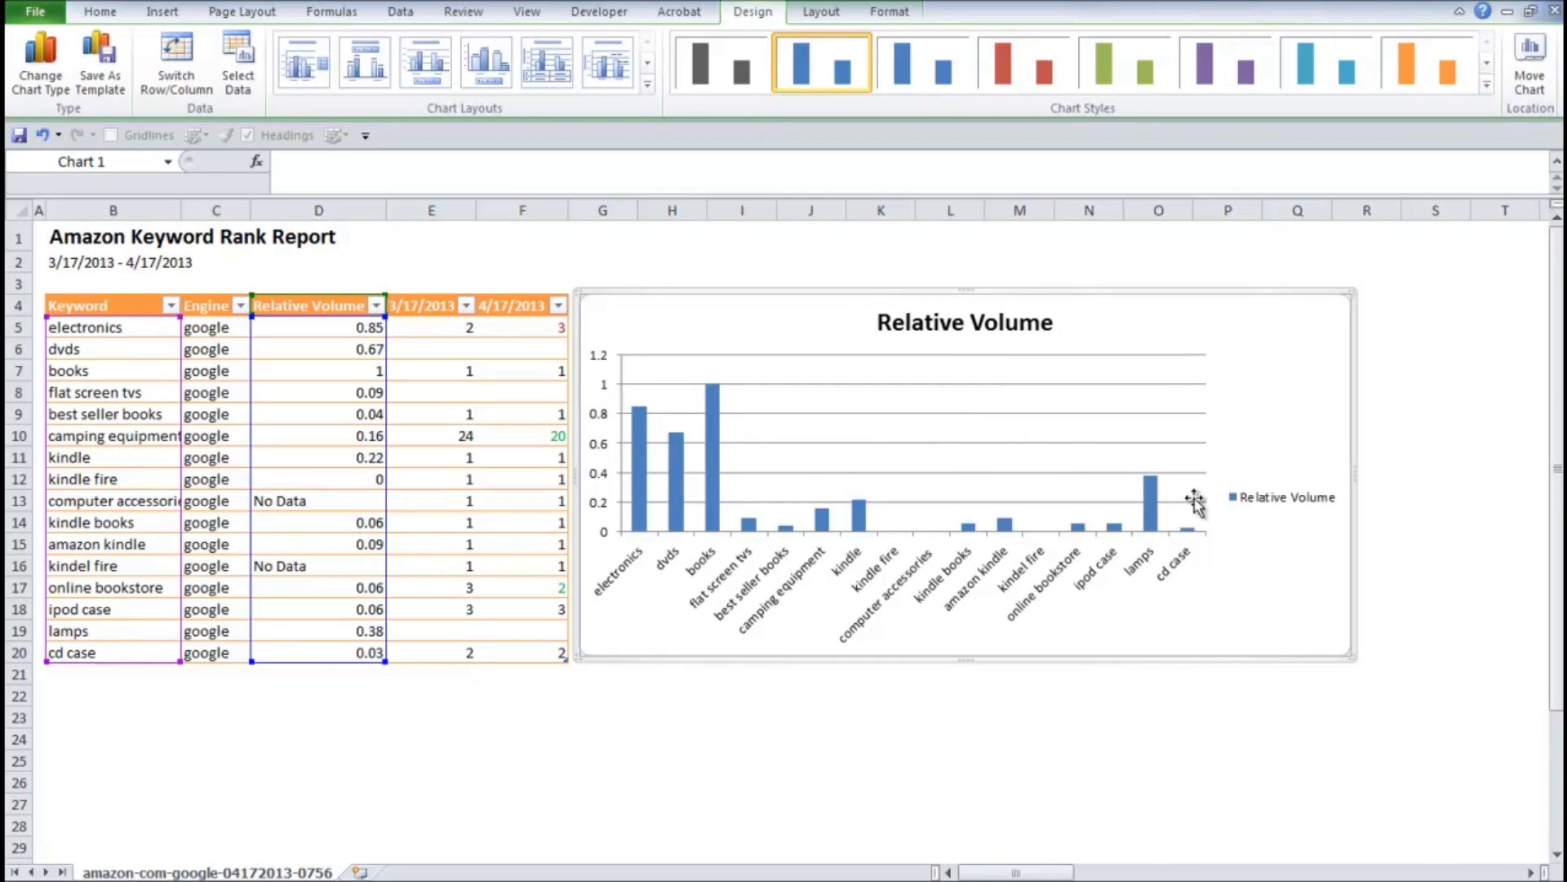
# Set the chart's legend position to Bottom.
pyautogui.click(1255, 499)
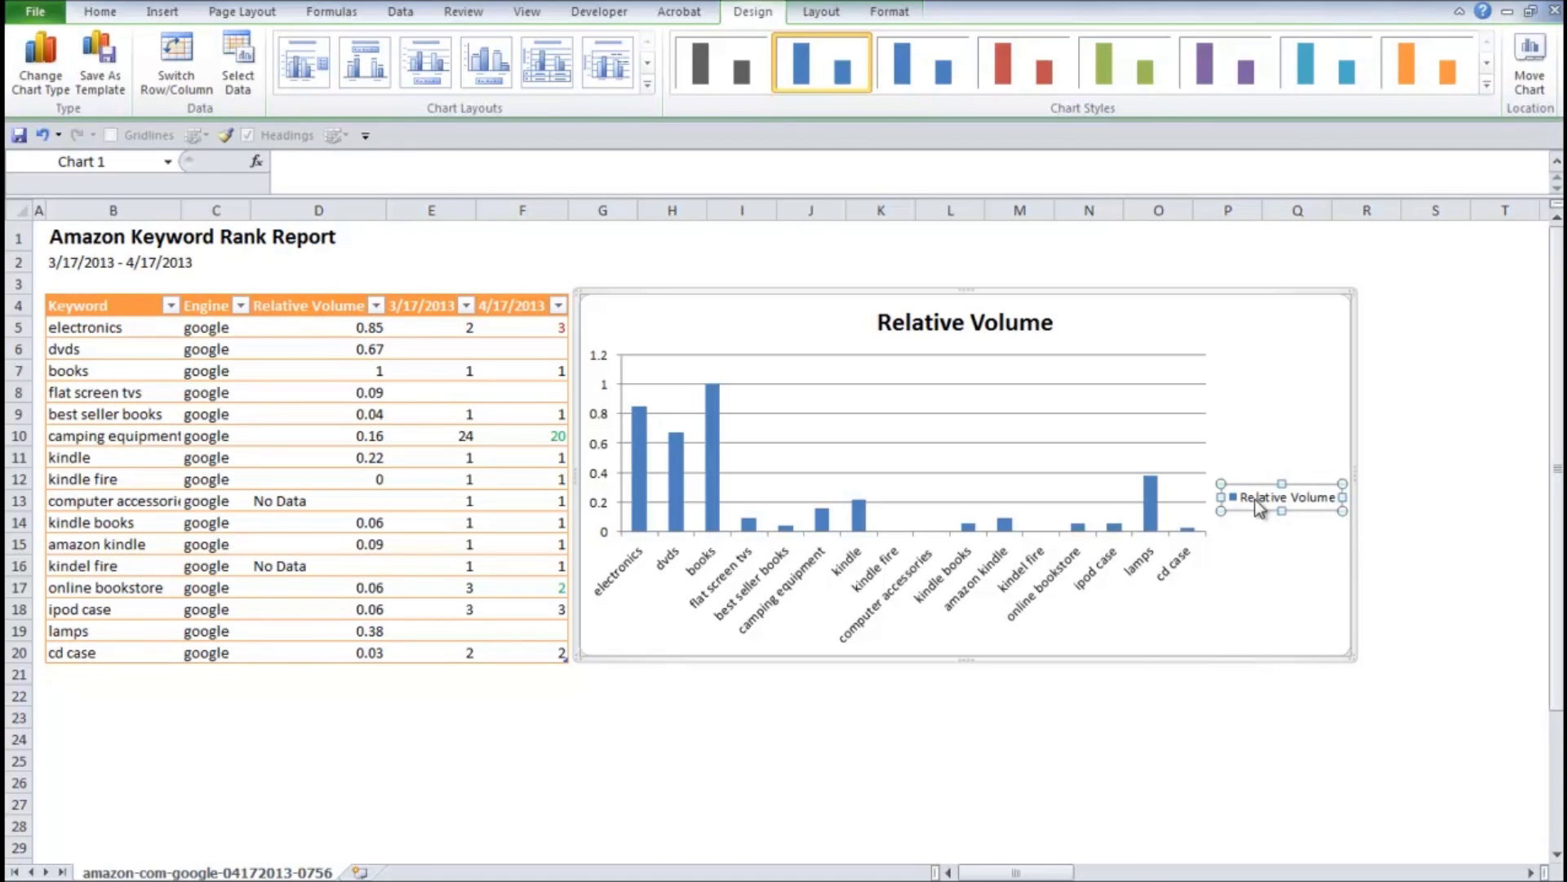
pyautogui.rightClick(1255, 499)
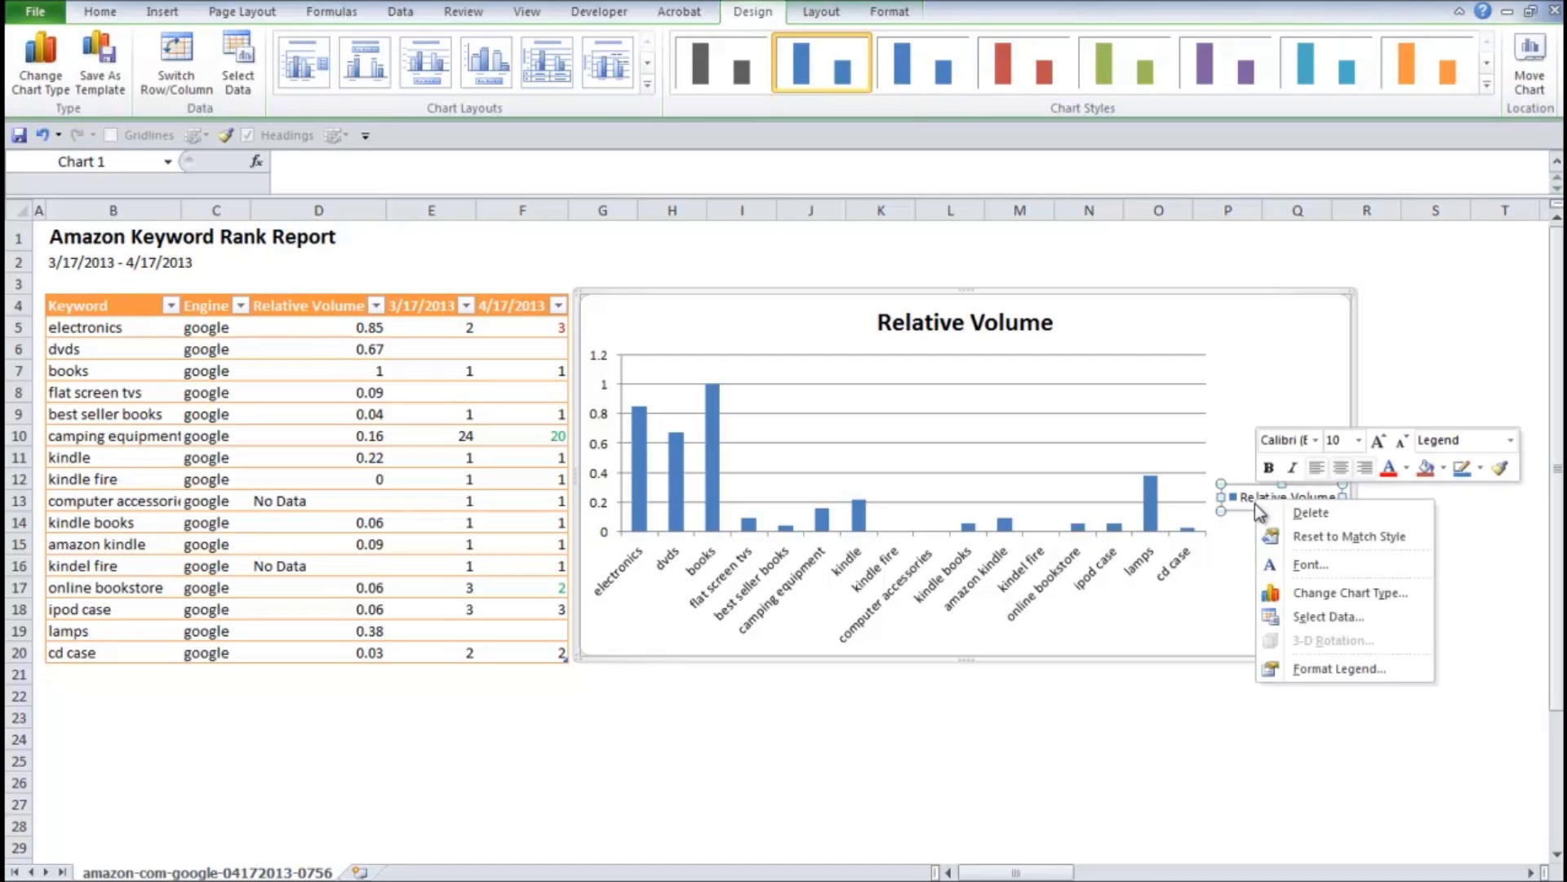
pyautogui.click(1323, 670)
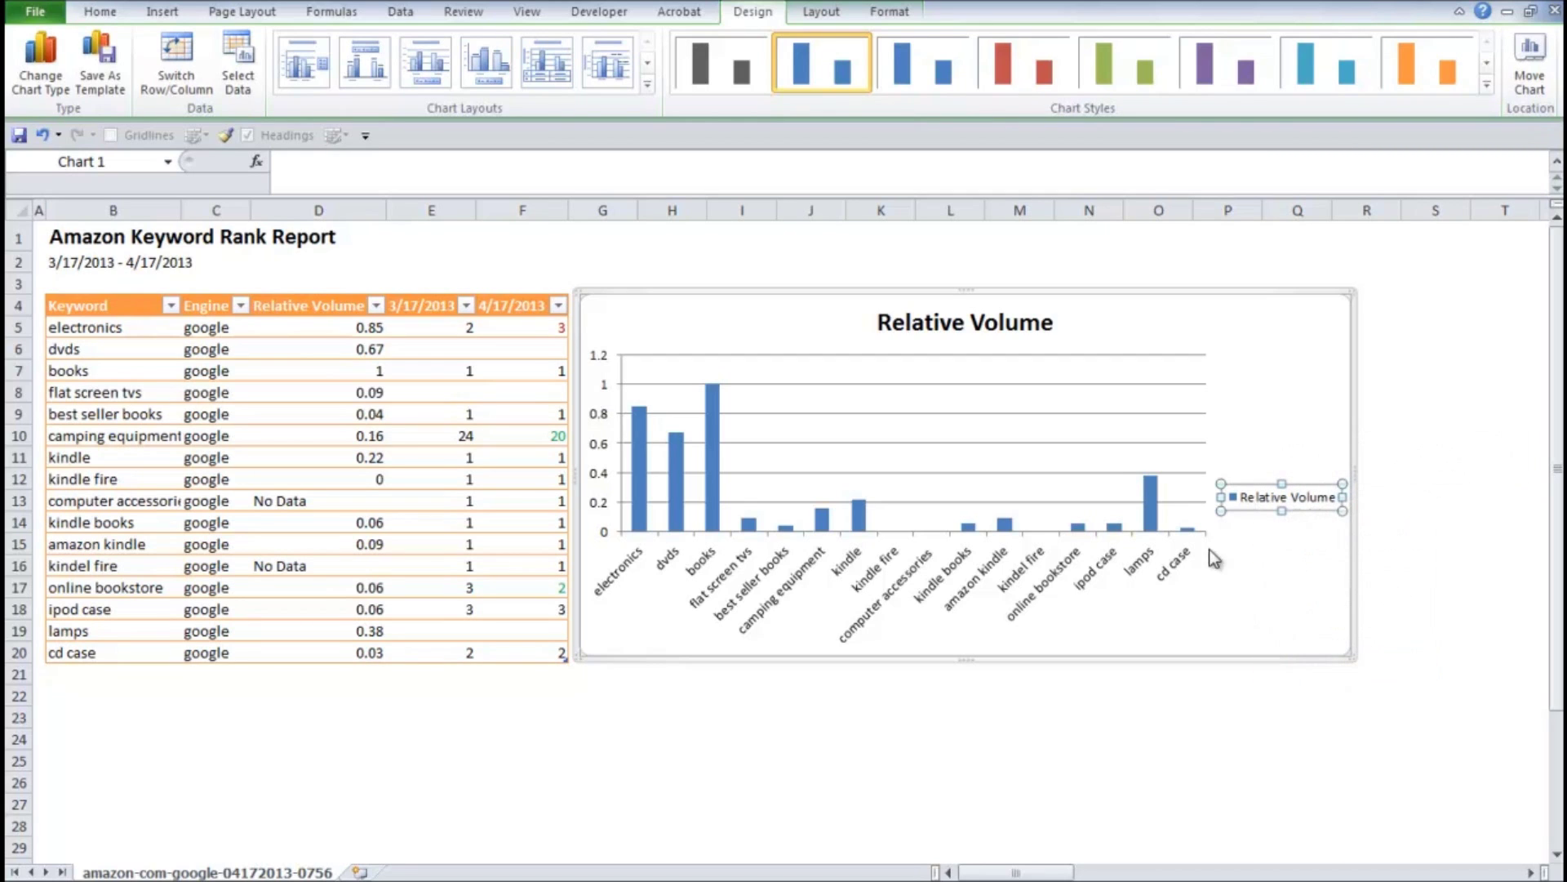
pyautogui.click(702, 274)
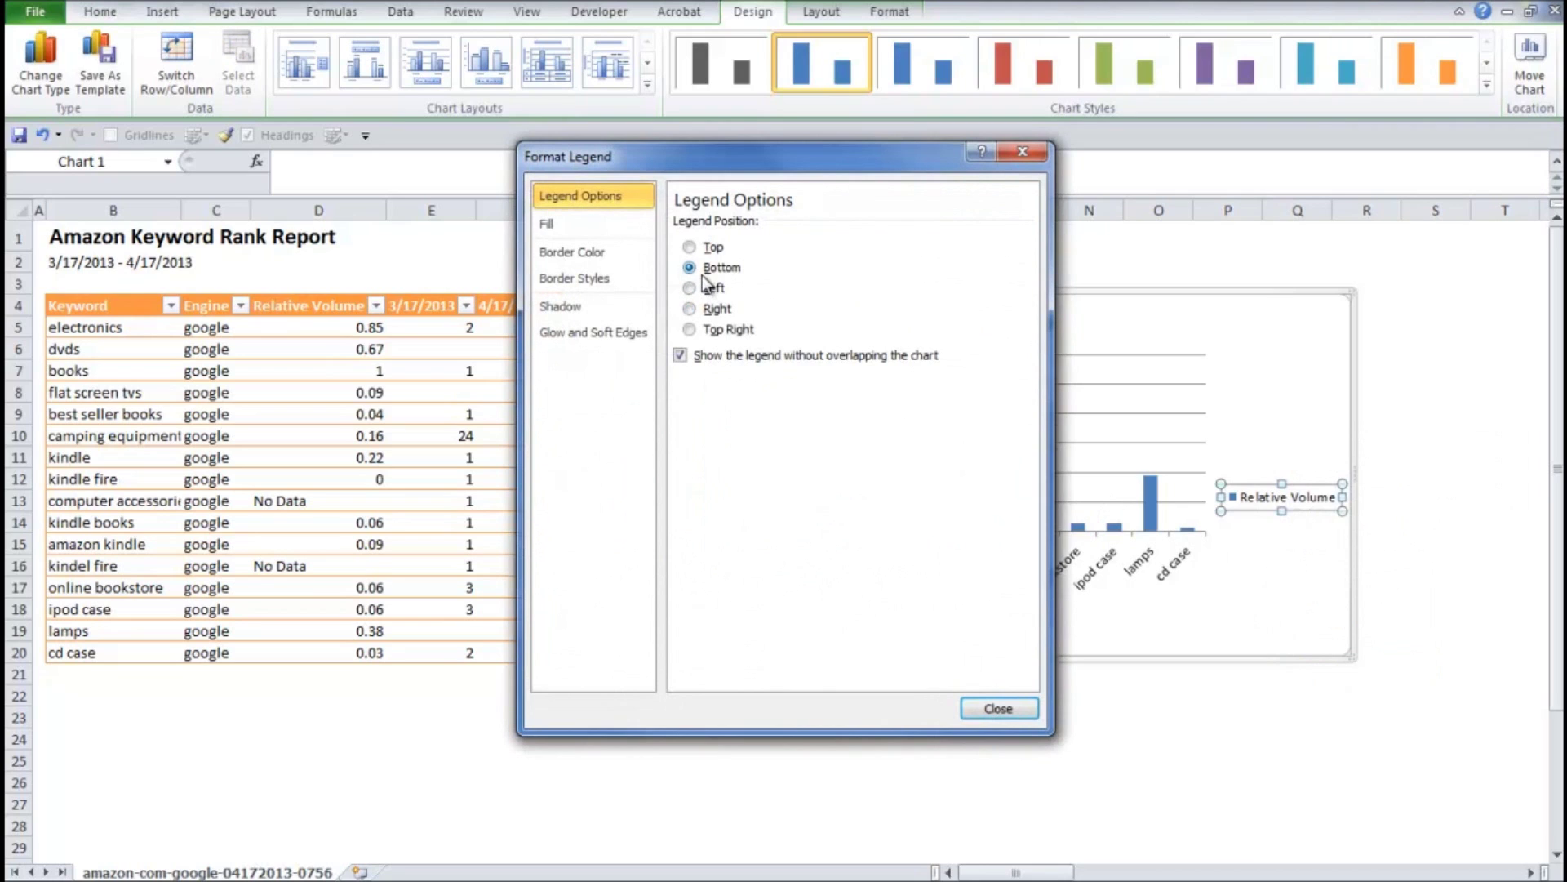
pyautogui.click(1009, 707)
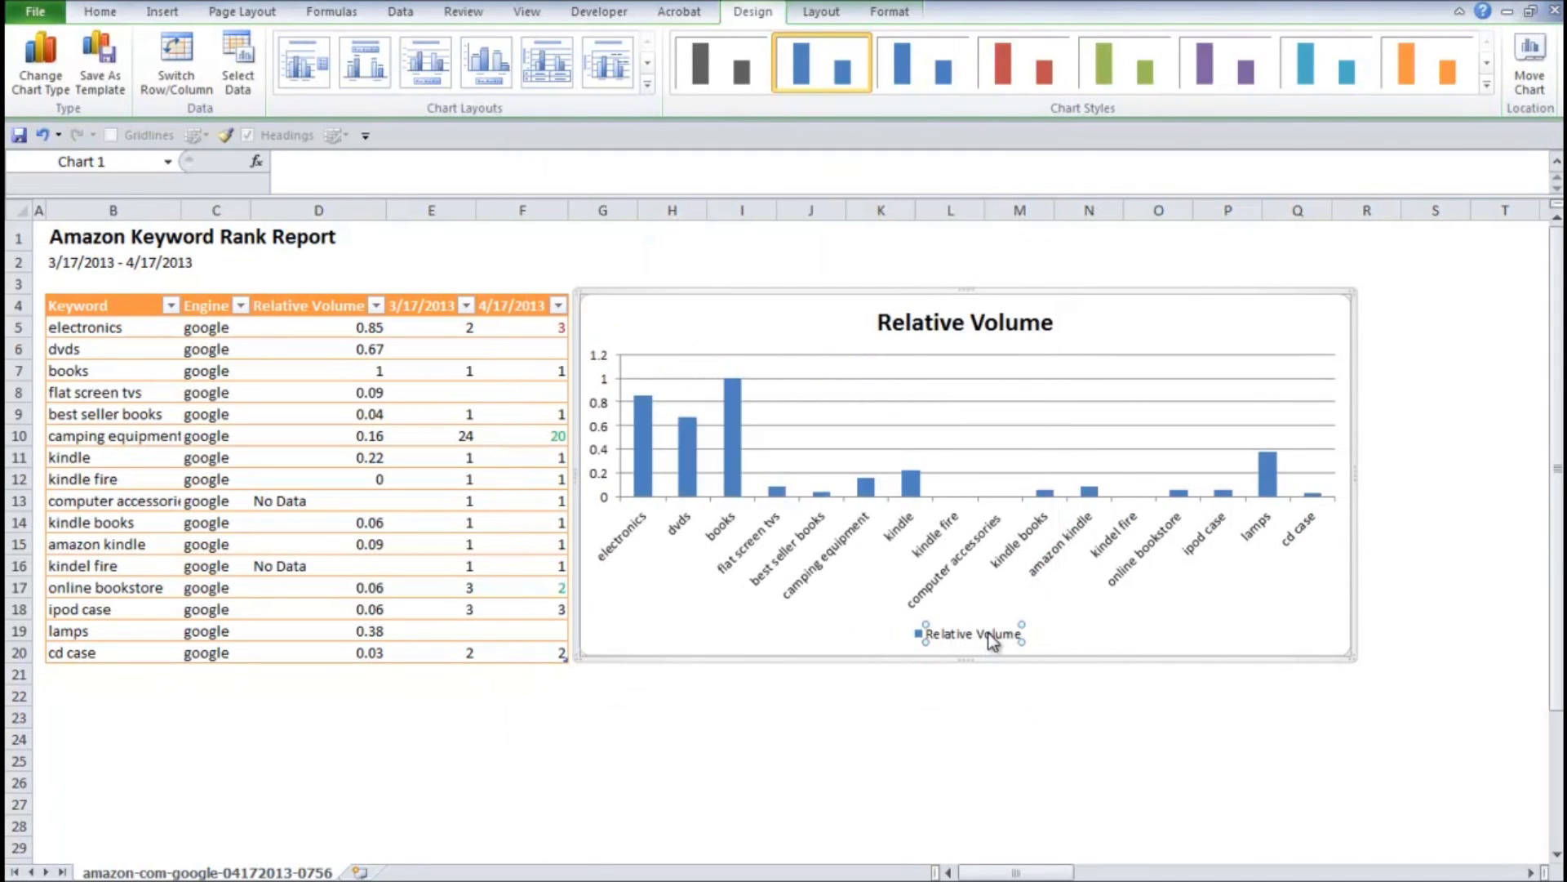
# Delete the chart's legend and stretch the chart's lower edge slightly so it is a little taller.
pyautogui.press('Delete')
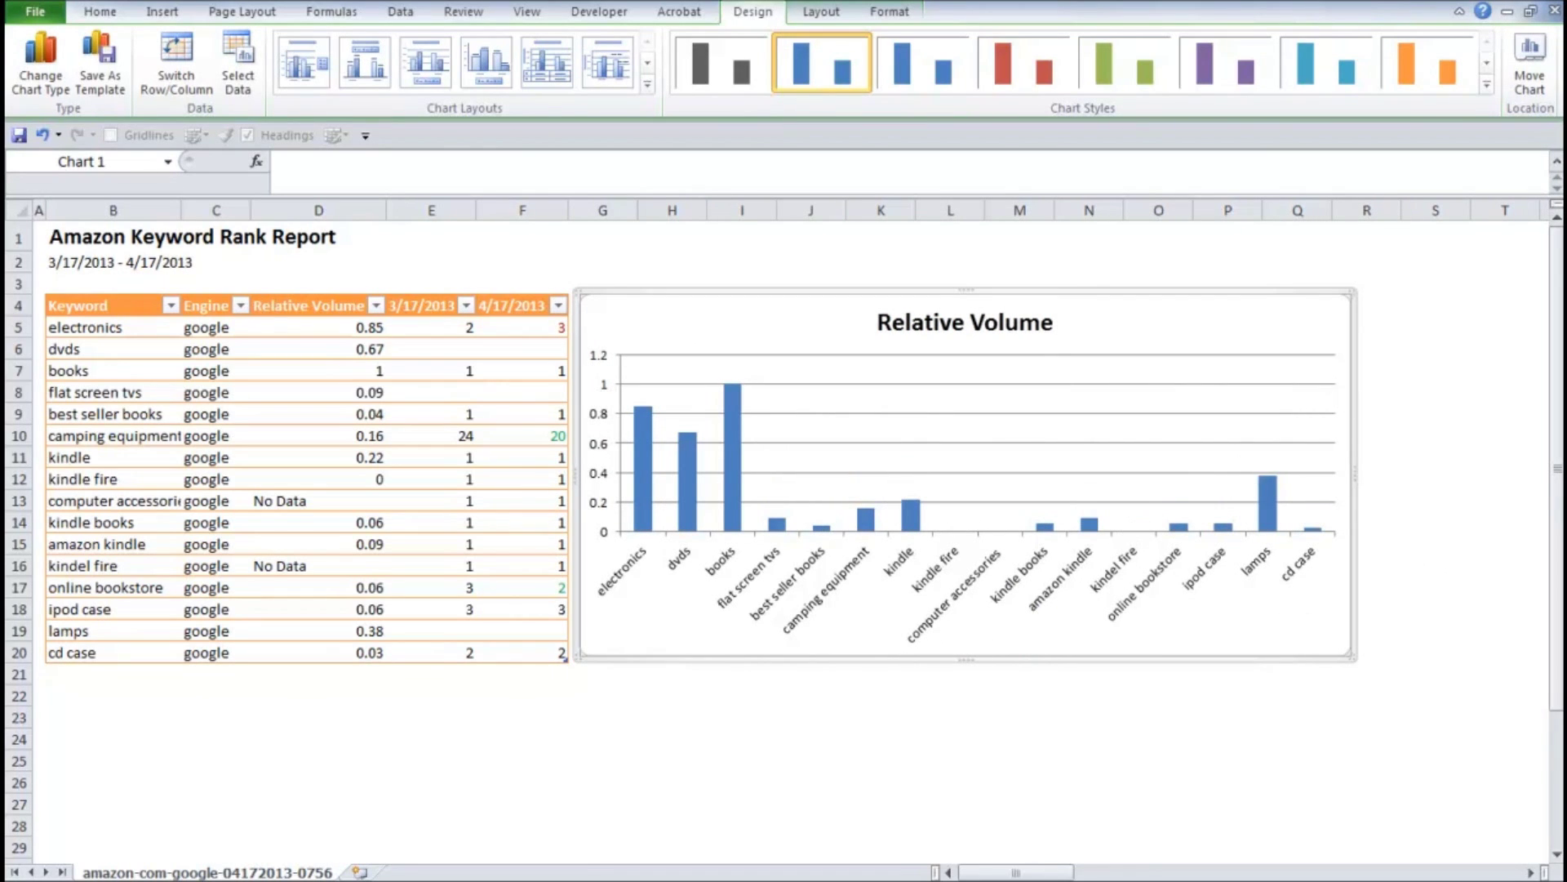
pyautogui.press('Escape')
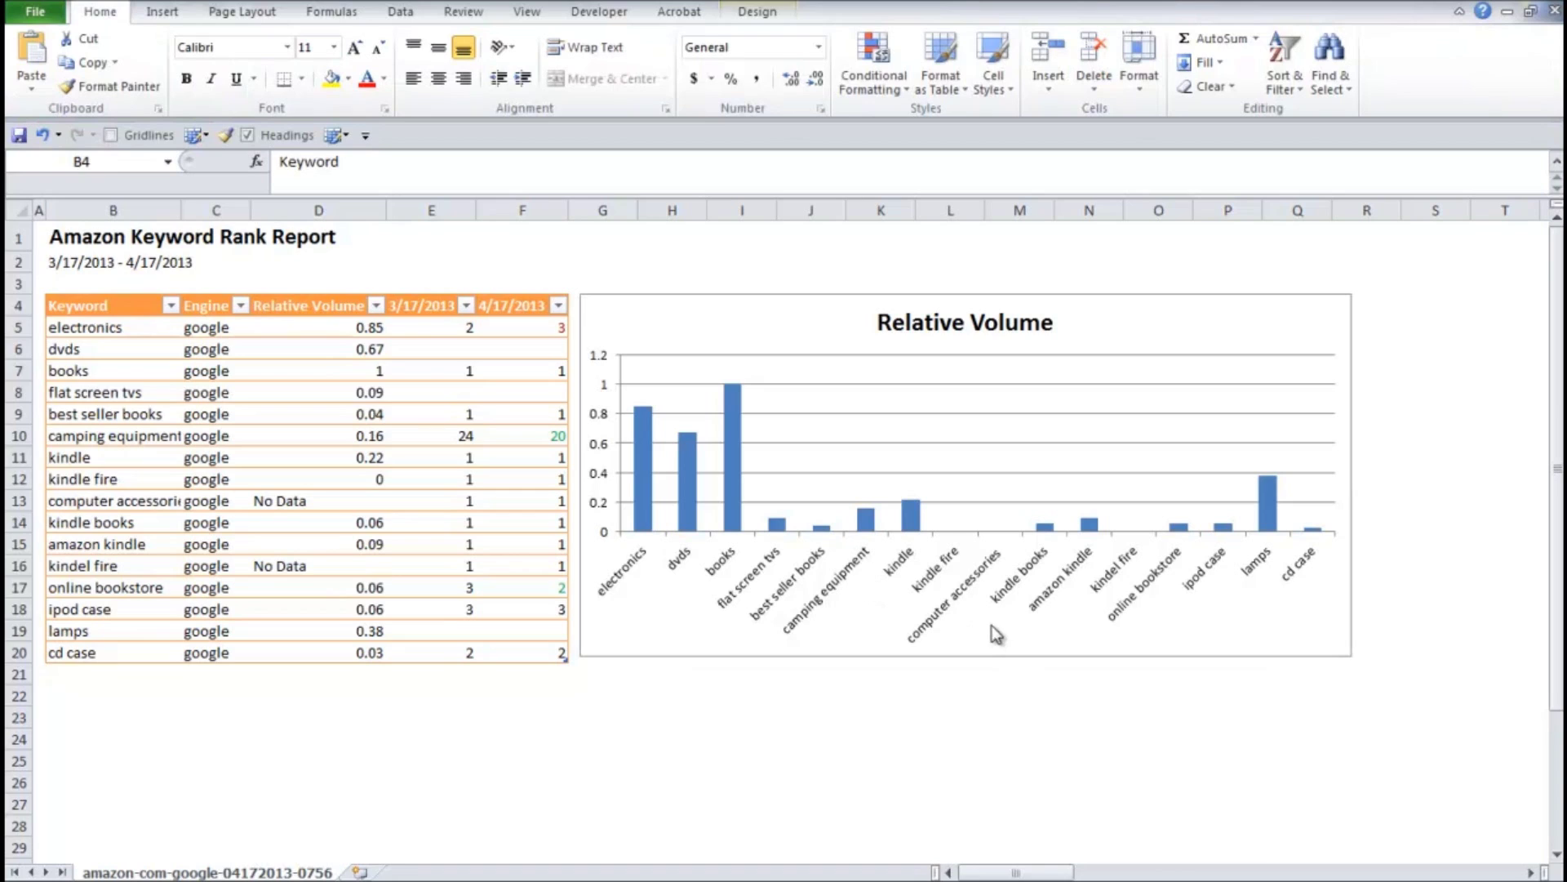
pyautogui.click(980, 654)
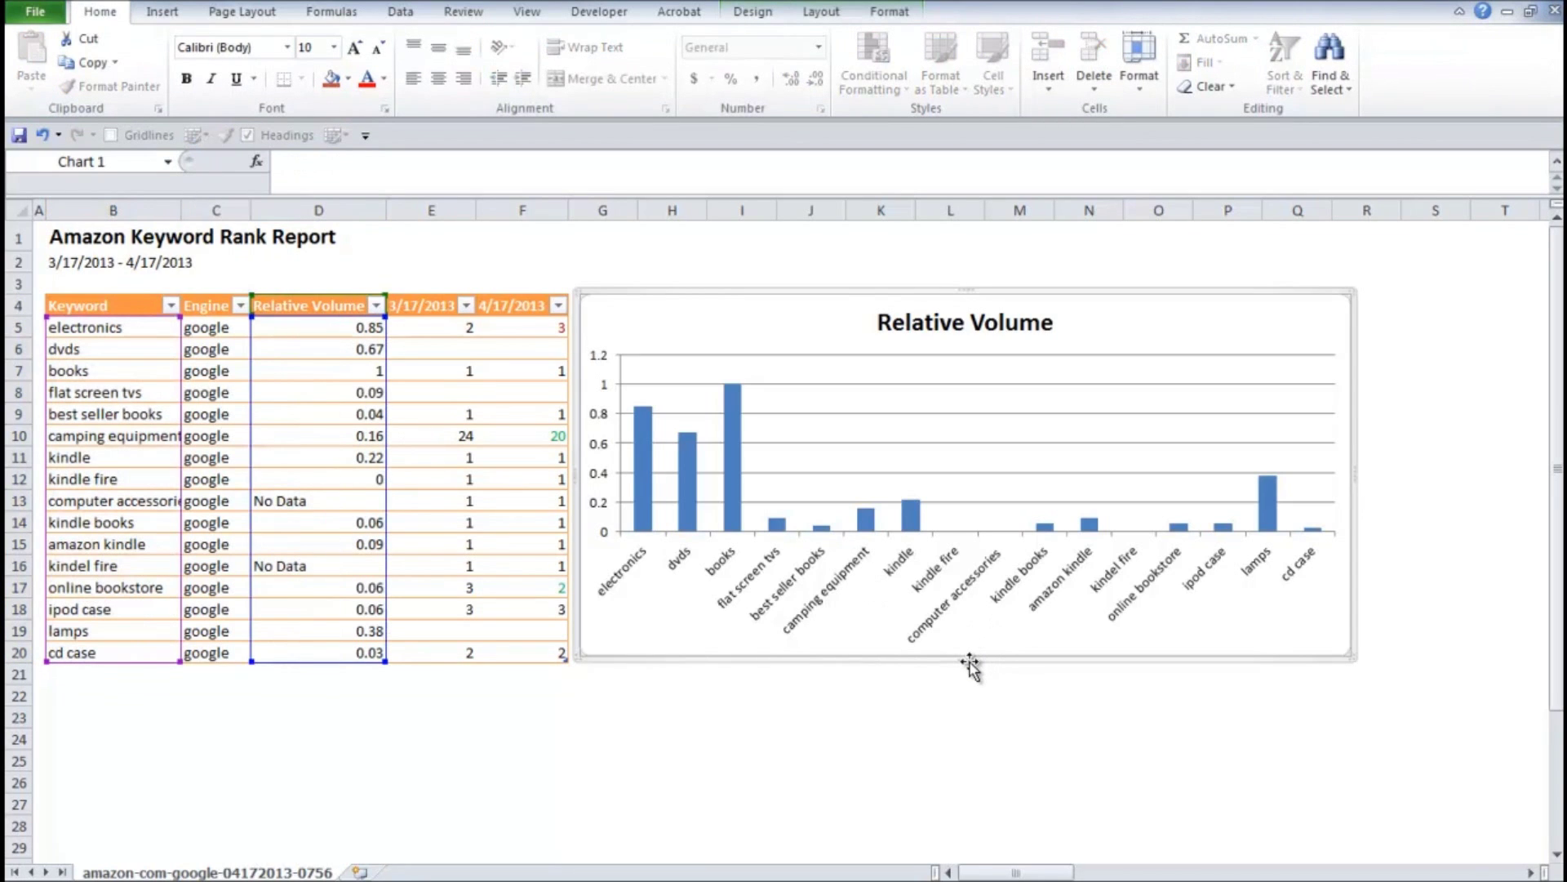
pyautogui.moveTo(972, 655); pyautogui.dragTo(971, 665)
pyautogui.click(947, 716)
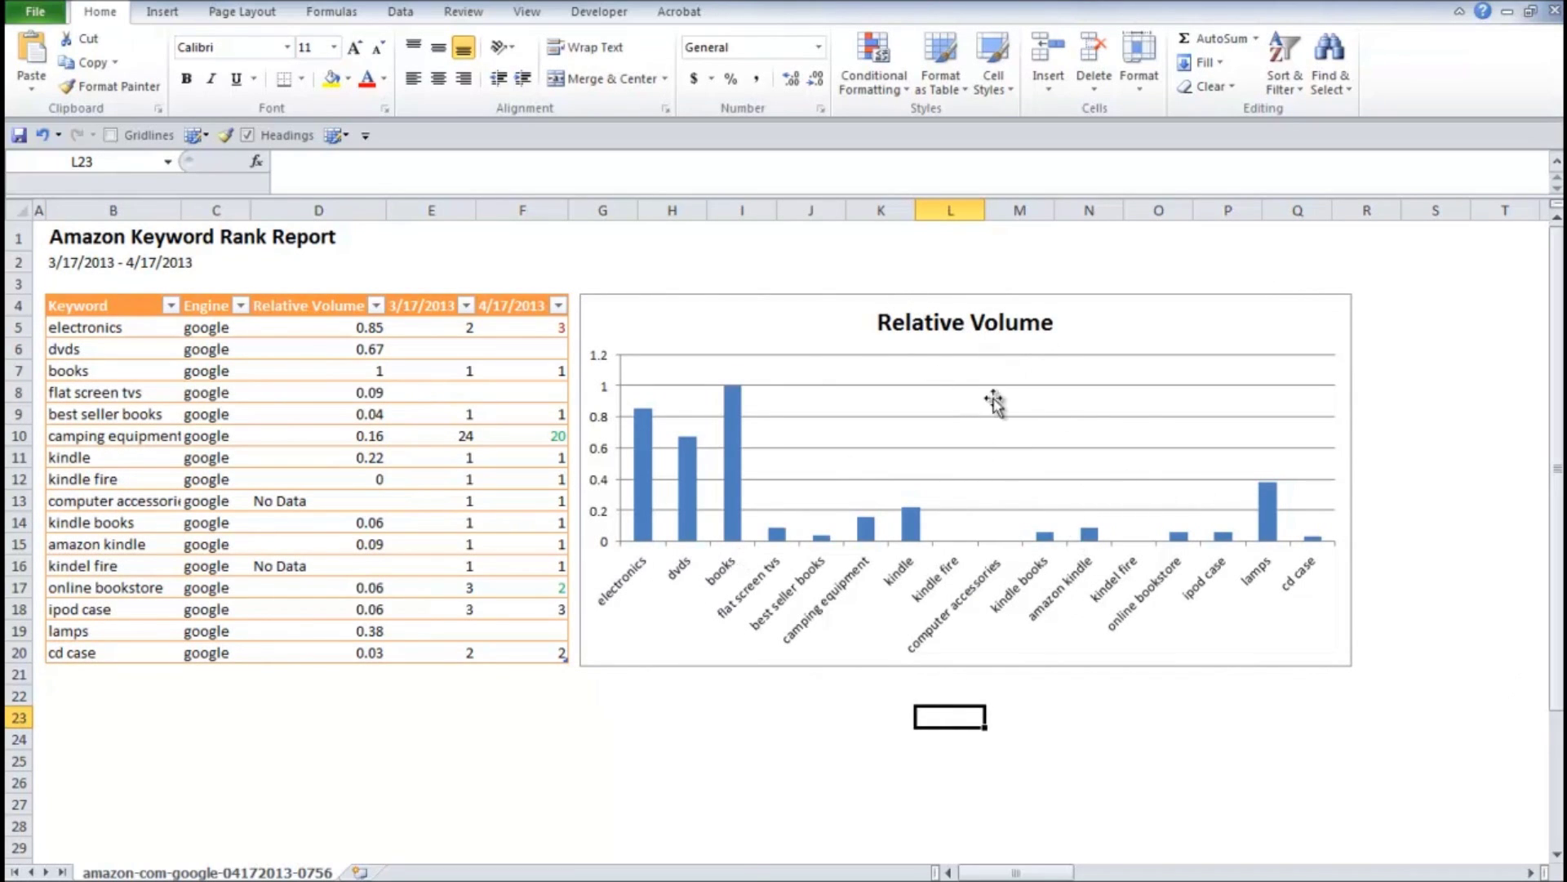
# Apply the orange column chart style to the Relative Volume chart.
pyautogui.click(1037, 433)
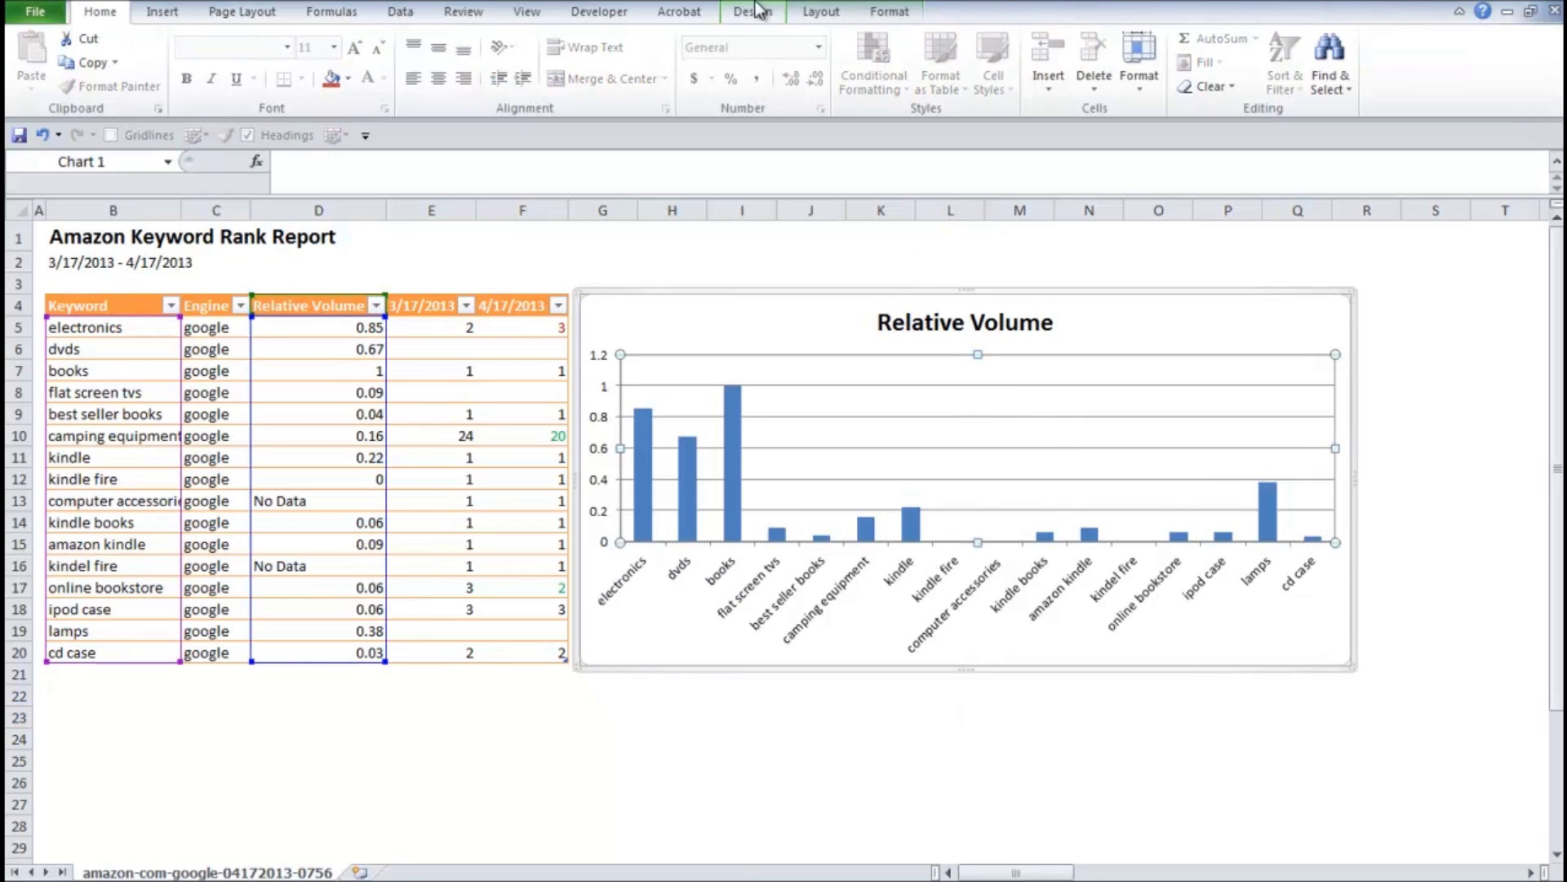
pyautogui.click(755, 11)
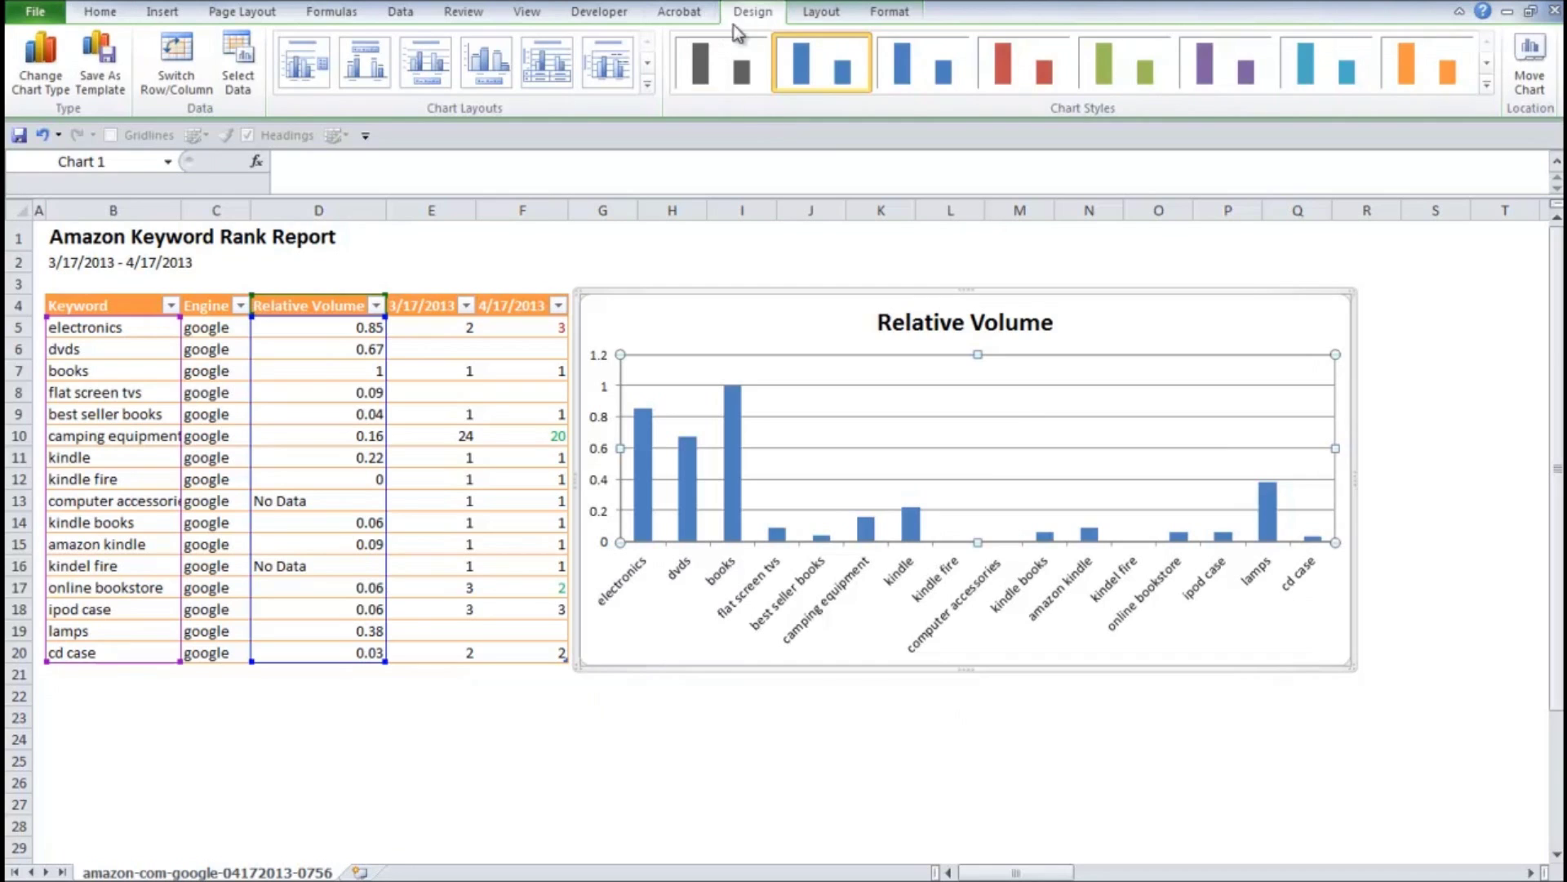
pyautogui.click(1490, 459)
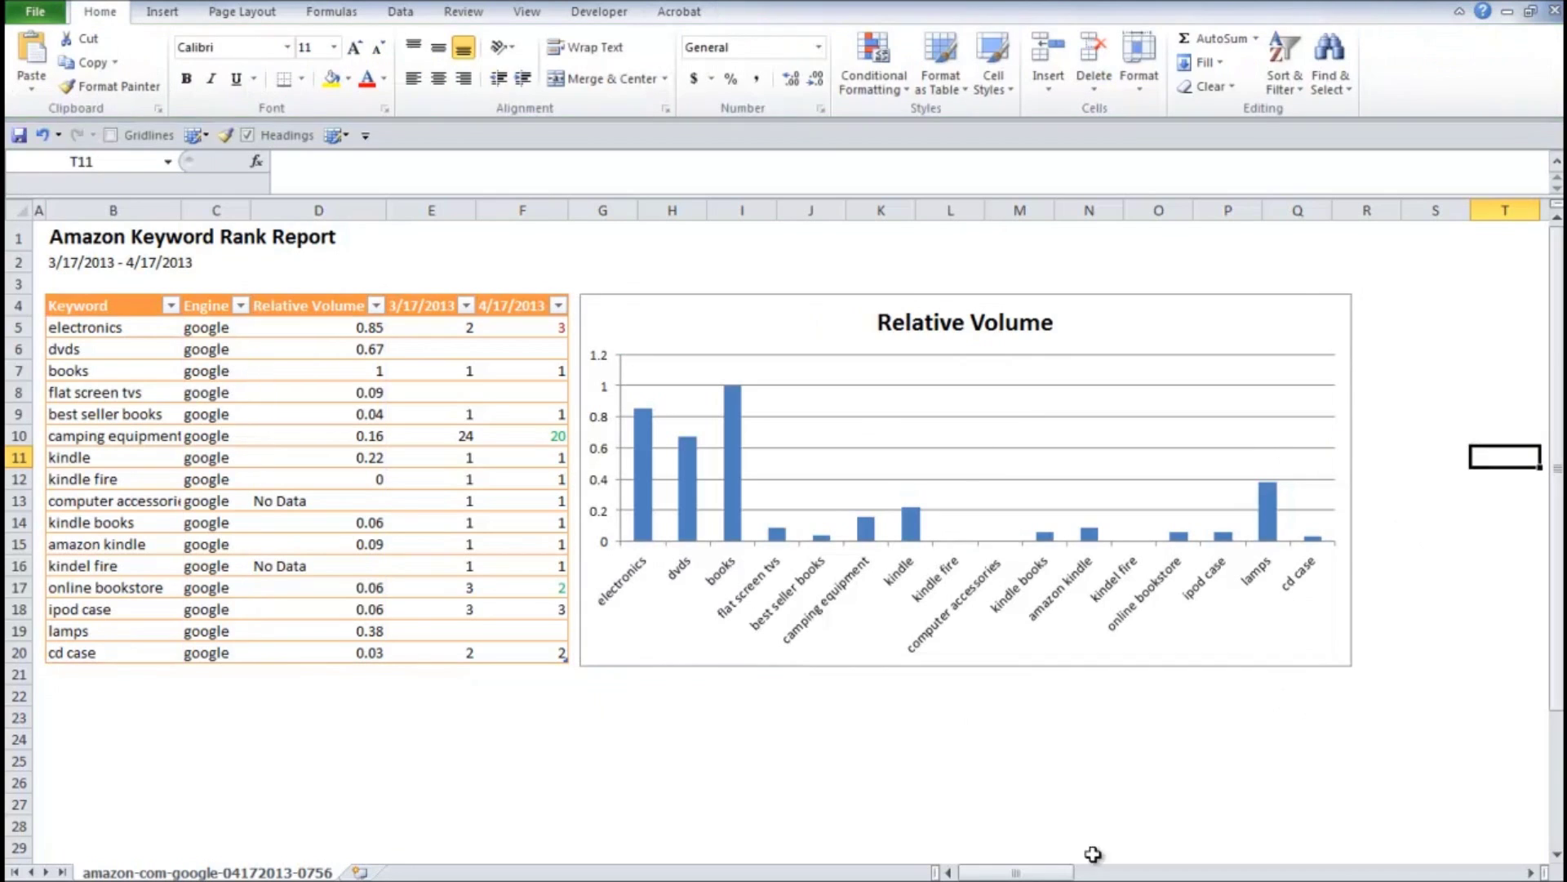
pyautogui.click(872, 614)
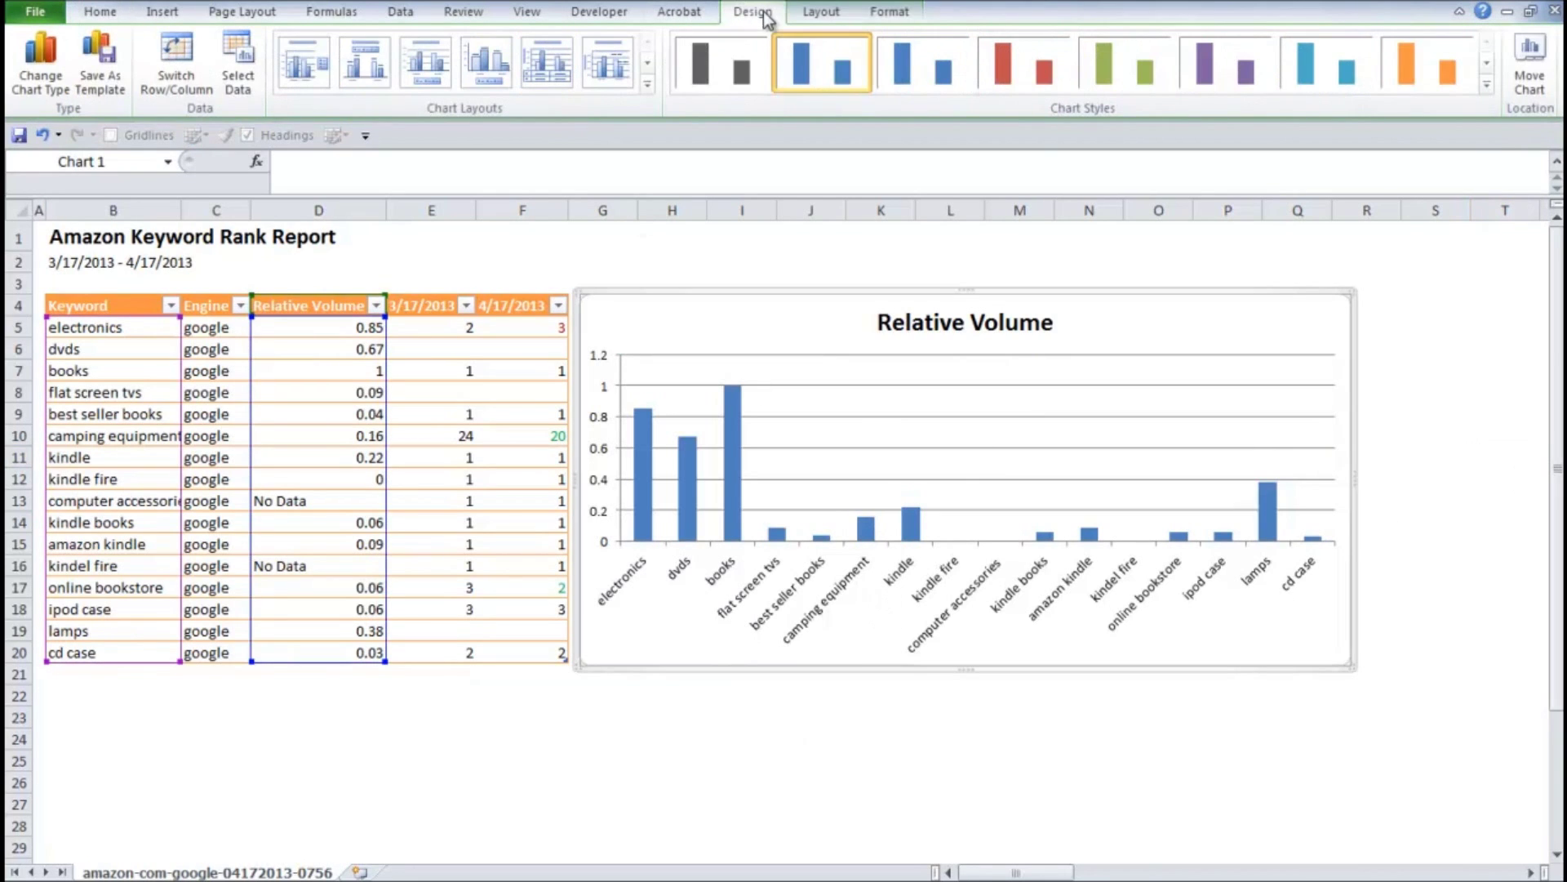
pyautogui.click(1419, 61)
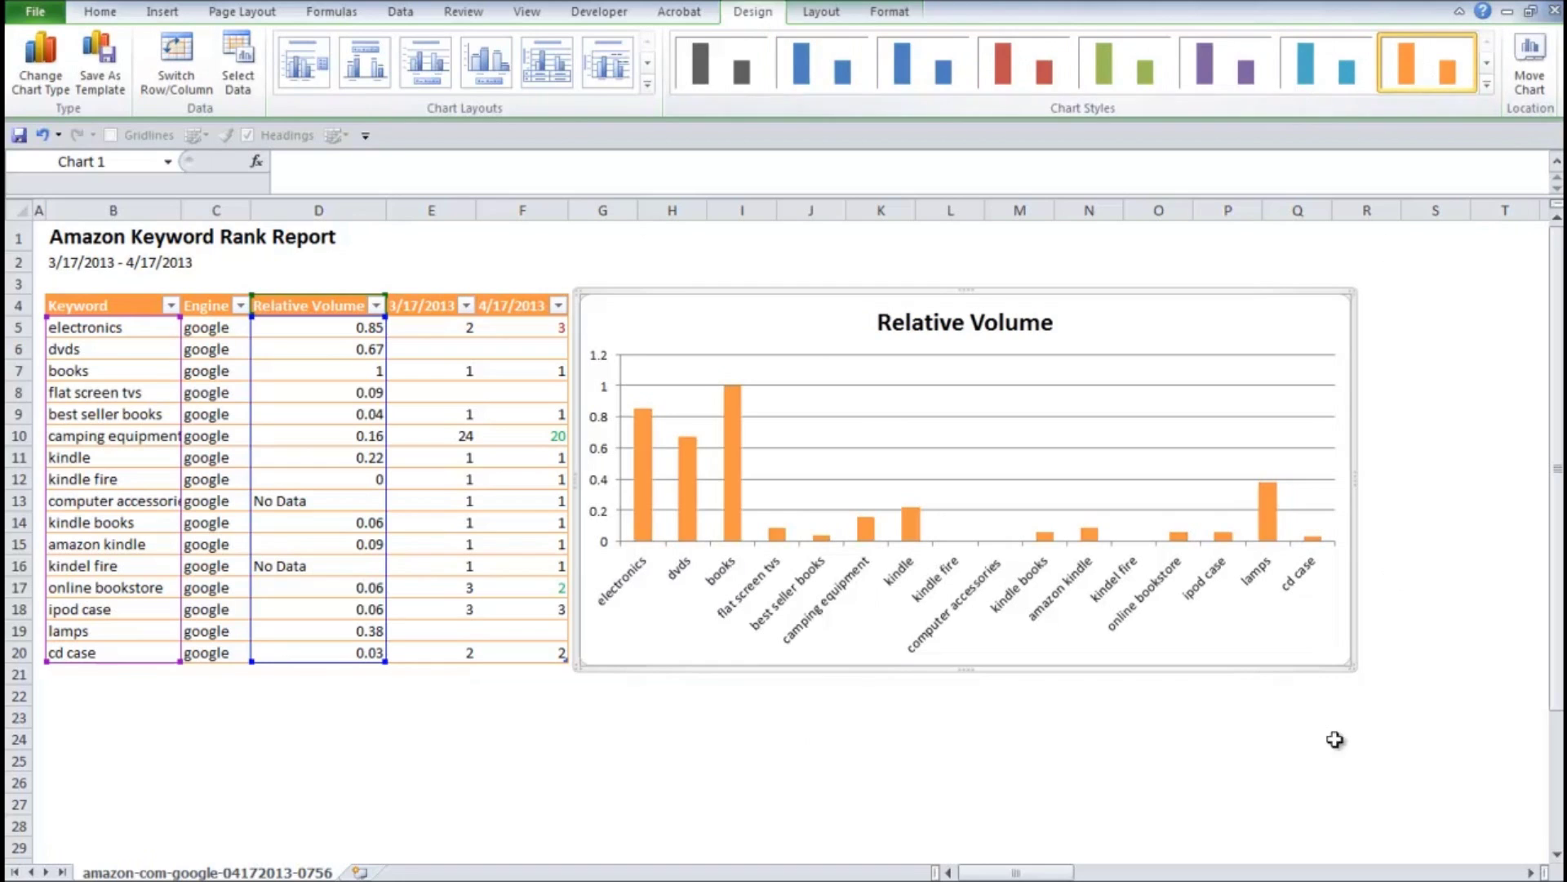
pyautogui.click(1335, 747)
pyautogui.click(115, 694)
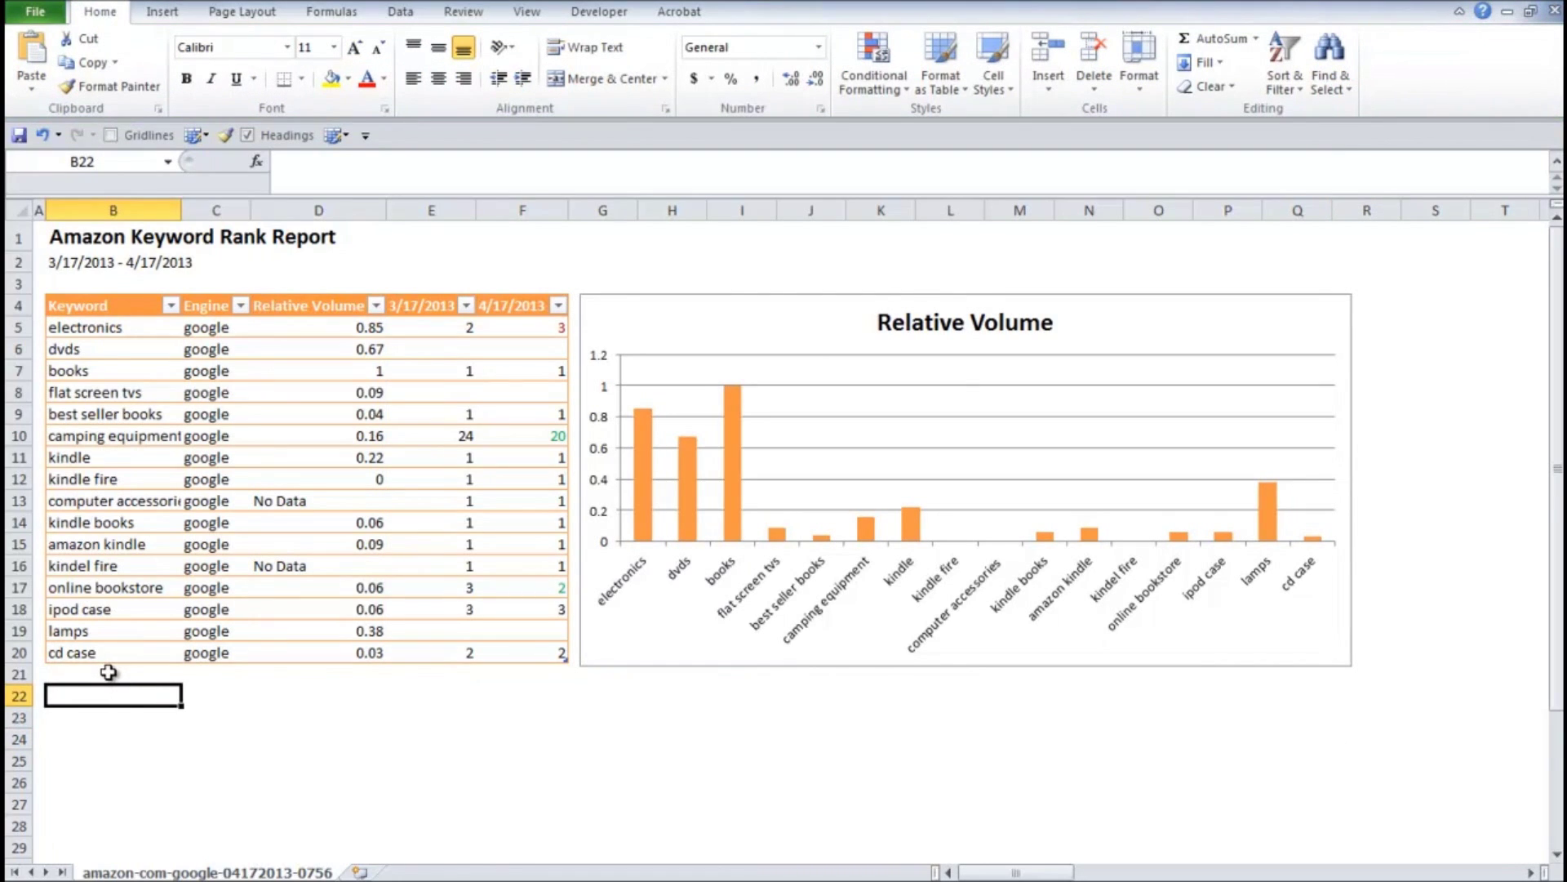
# Insert a 2-D line chart with markers from the Keyword, 3/17/2013 and 4/17/2013 columns.
pyautogui.scroll(-2, 107, 672)
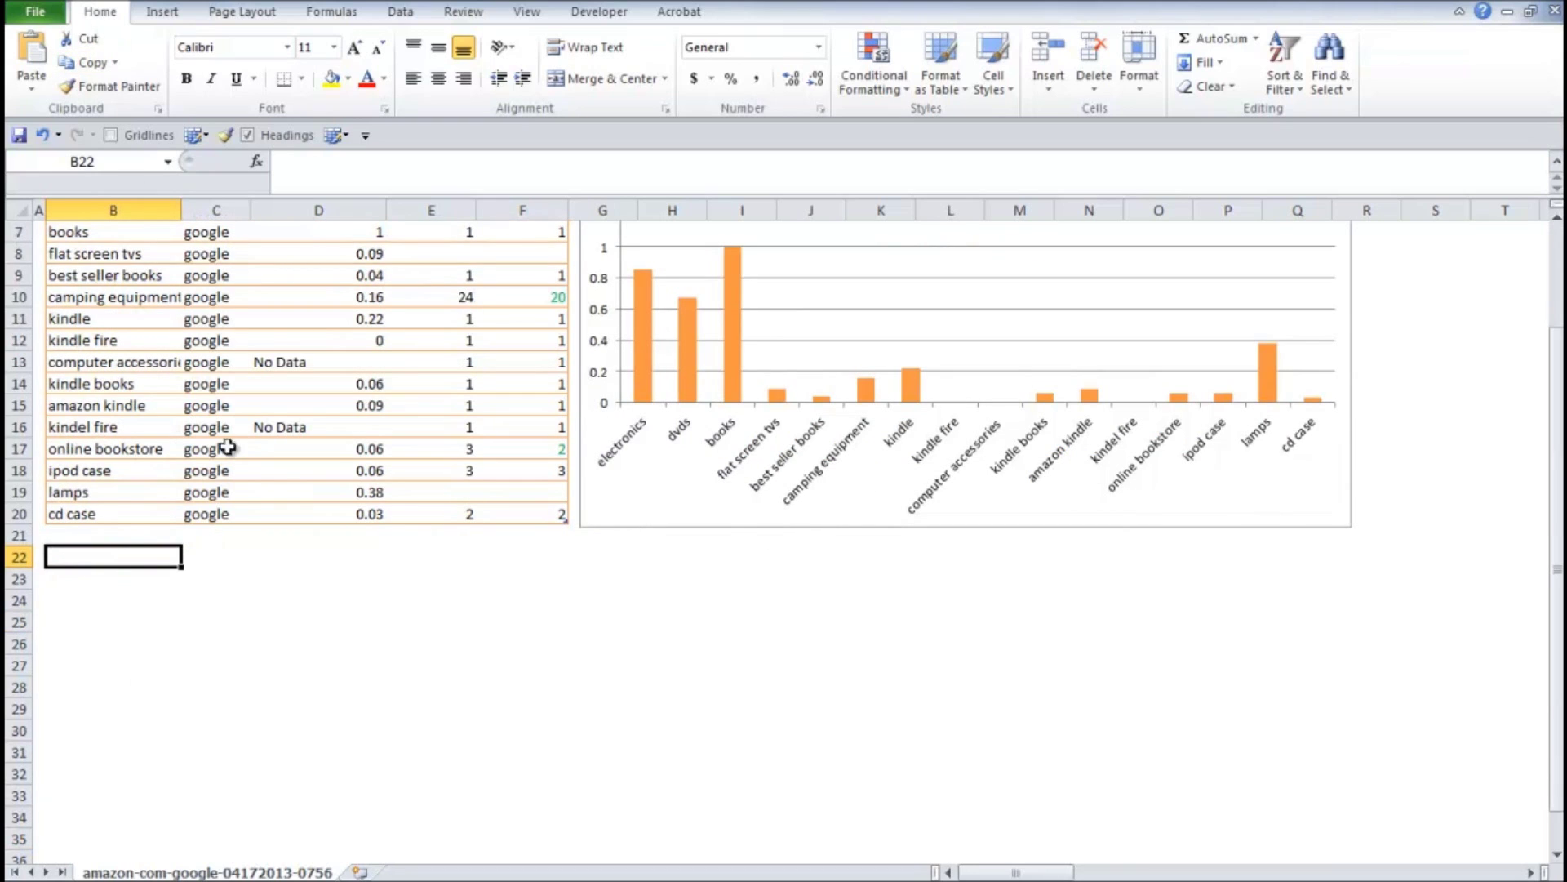
pyautogui.scroll(2, 322, 412)
pyautogui.moveTo(425, 298); pyautogui.dragTo(546, 651)
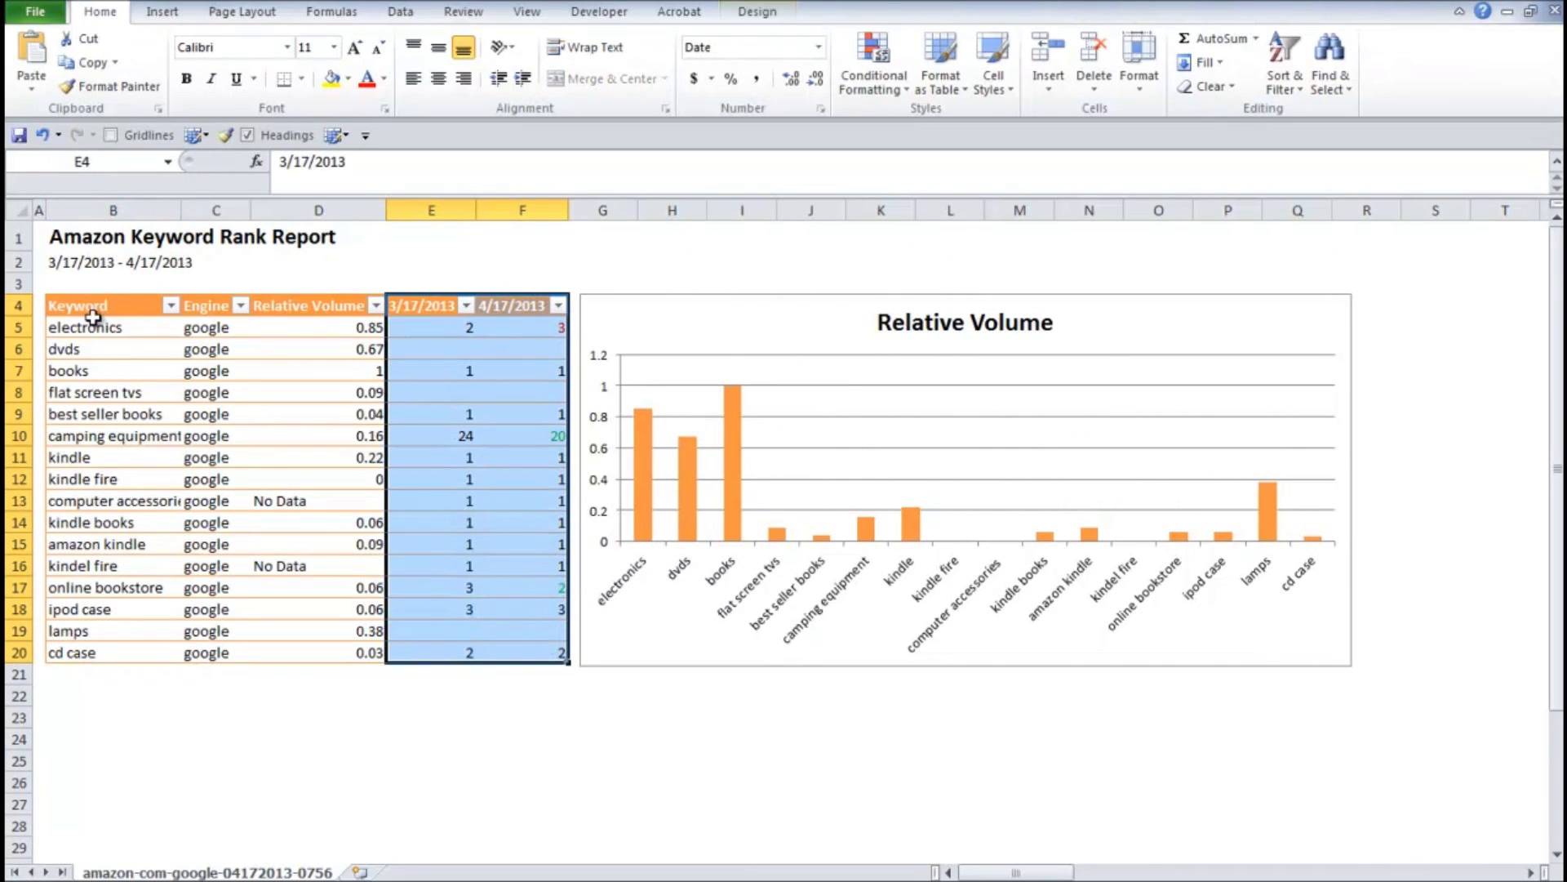
pyautogui.moveTo(94, 305); pyautogui.dragTo(107, 649)
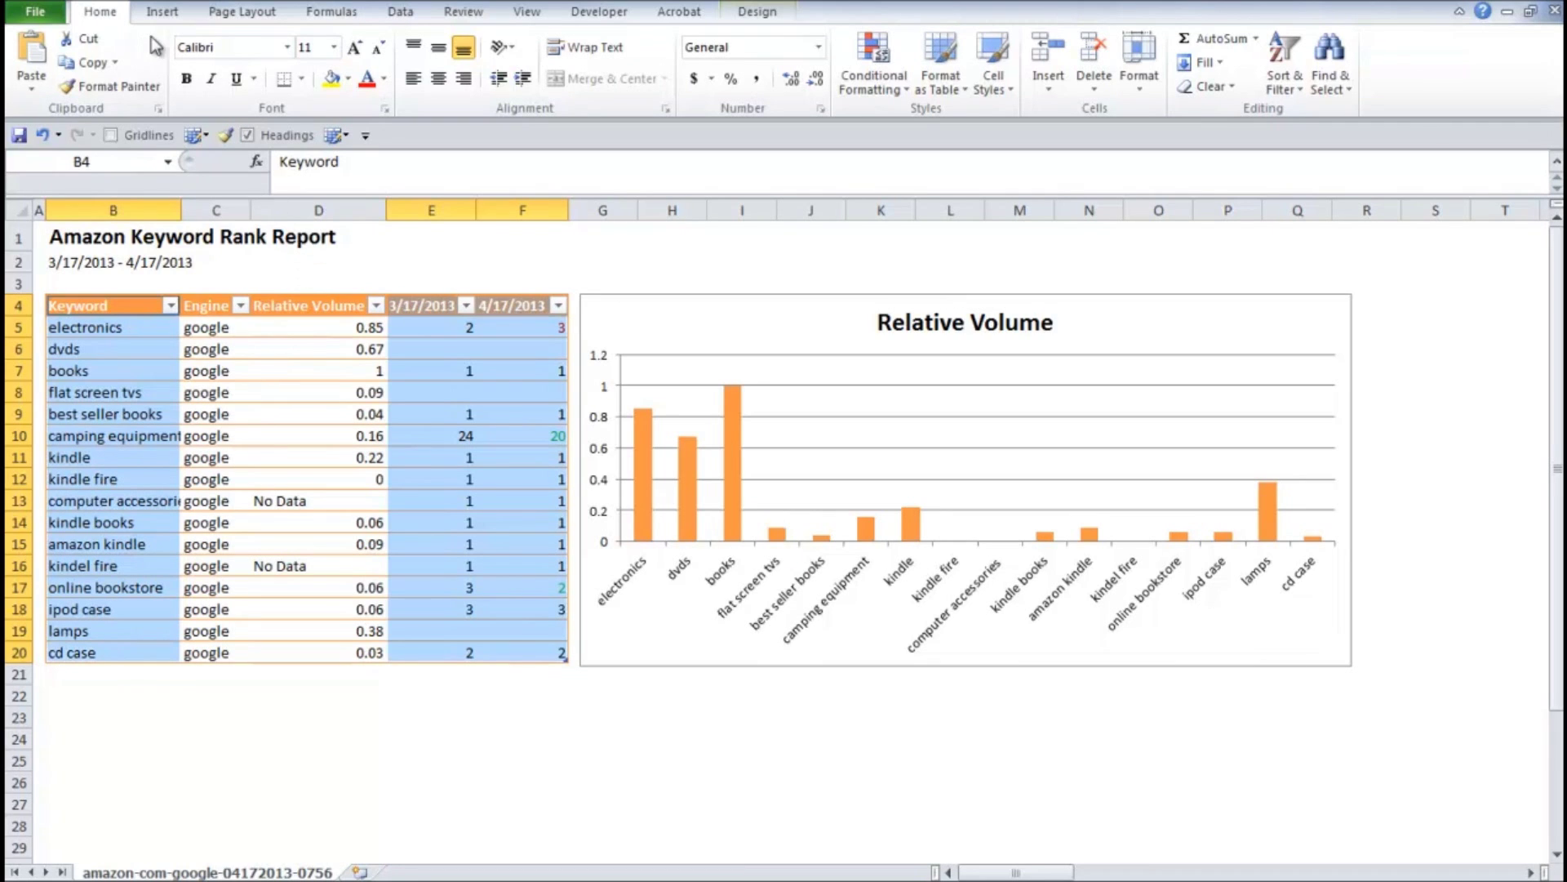
pyautogui.click(162, 12)
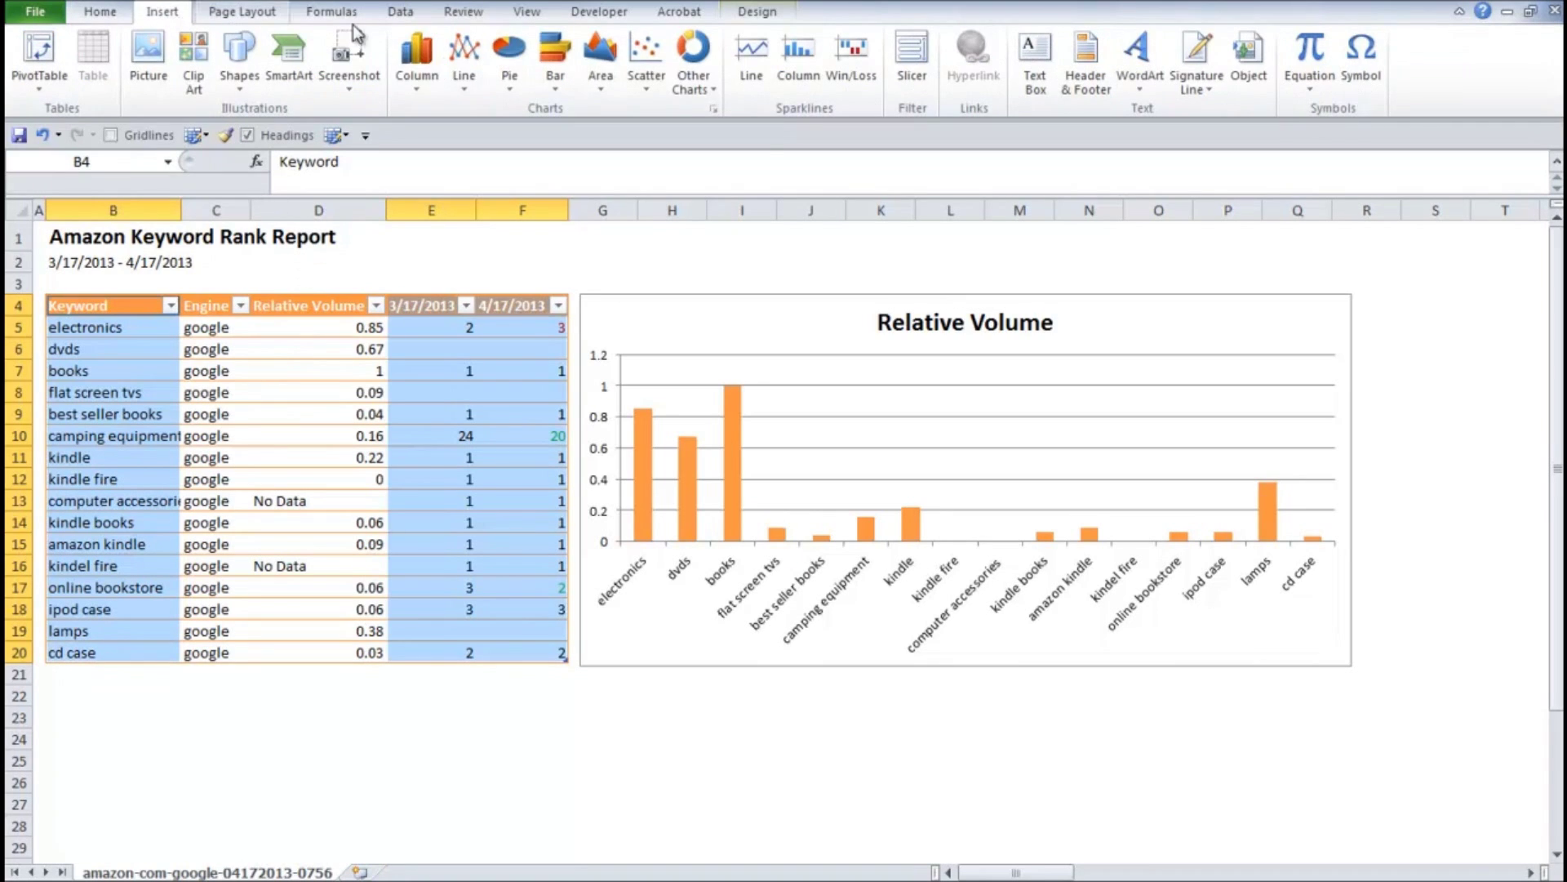
pyautogui.click(475, 88)
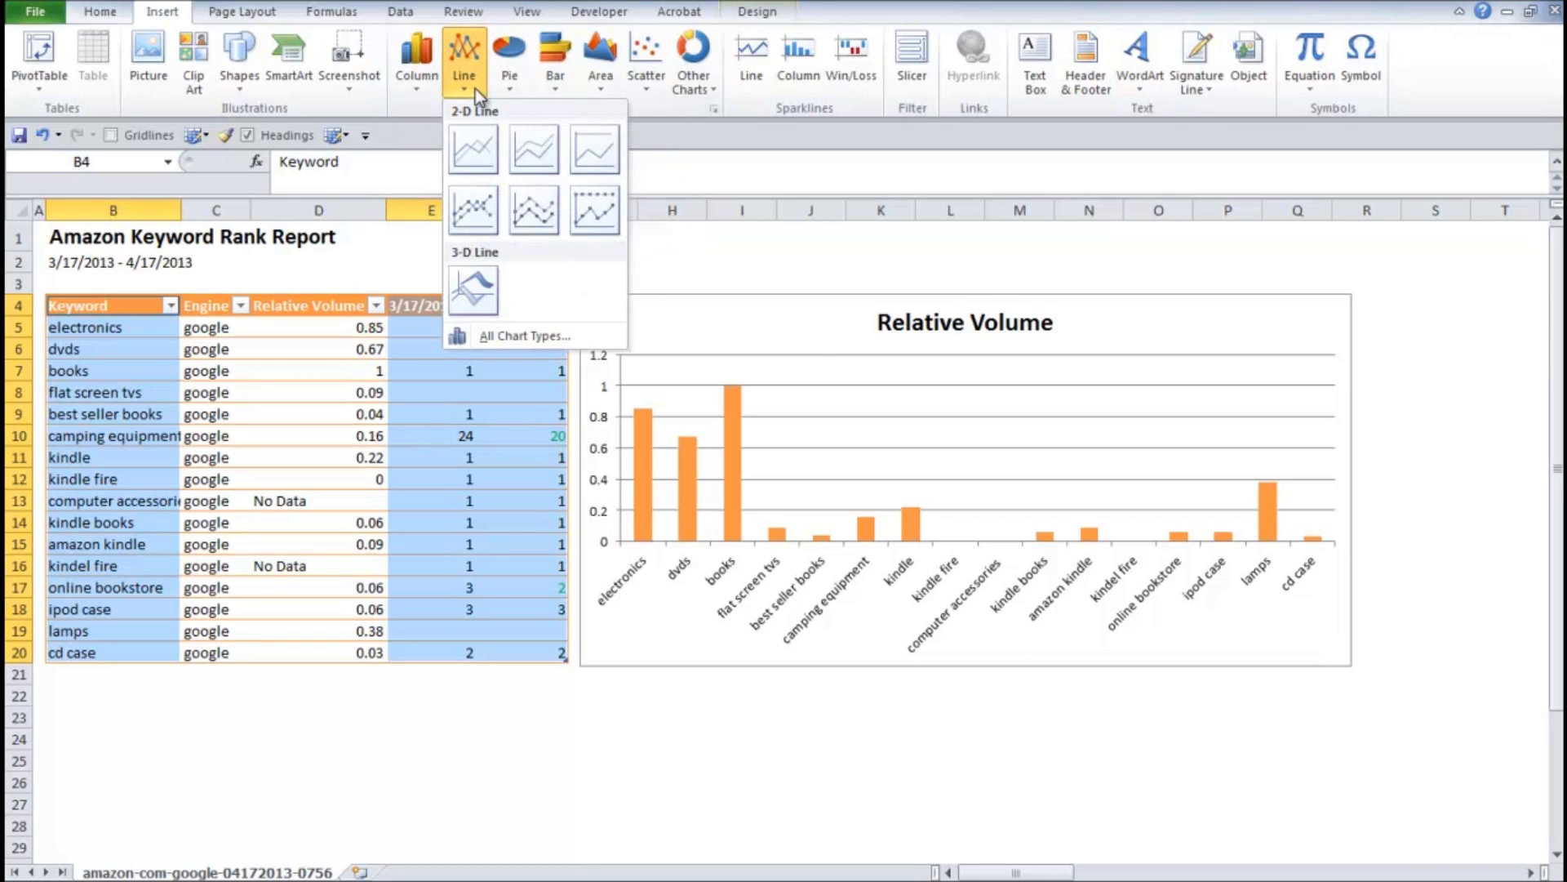
pyautogui.click(487, 219)
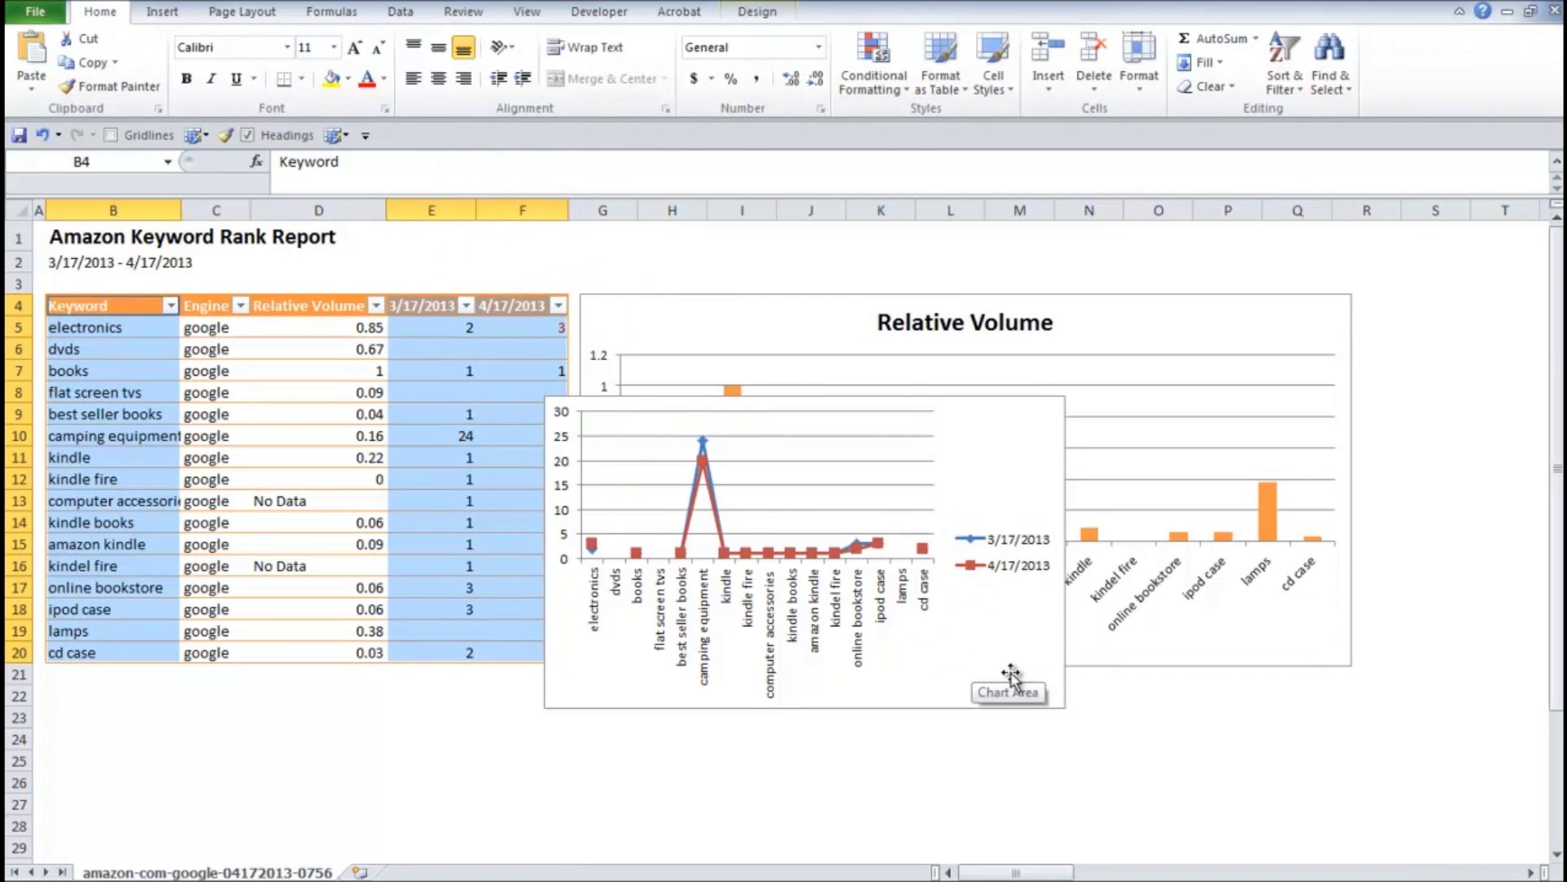
# Move the line chart below the table to start at row 22 and widen it to the right edge of the Relative Volume chart.
pyautogui.click(1031, 657)
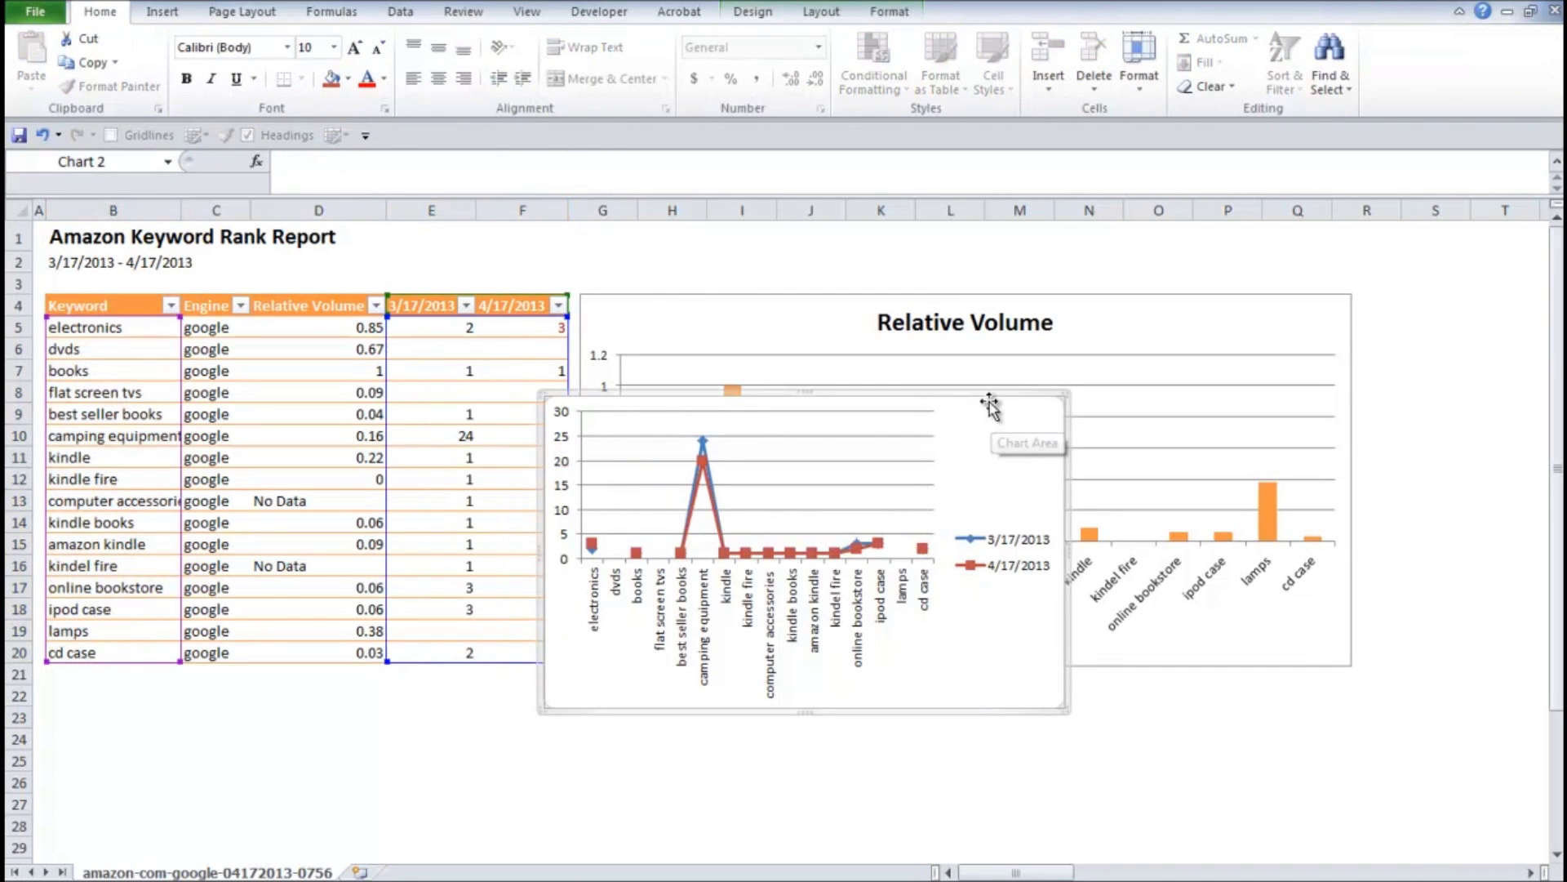
pyautogui.moveTo(987, 398); pyautogui.dragTo(1214, 727)
pyautogui.scroll(-2, 734, 756)
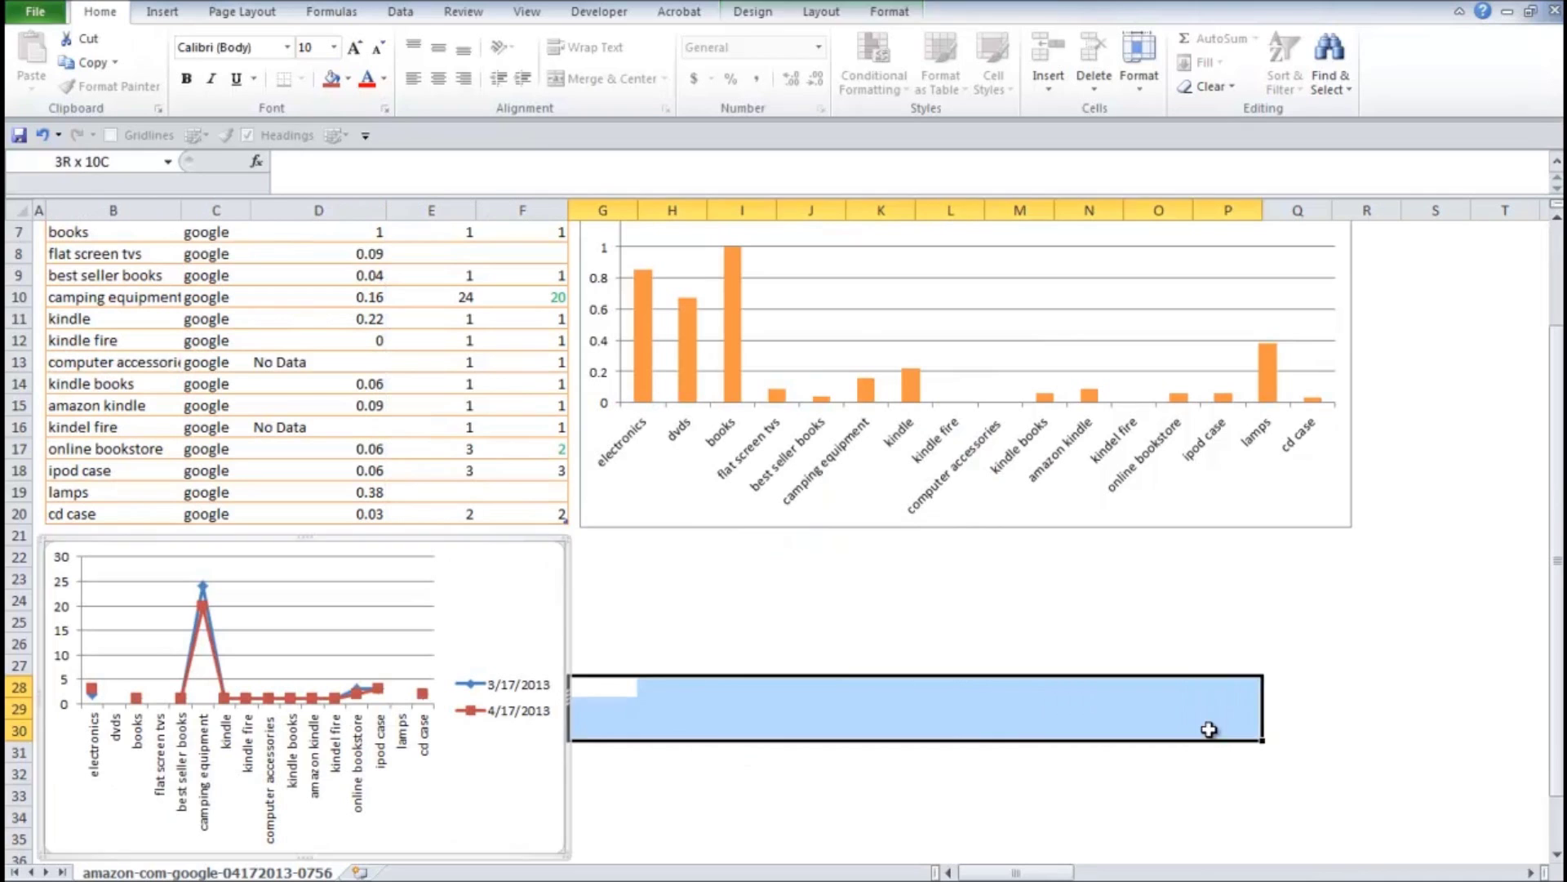
pyautogui.click(619, 644)
pyautogui.click(563, 708)
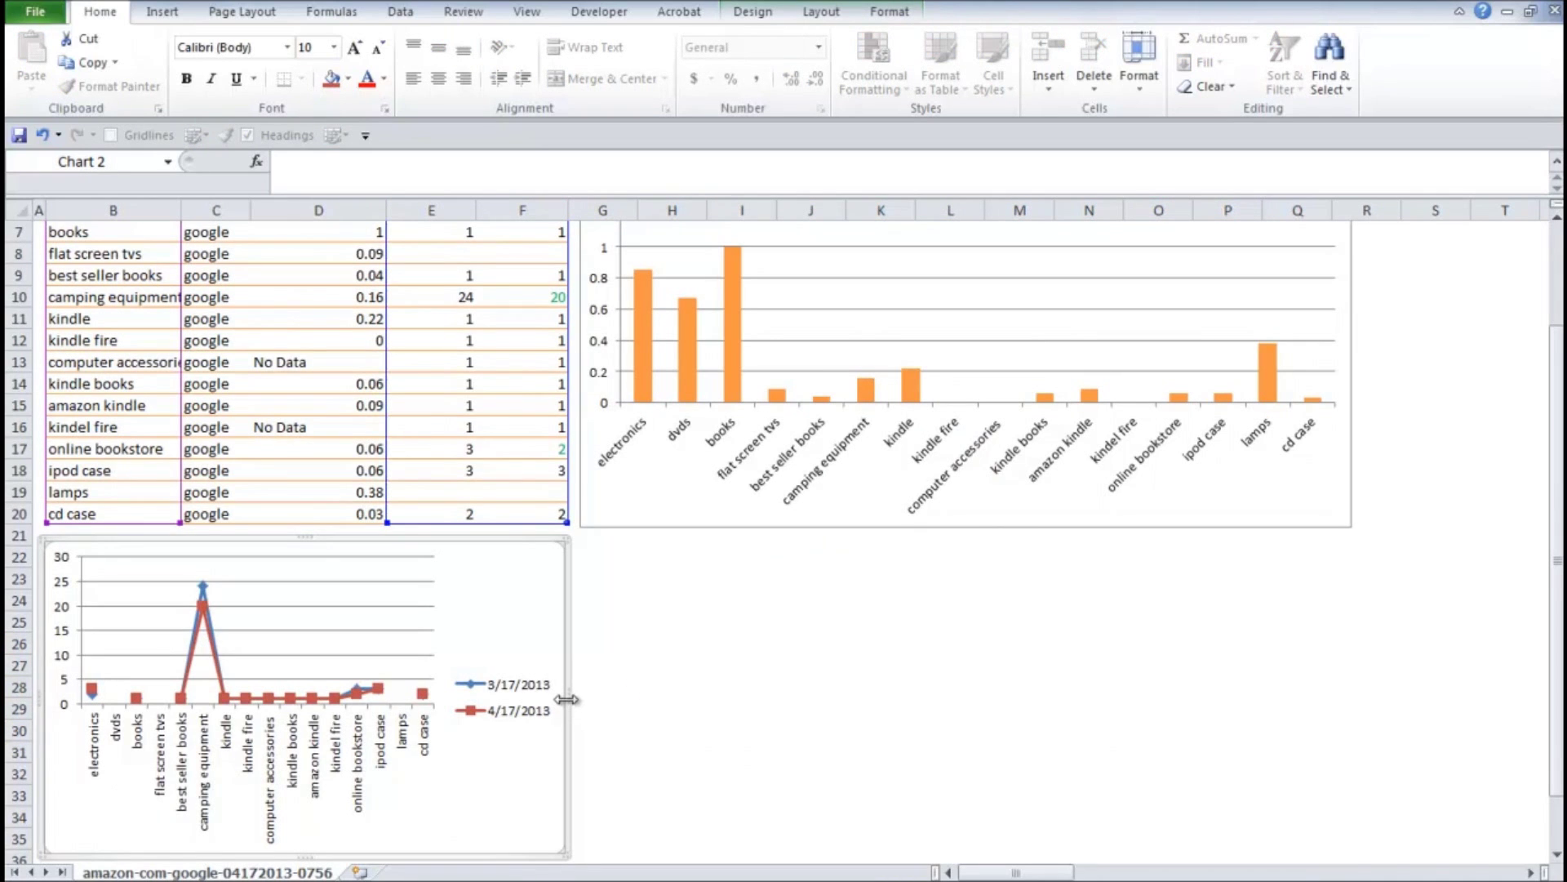
pyautogui.moveTo(565, 699); pyautogui.dragTo(1349, 777)
pyautogui.click(1349, 776)
pyautogui.scroll(-2, 1312, 798)
pyautogui.click(811, 773)
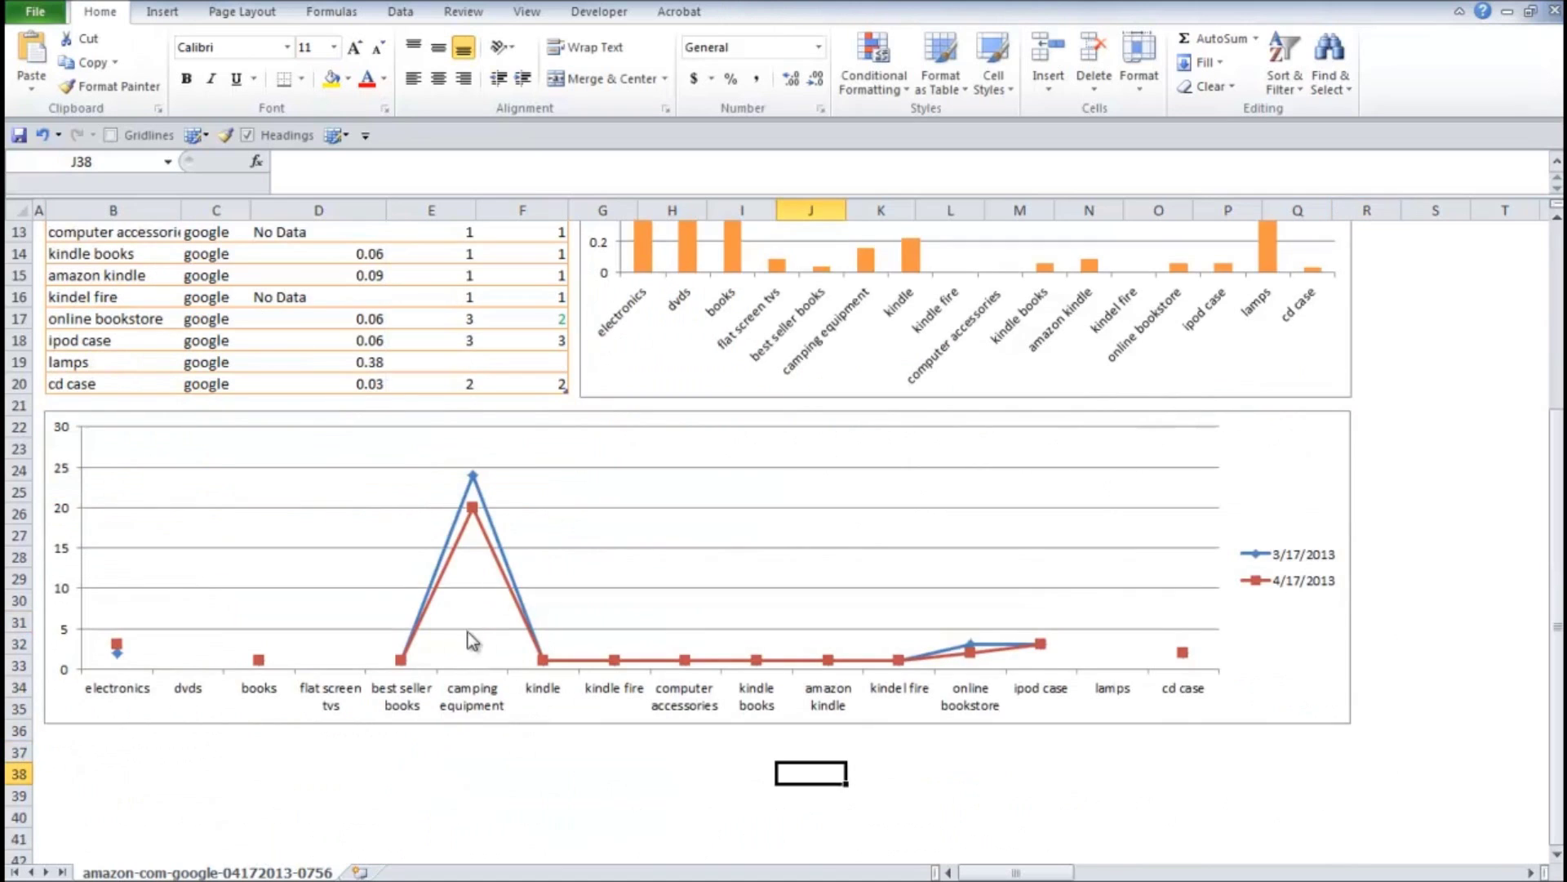
# Recolor the 4/17/2013 series in the line chart with an orange marker fill and an orange outline.
pyautogui.click(499, 563)
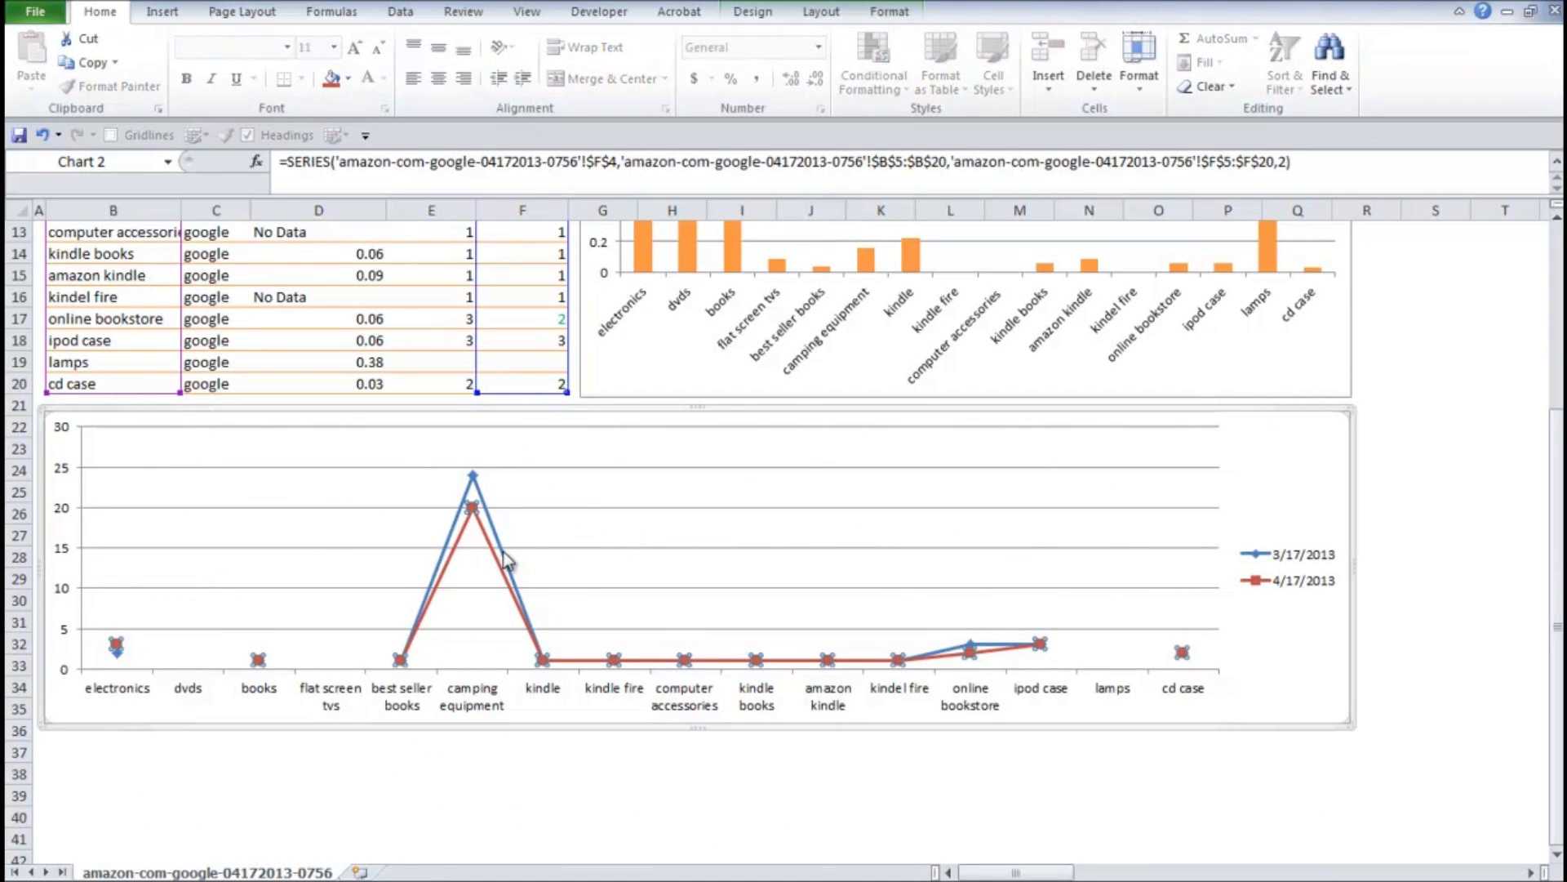
pyautogui.click(810, 773)
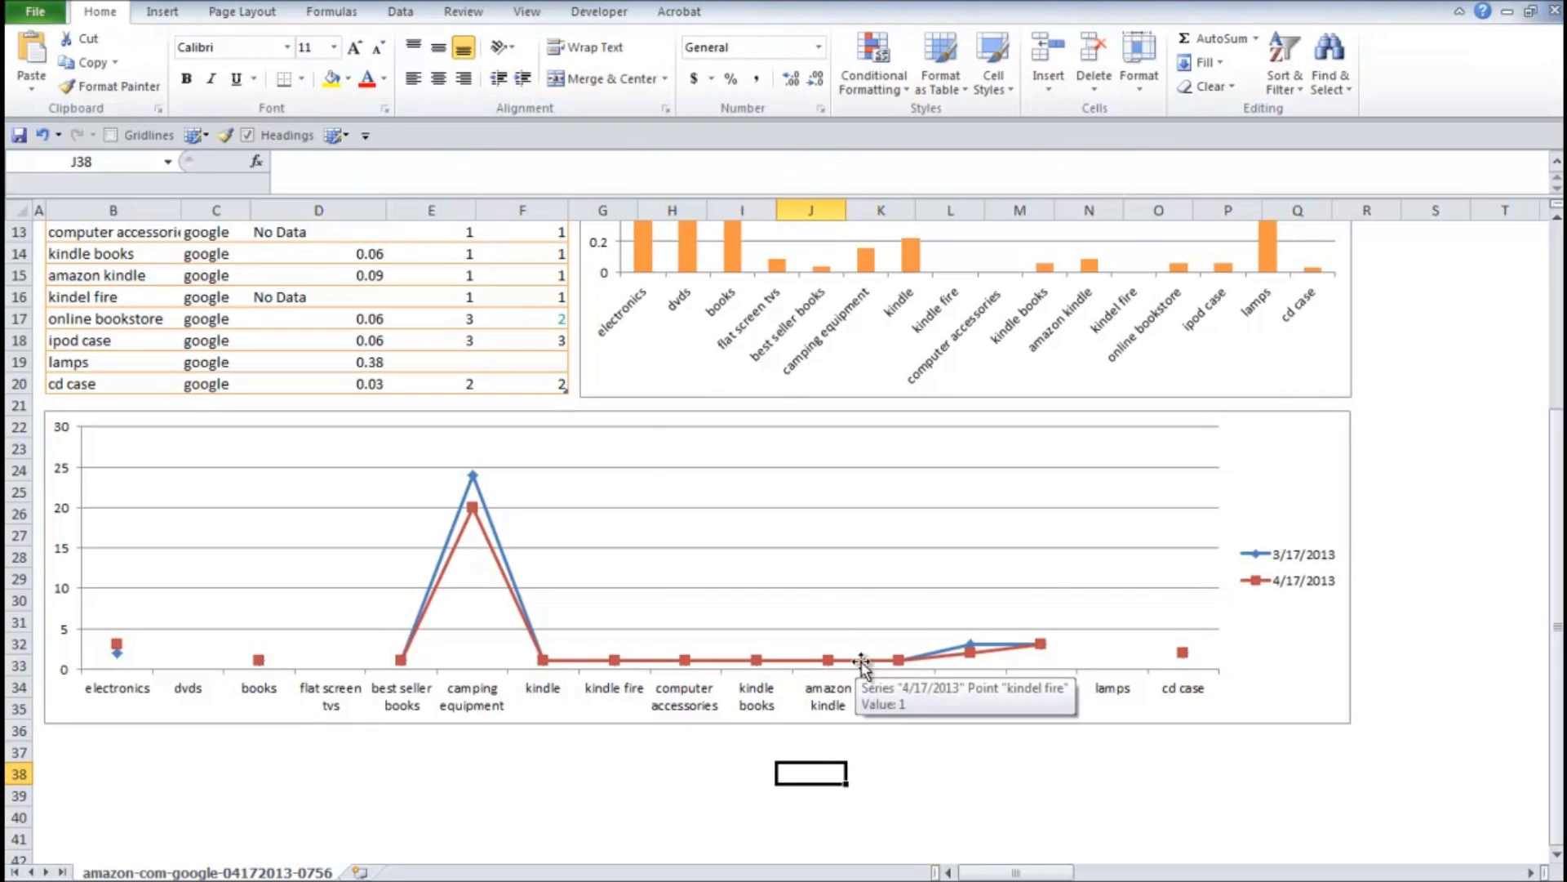
pyautogui.click(861, 660)
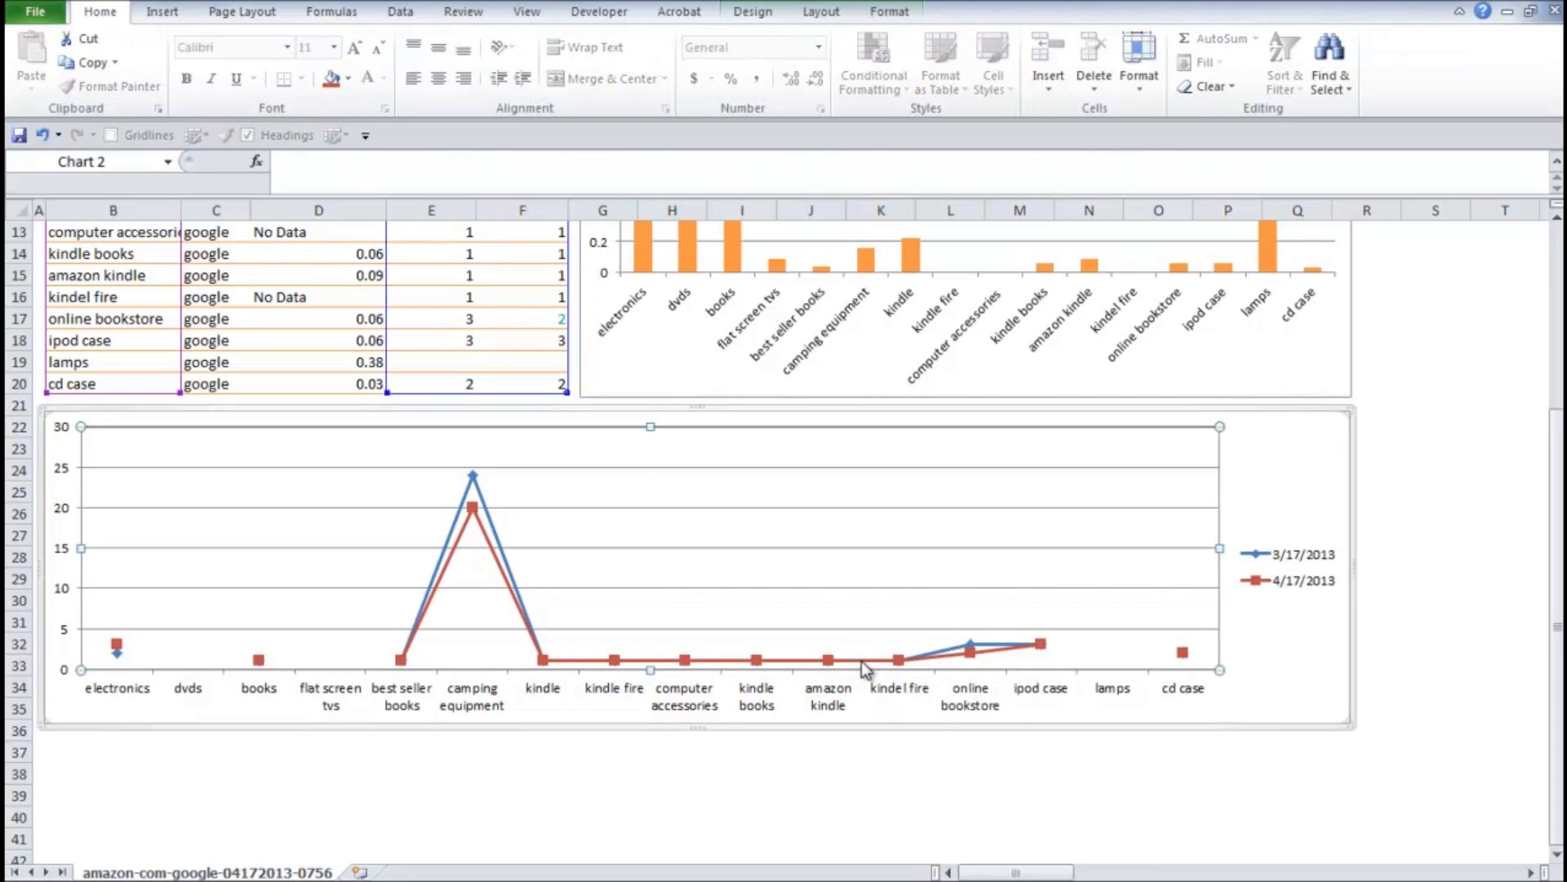
pyautogui.click(752, 11)
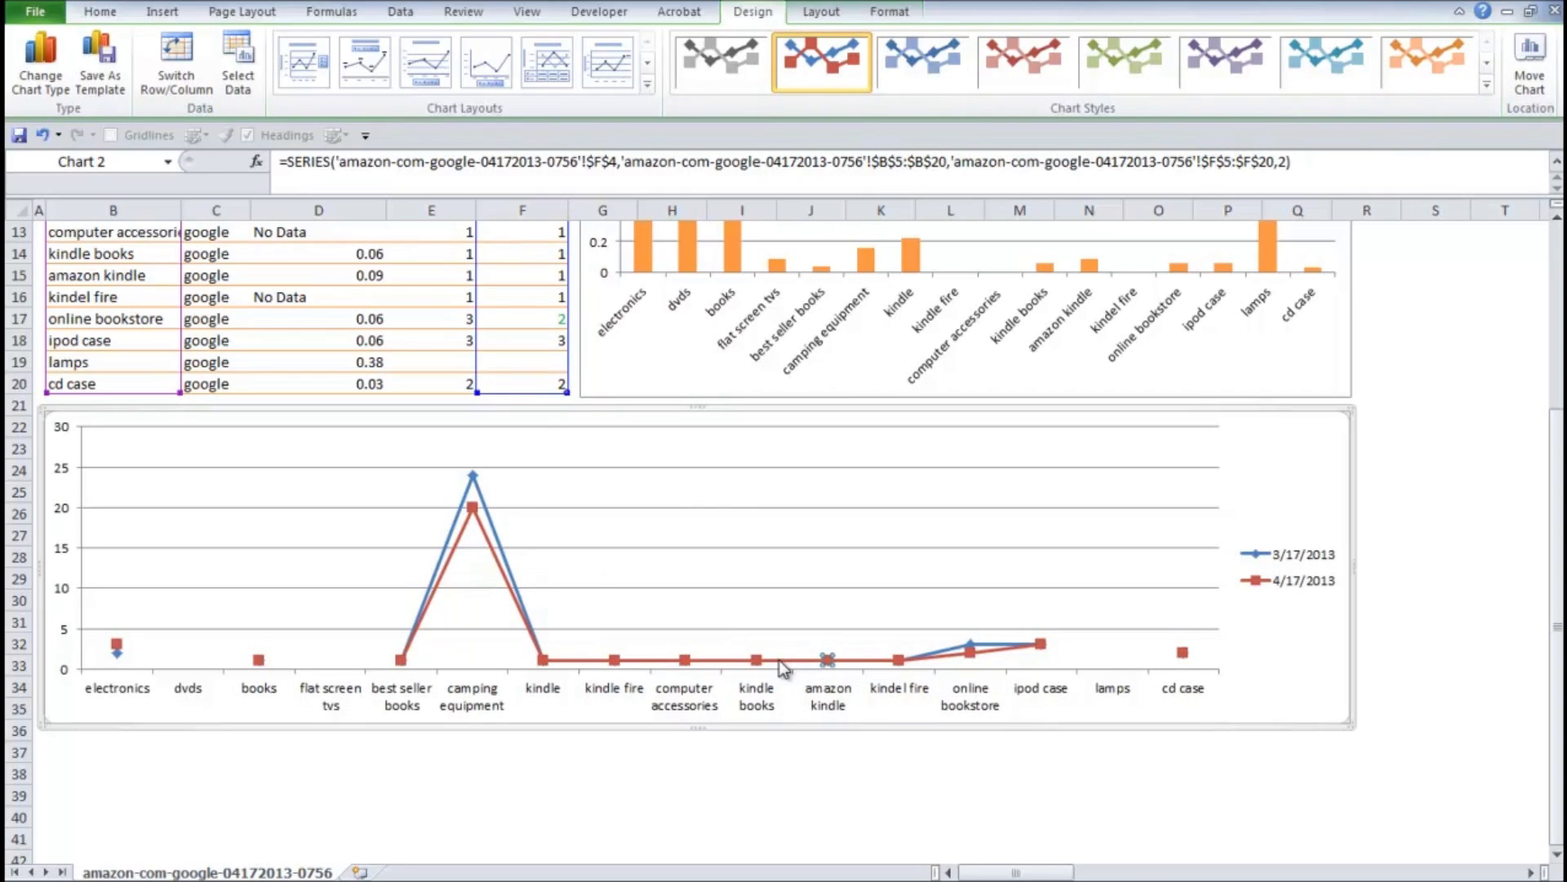
pyautogui.rightClick(925, 660)
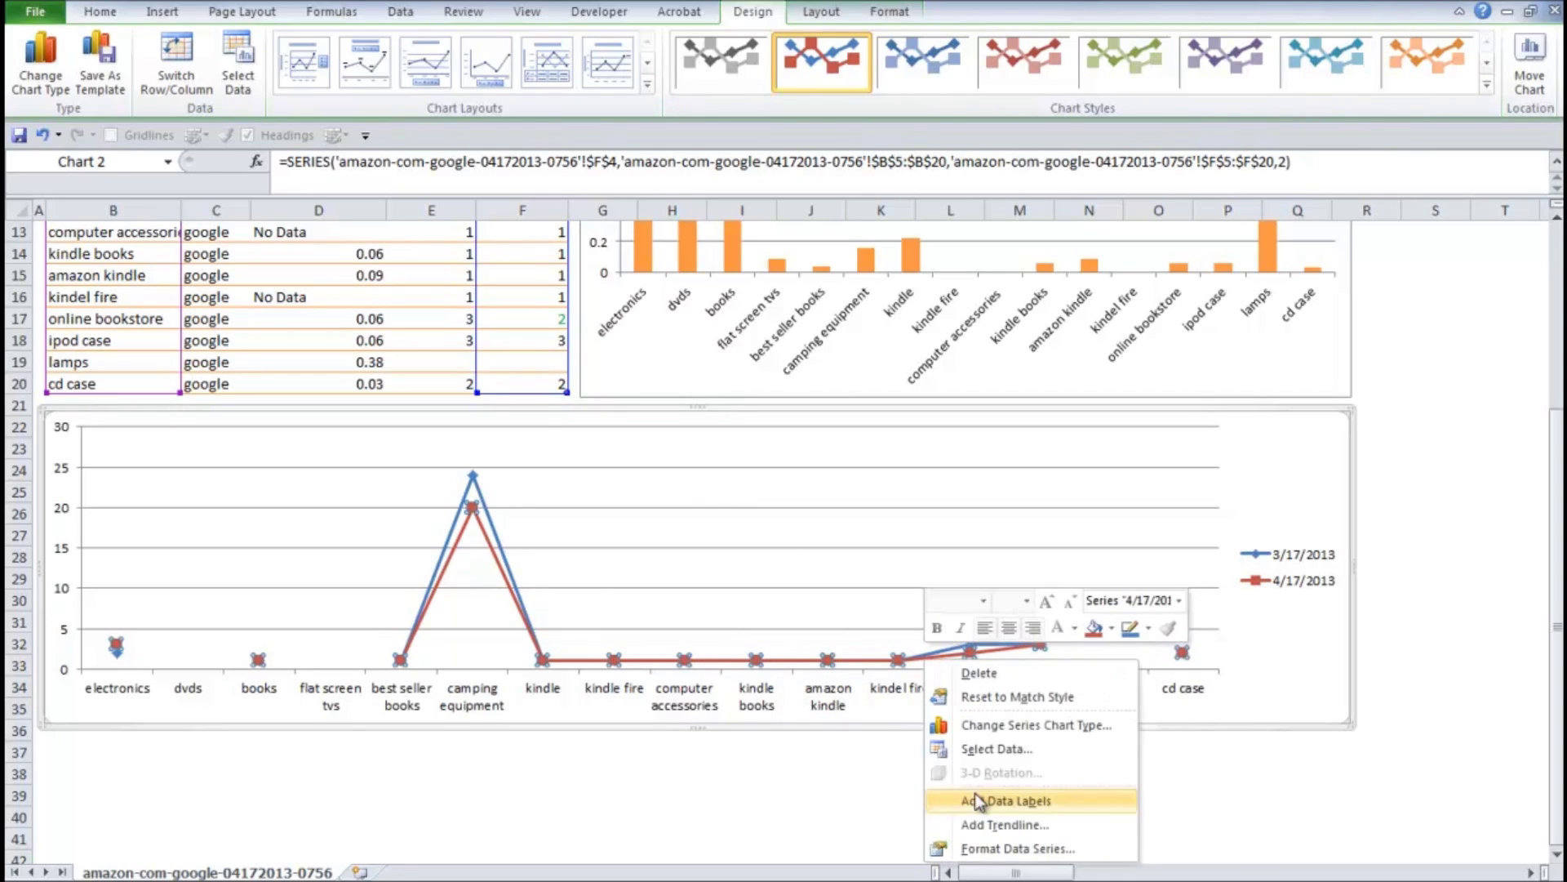
pyautogui.click(1113, 628)
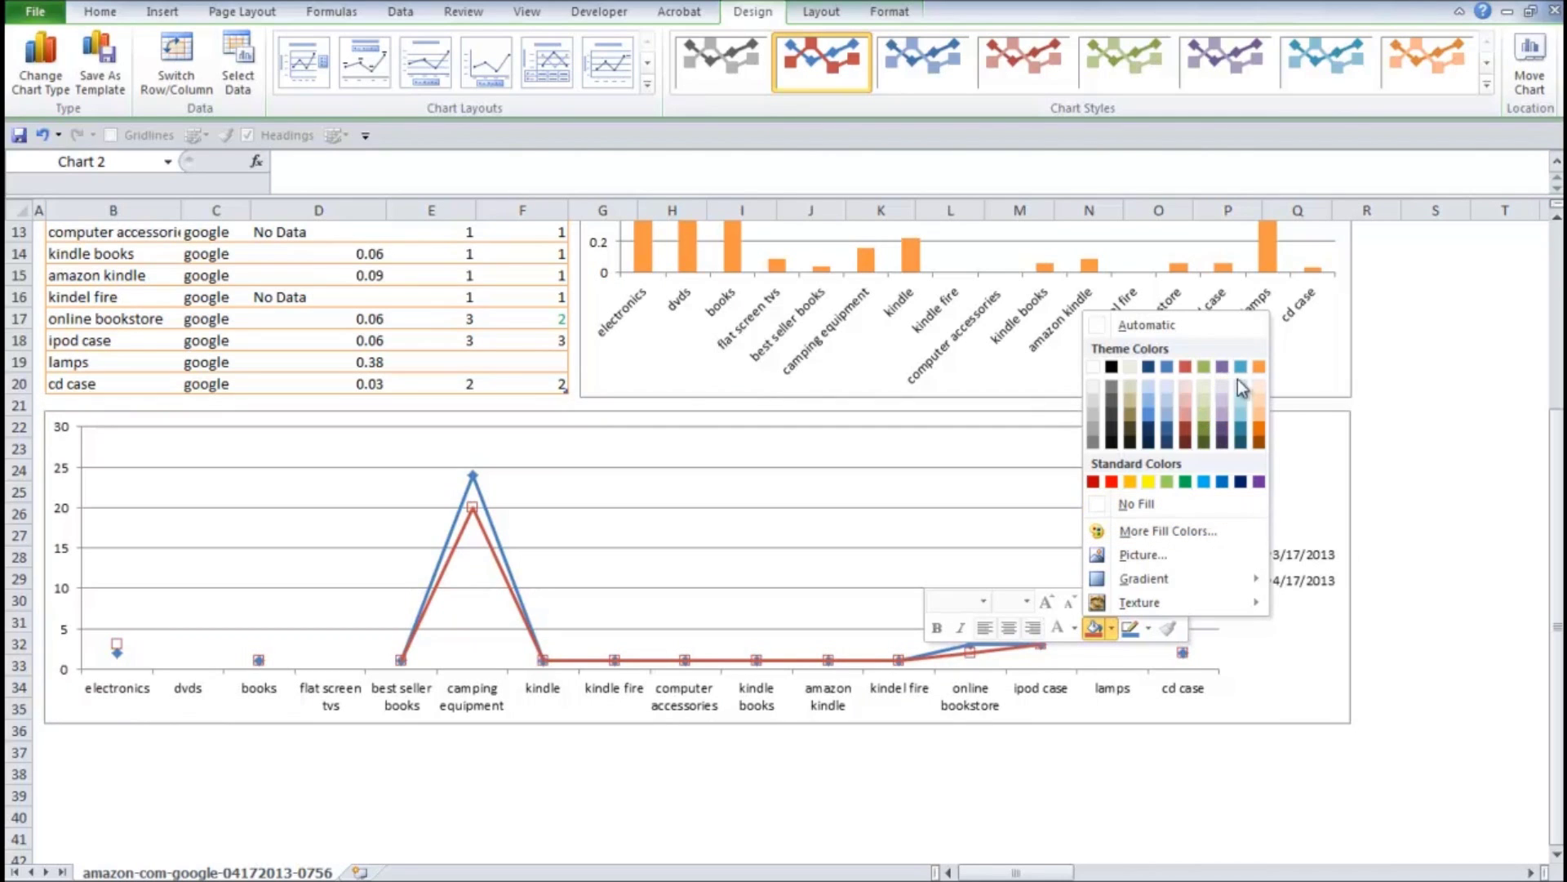
pyautogui.click(1261, 367)
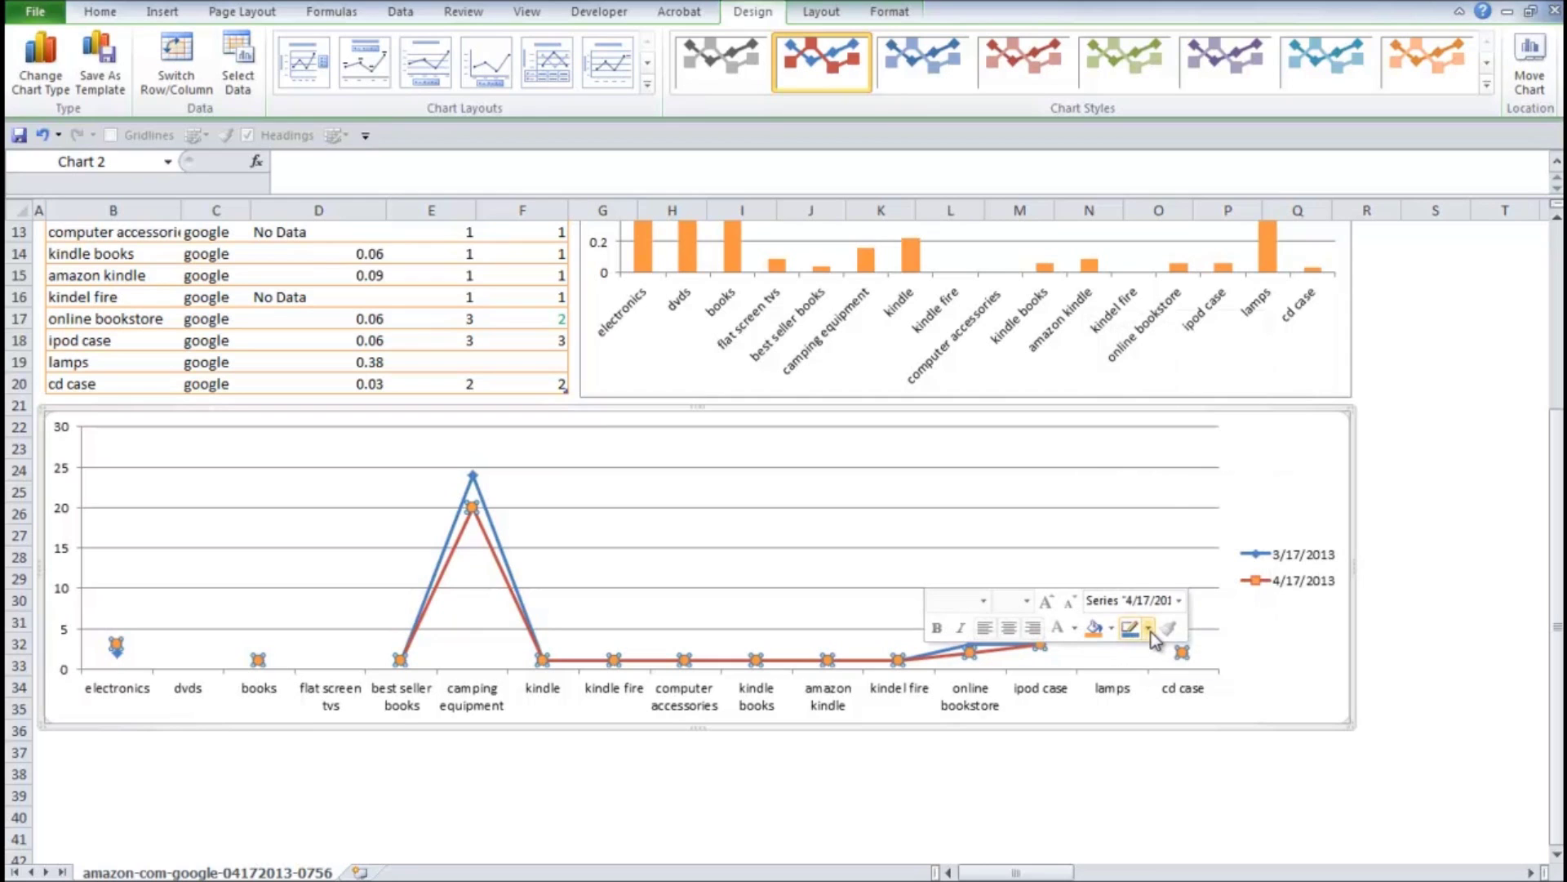
pyautogui.click(1149, 629)
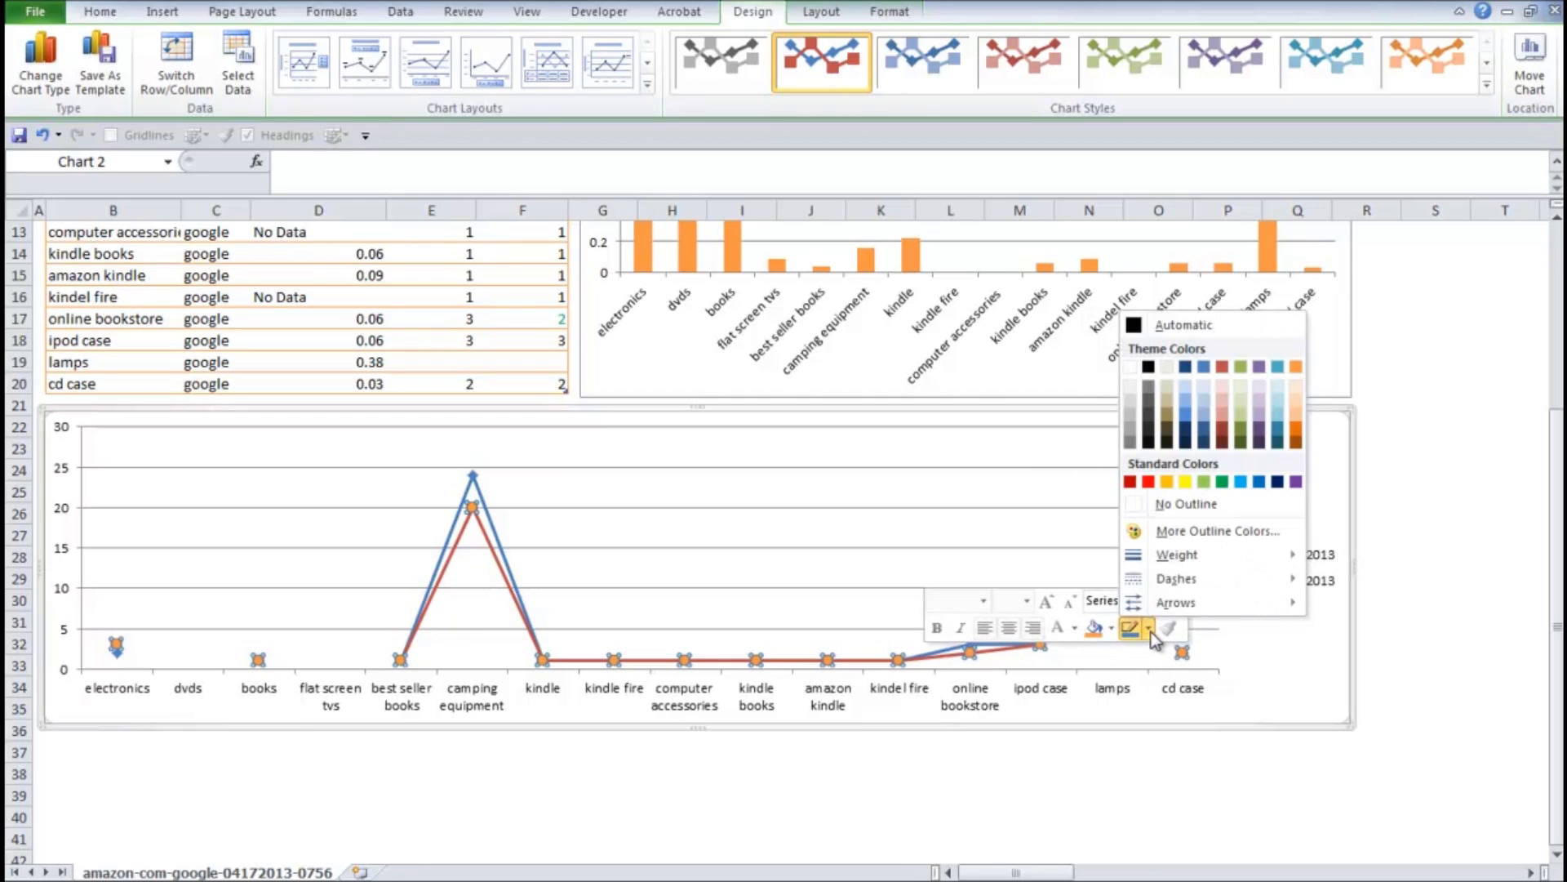
pyautogui.click(1295, 368)
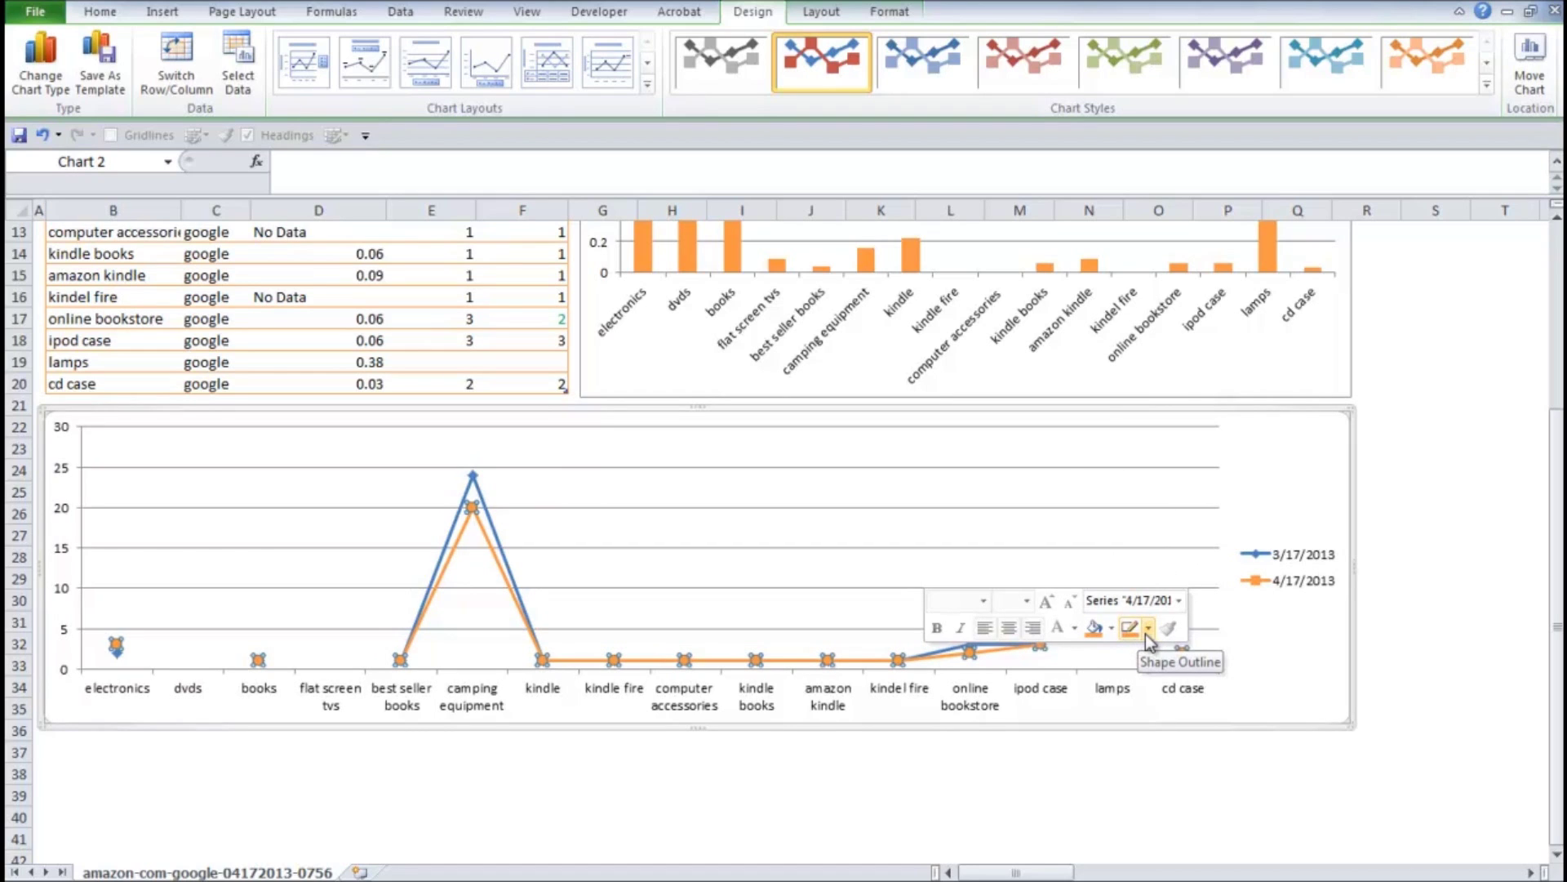
pyautogui.click(1036, 797)
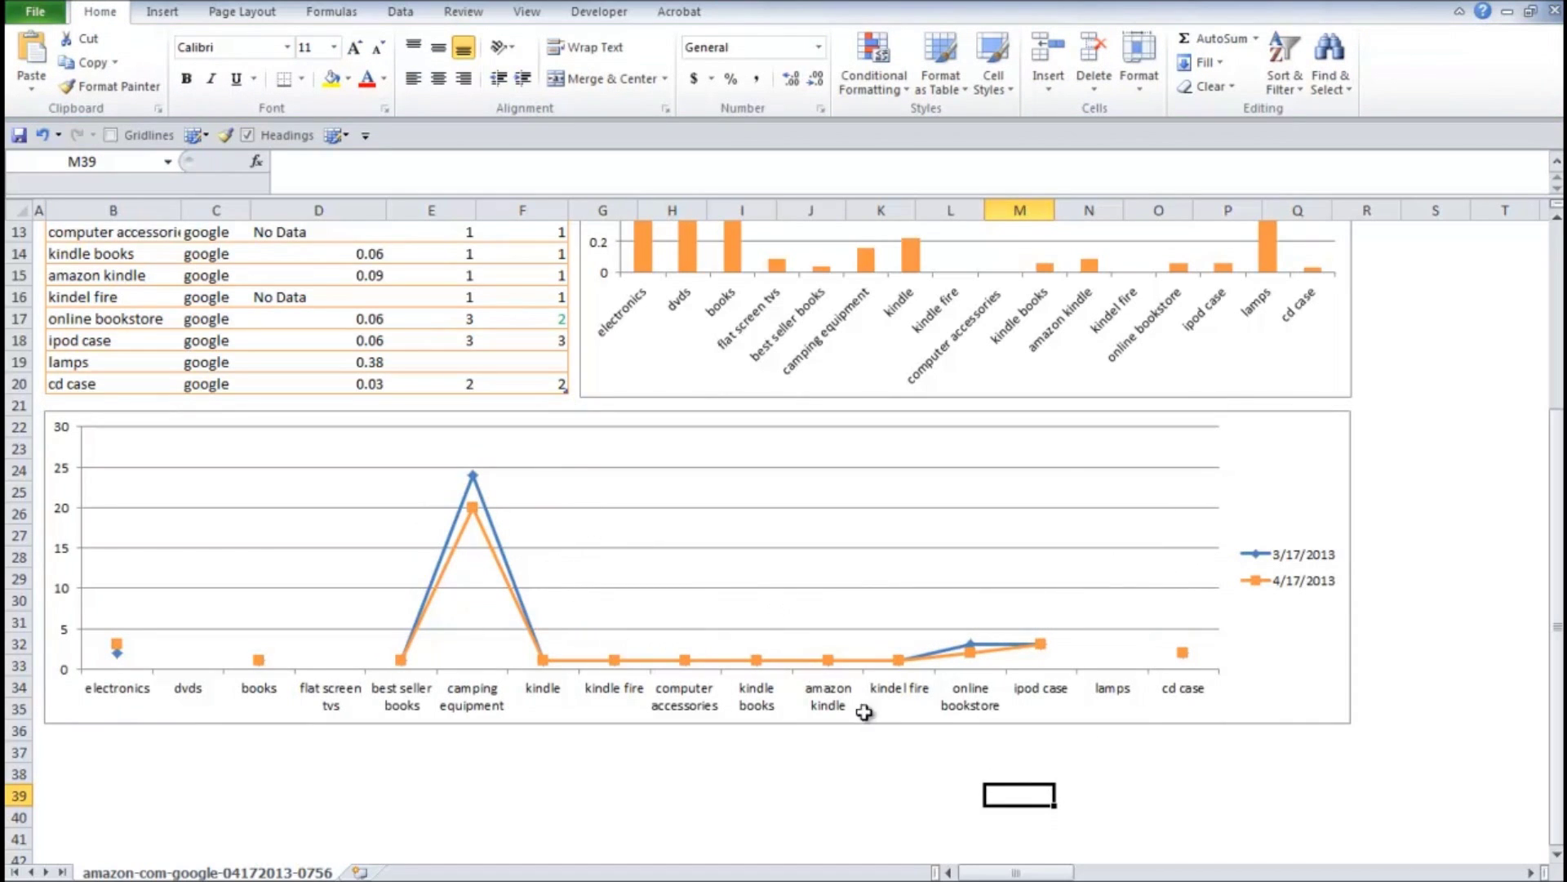
# Recolor the 3/17/2013 series in the line chart with the aqua theme color for both fill and outline.
pyautogui.click(973, 647)
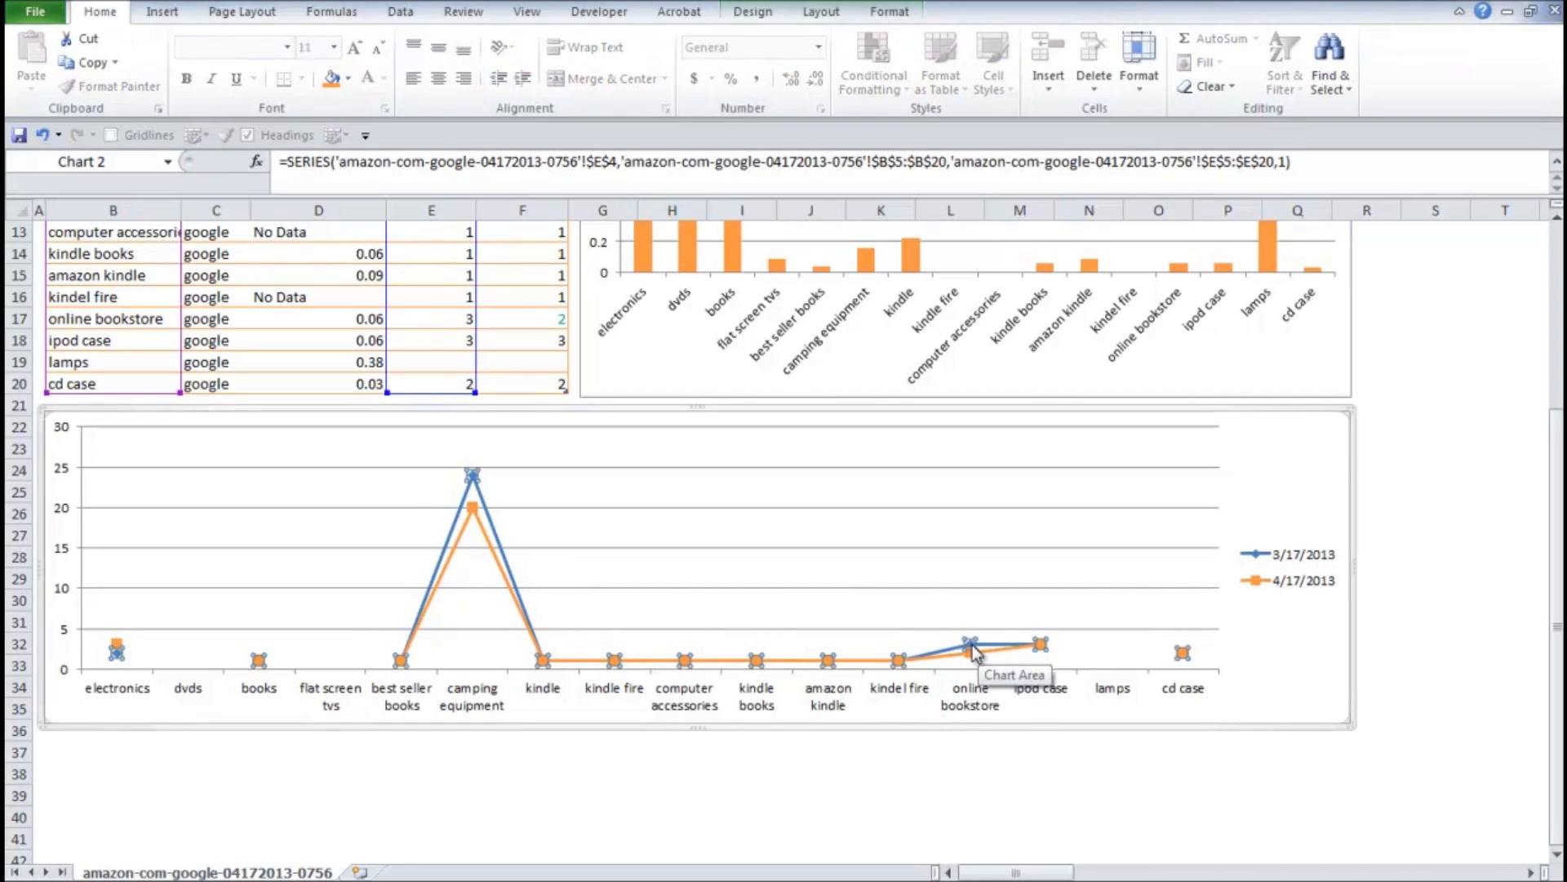
pyautogui.rightClick(972, 646)
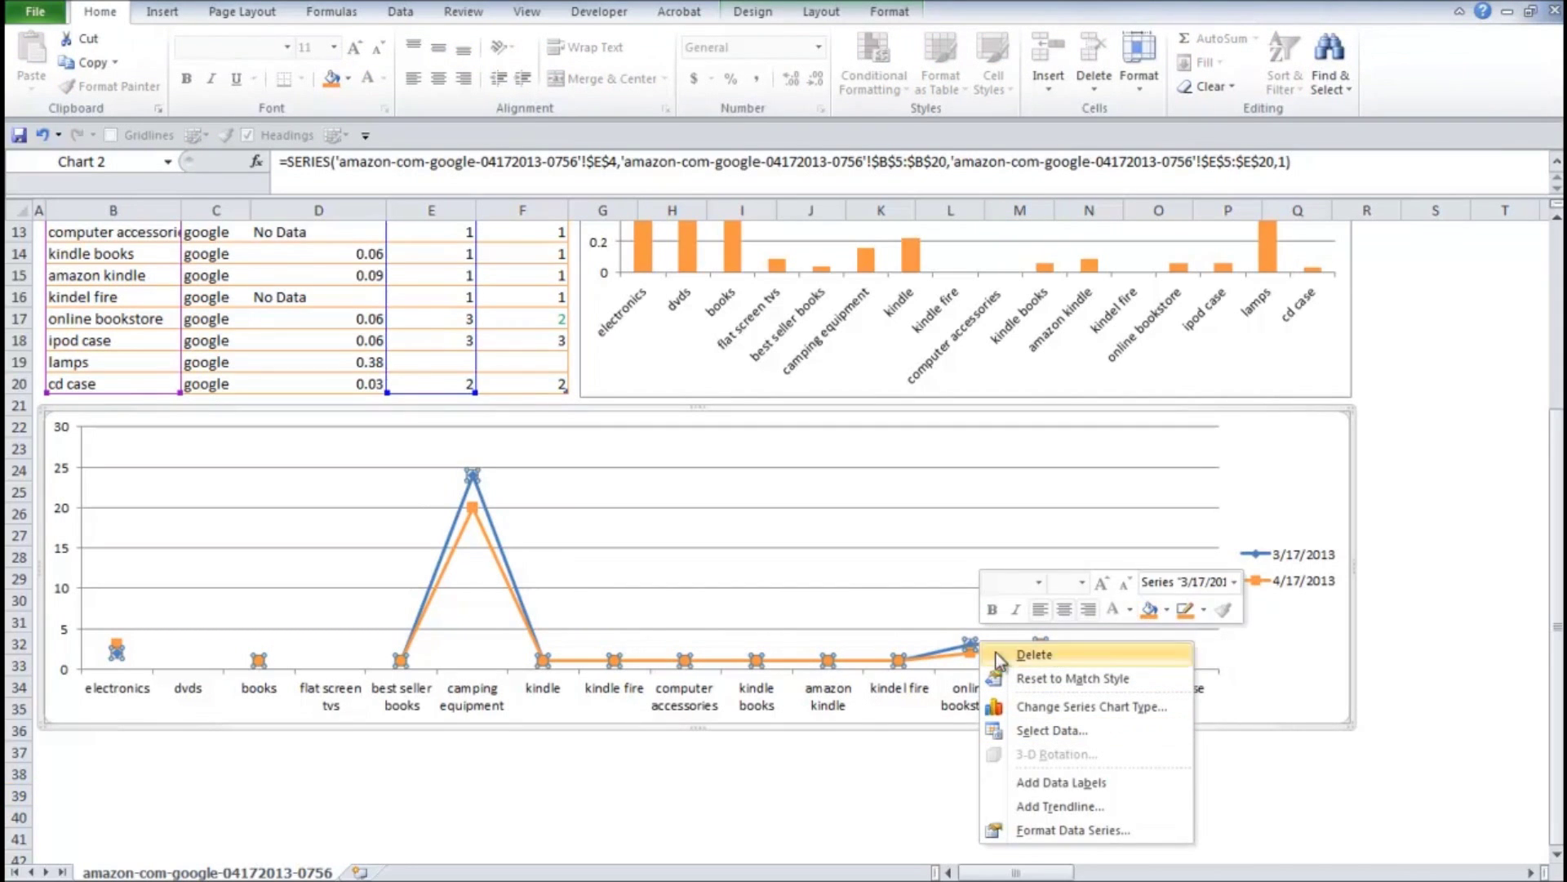
pyautogui.click(998, 657)
pyautogui.click(472, 475)
pyautogui.rightClick(472, 476)
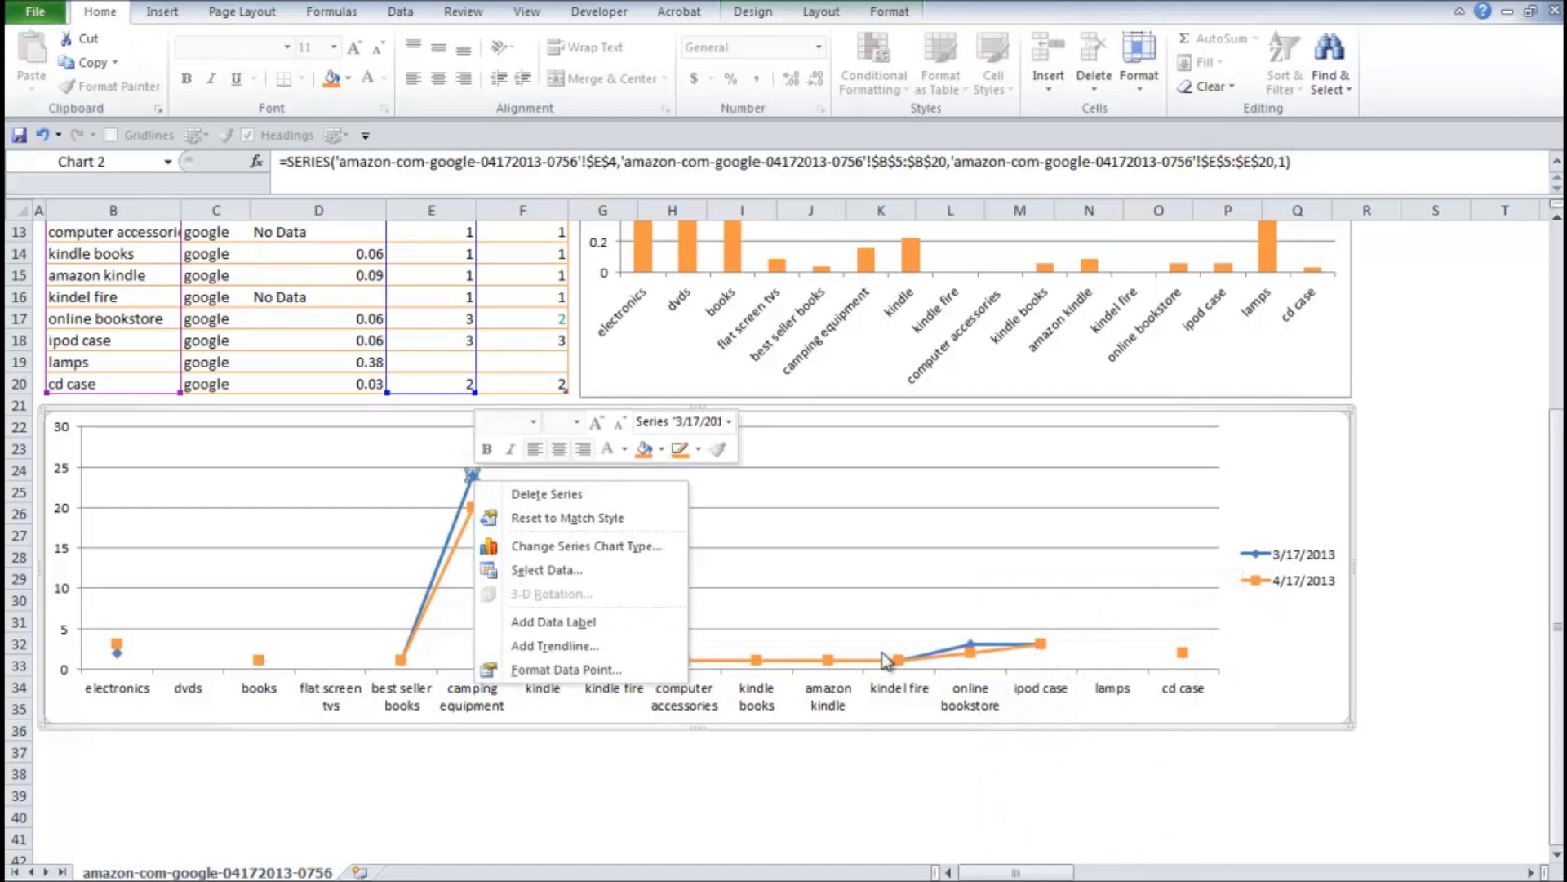
pyautogui.click(660, 450)
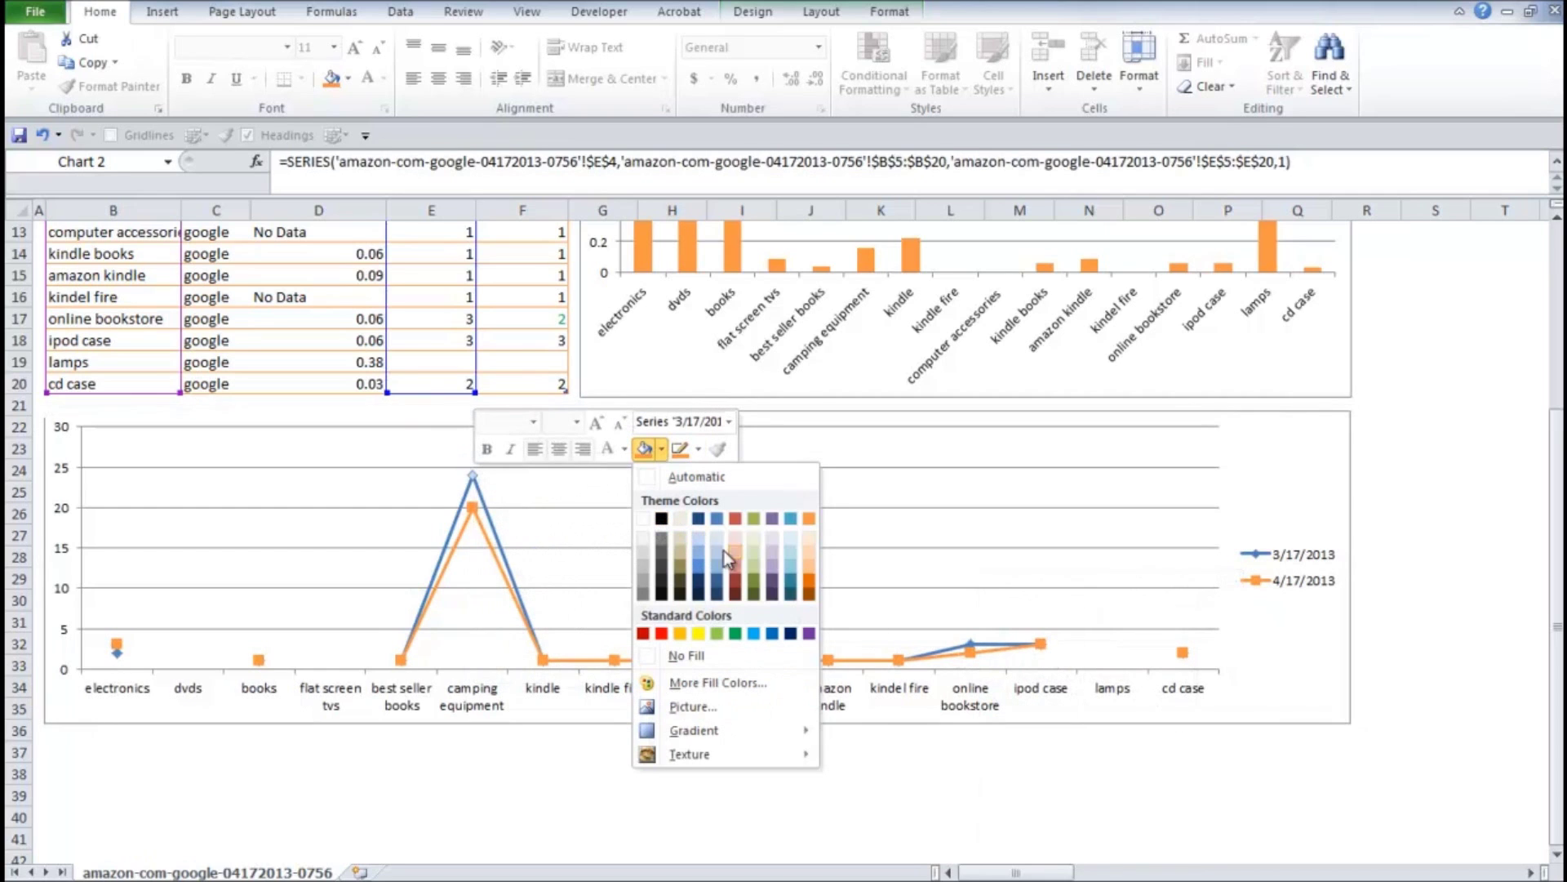
pyautogui.click(791, 519)
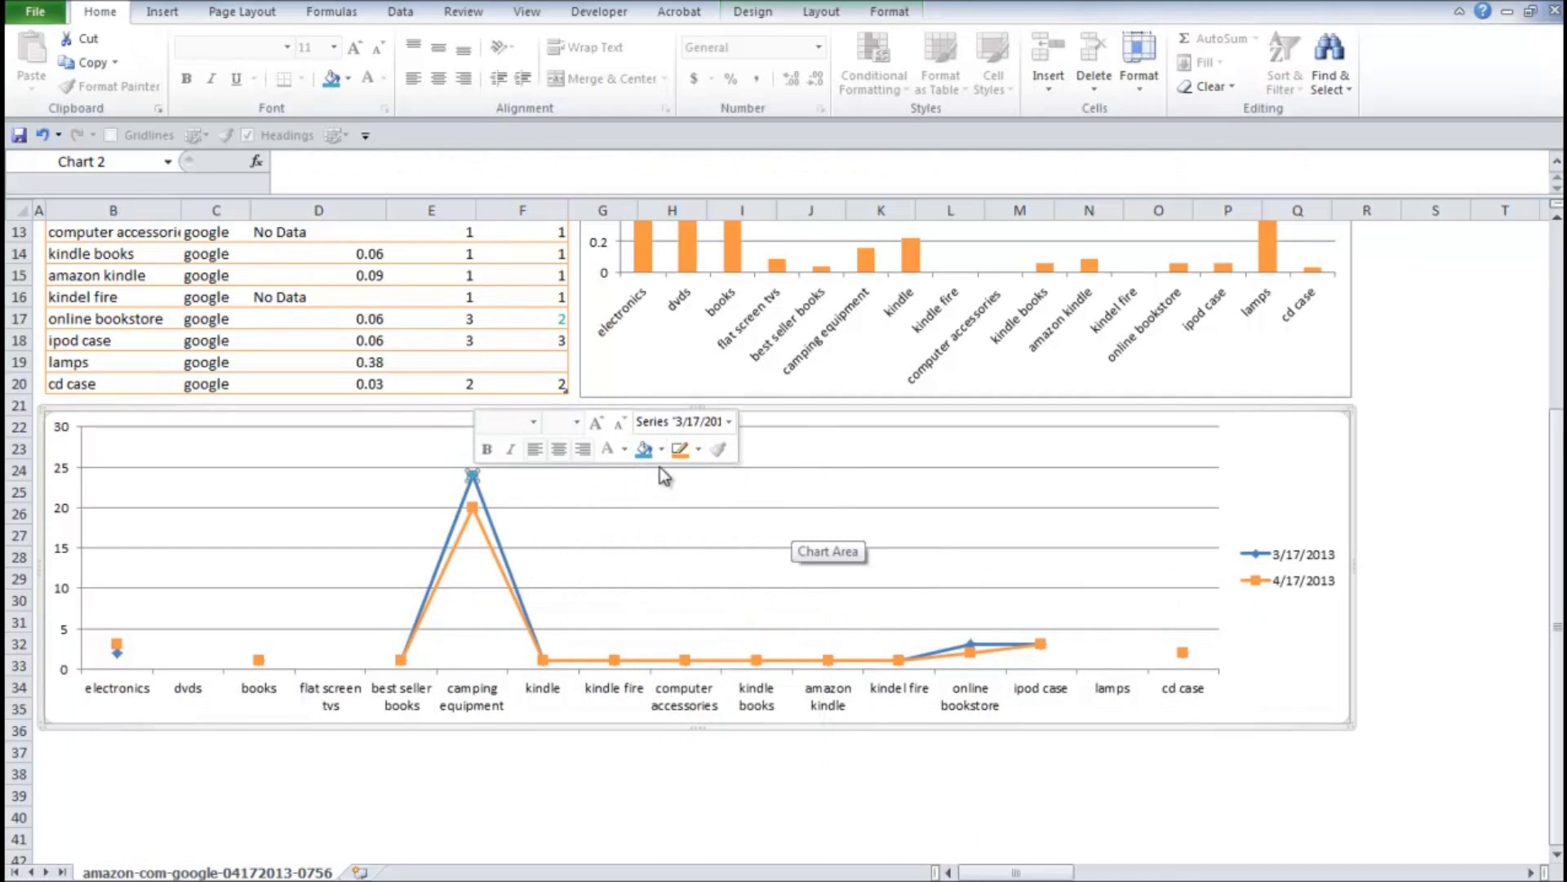
pyautogui.click(698, 450)
pyautogui.click(827, 519)
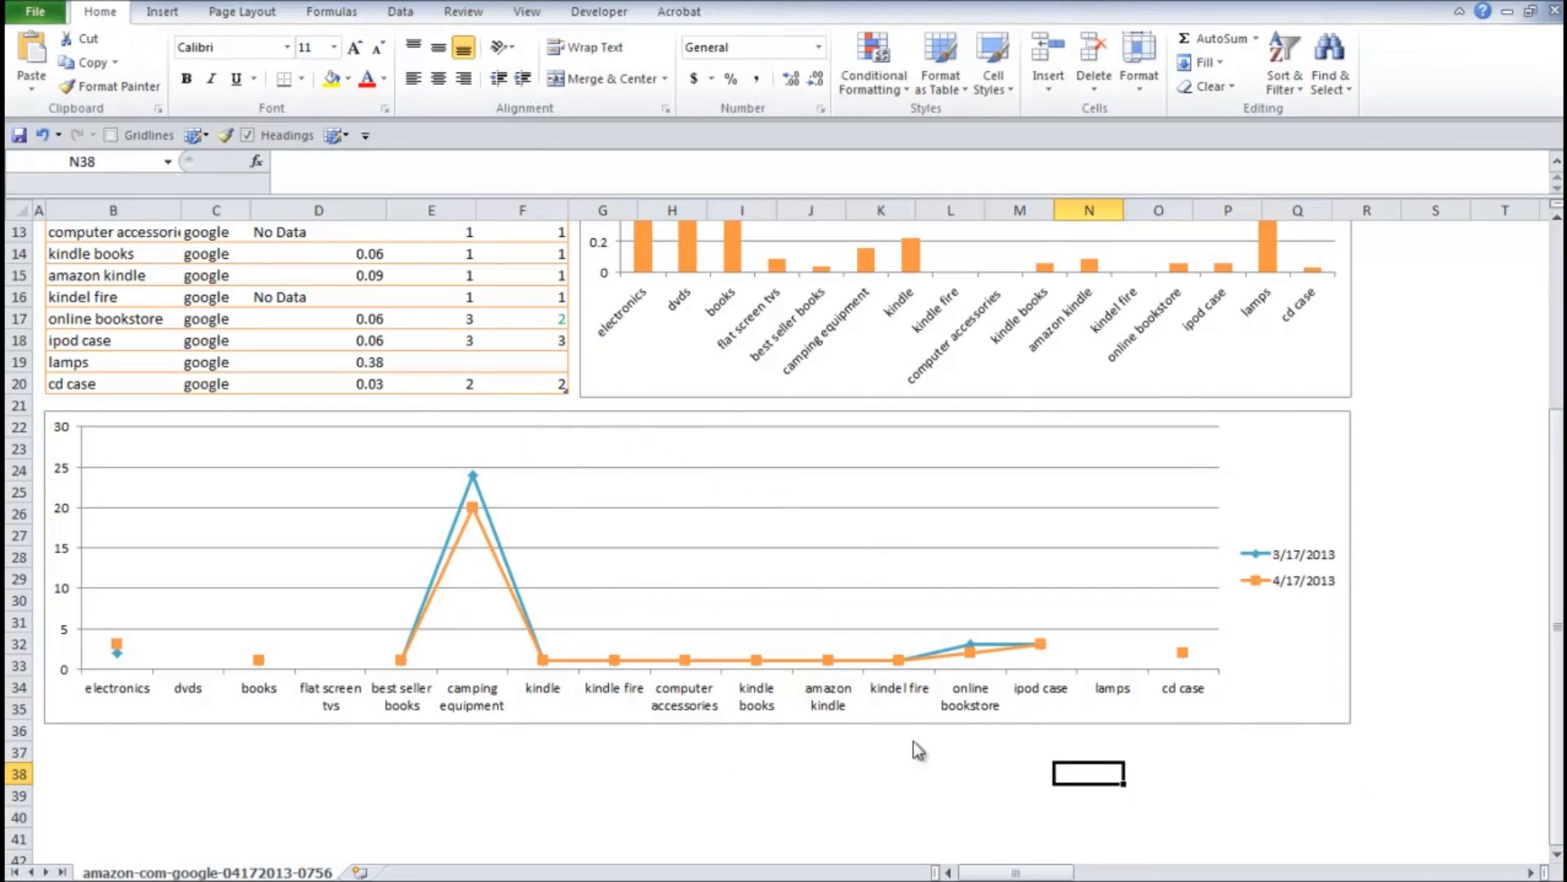
# Make the line chart taller by extending its lower edge to about row 38.
pyautogui.click(671, 457)
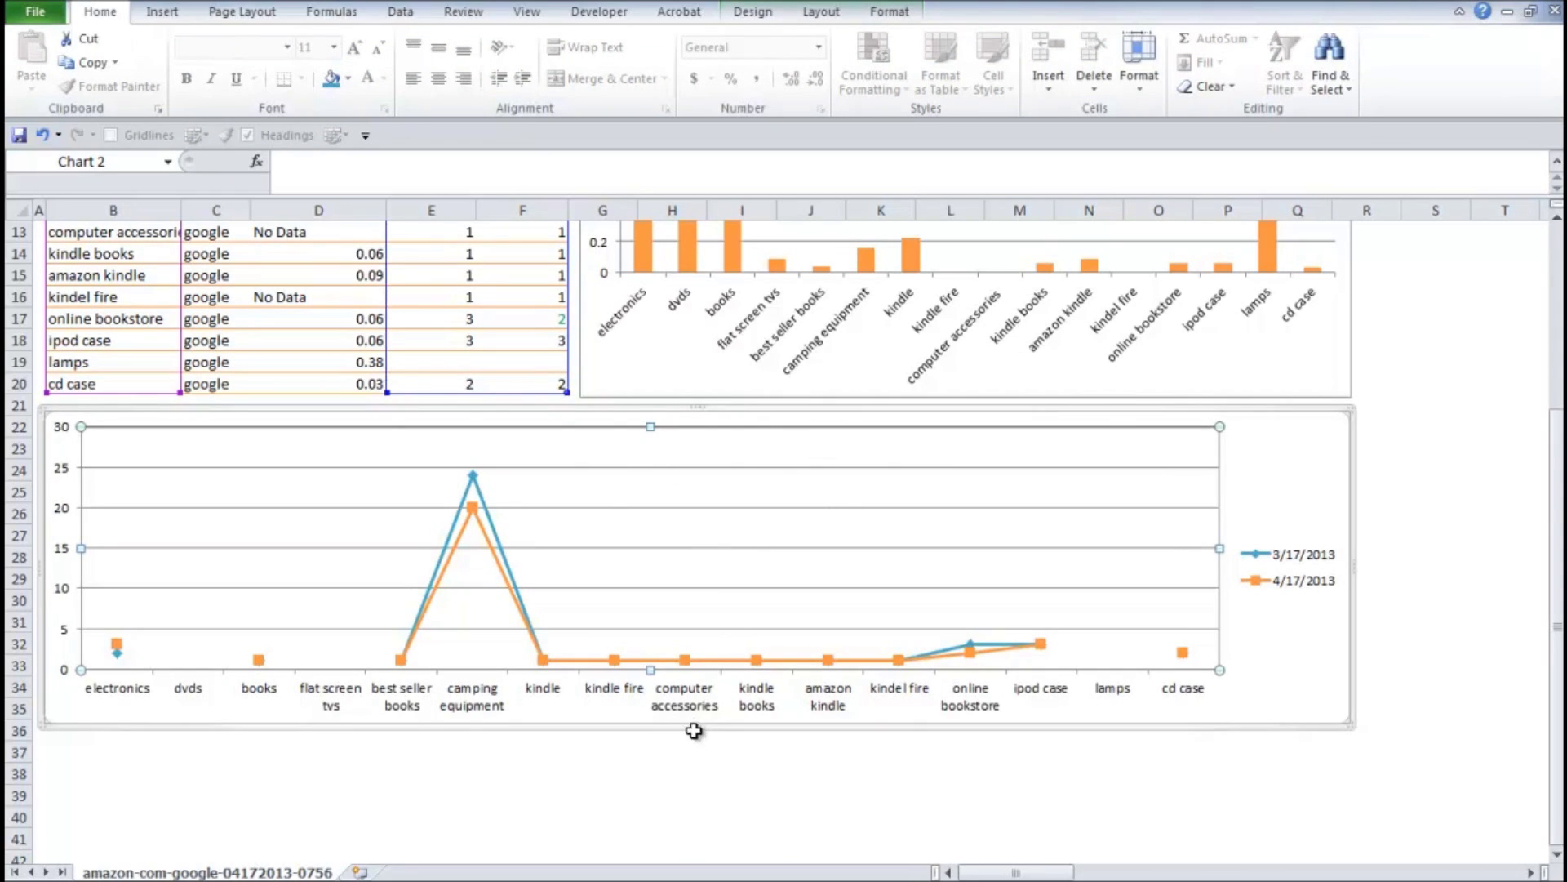
pyautogui.moveTo(700, 724); pyautogui.dragTo(700, 770)
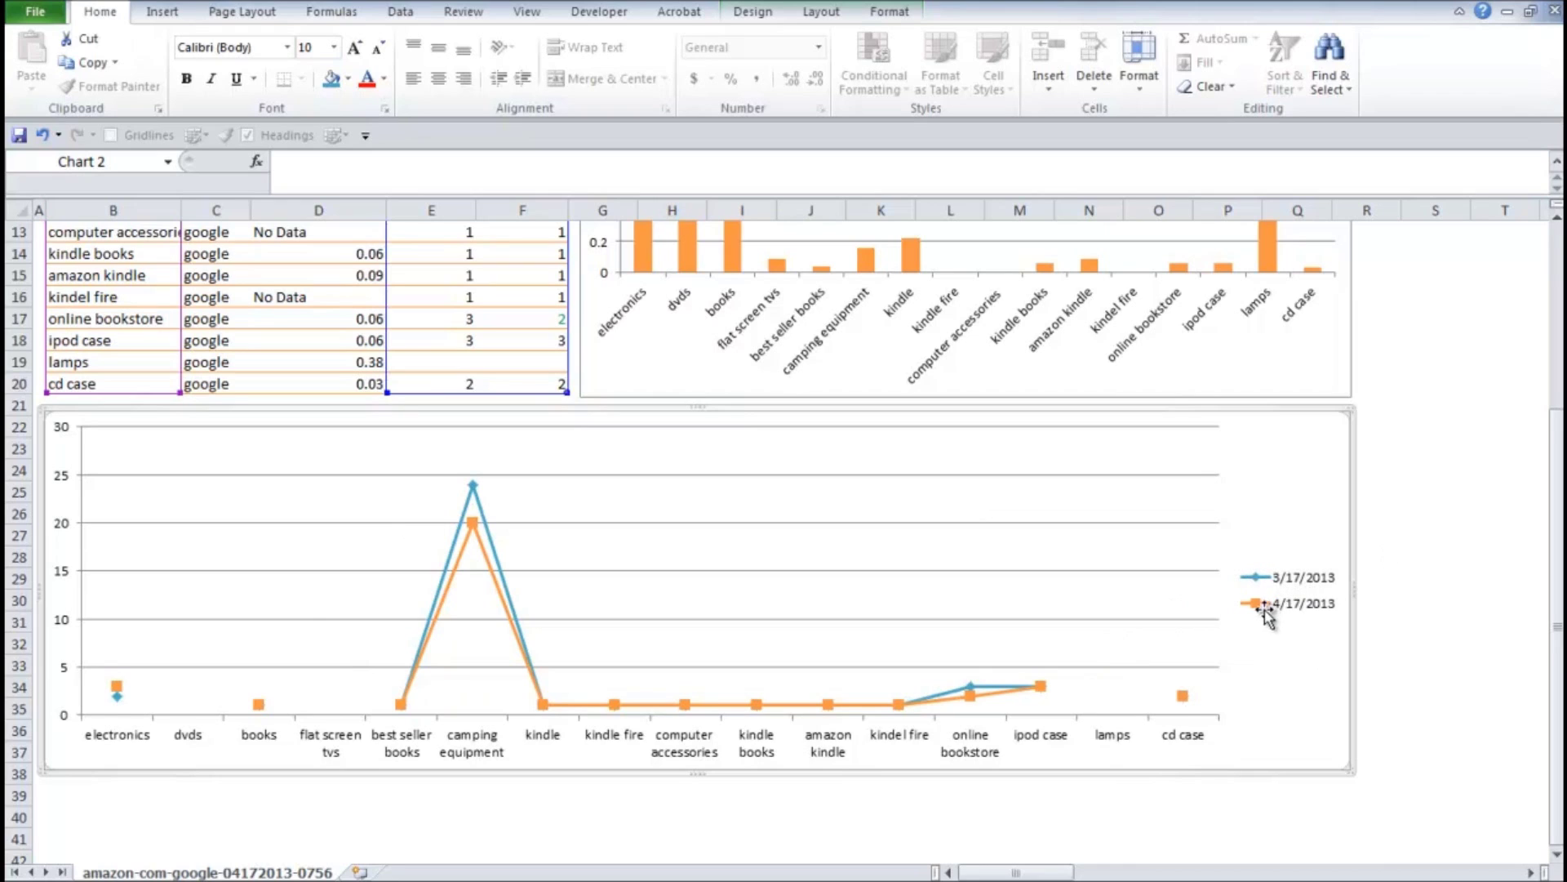
pyautogui.click(1063, 476)
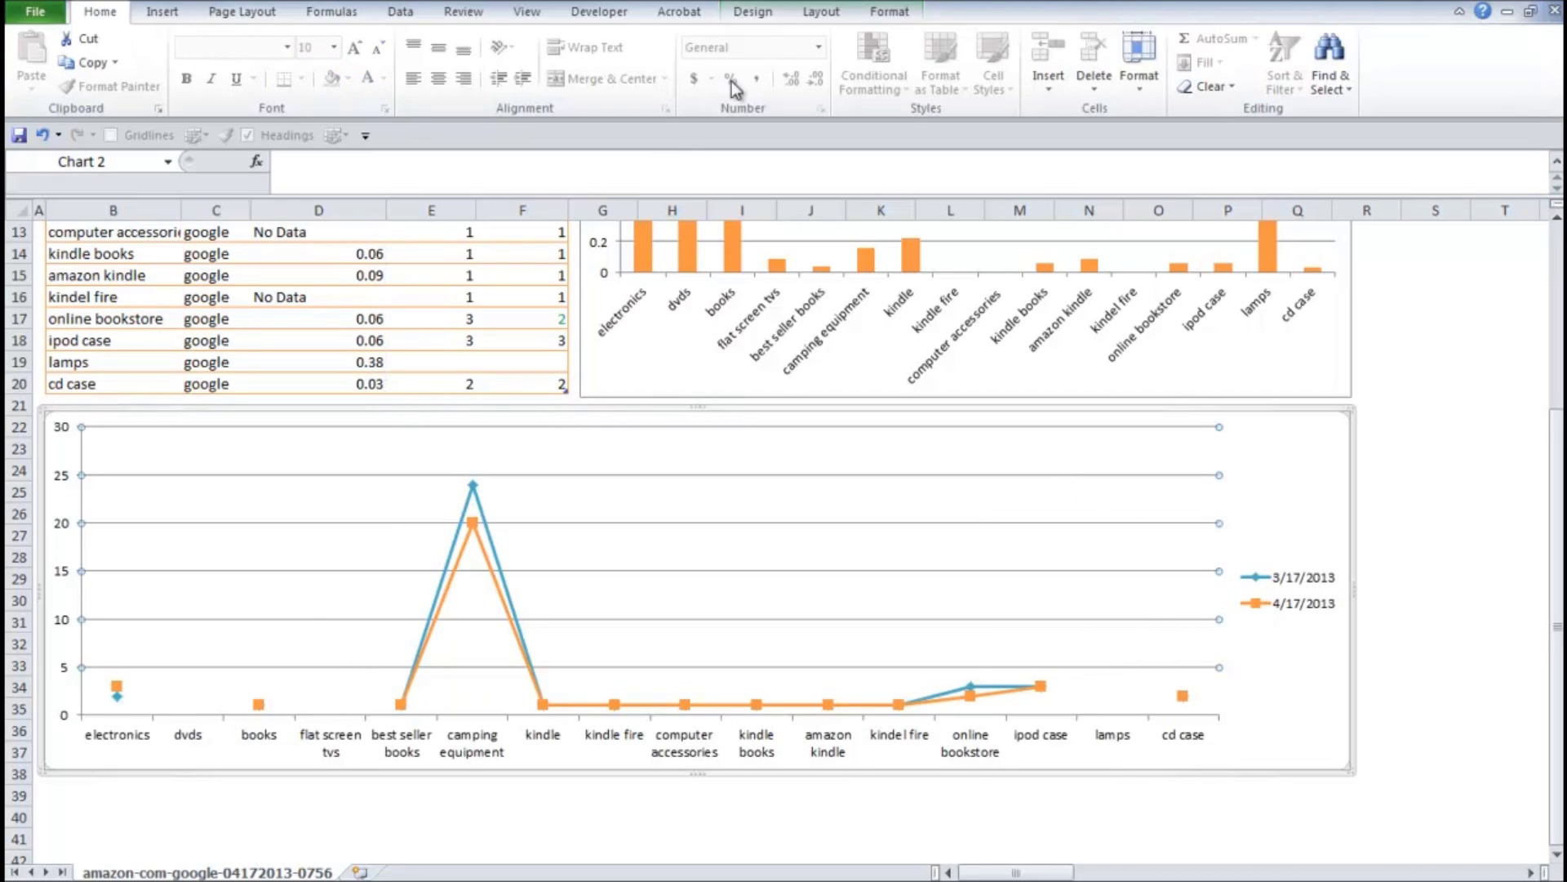
# Add a title above the plot area of the line chart, resizing the chart to fit it.
pyautogui.click(775, 11)
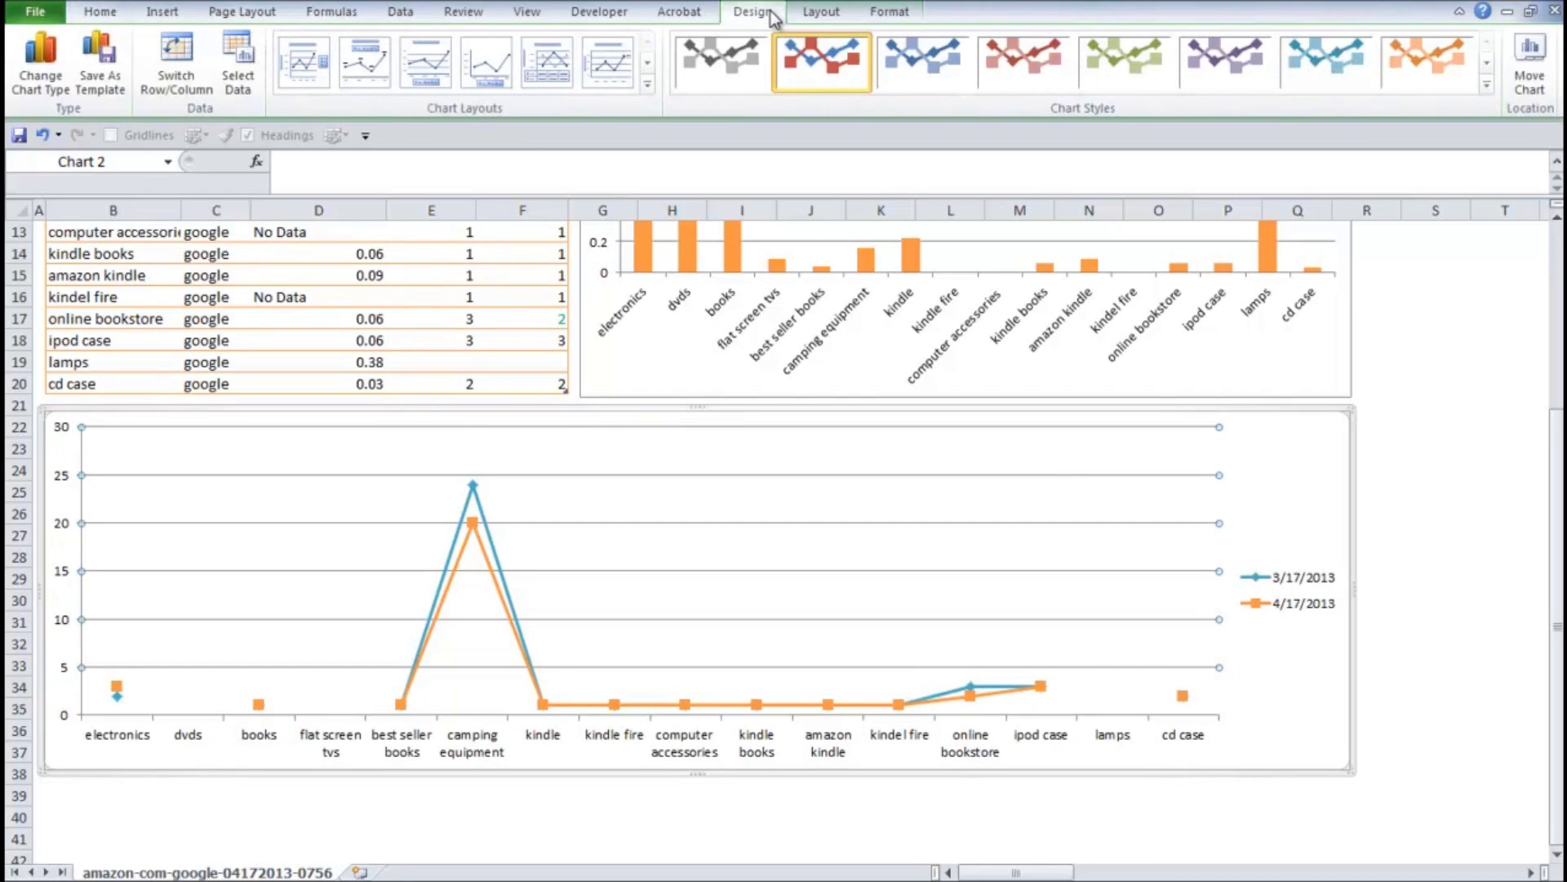
pyautogui.click(812, 12)
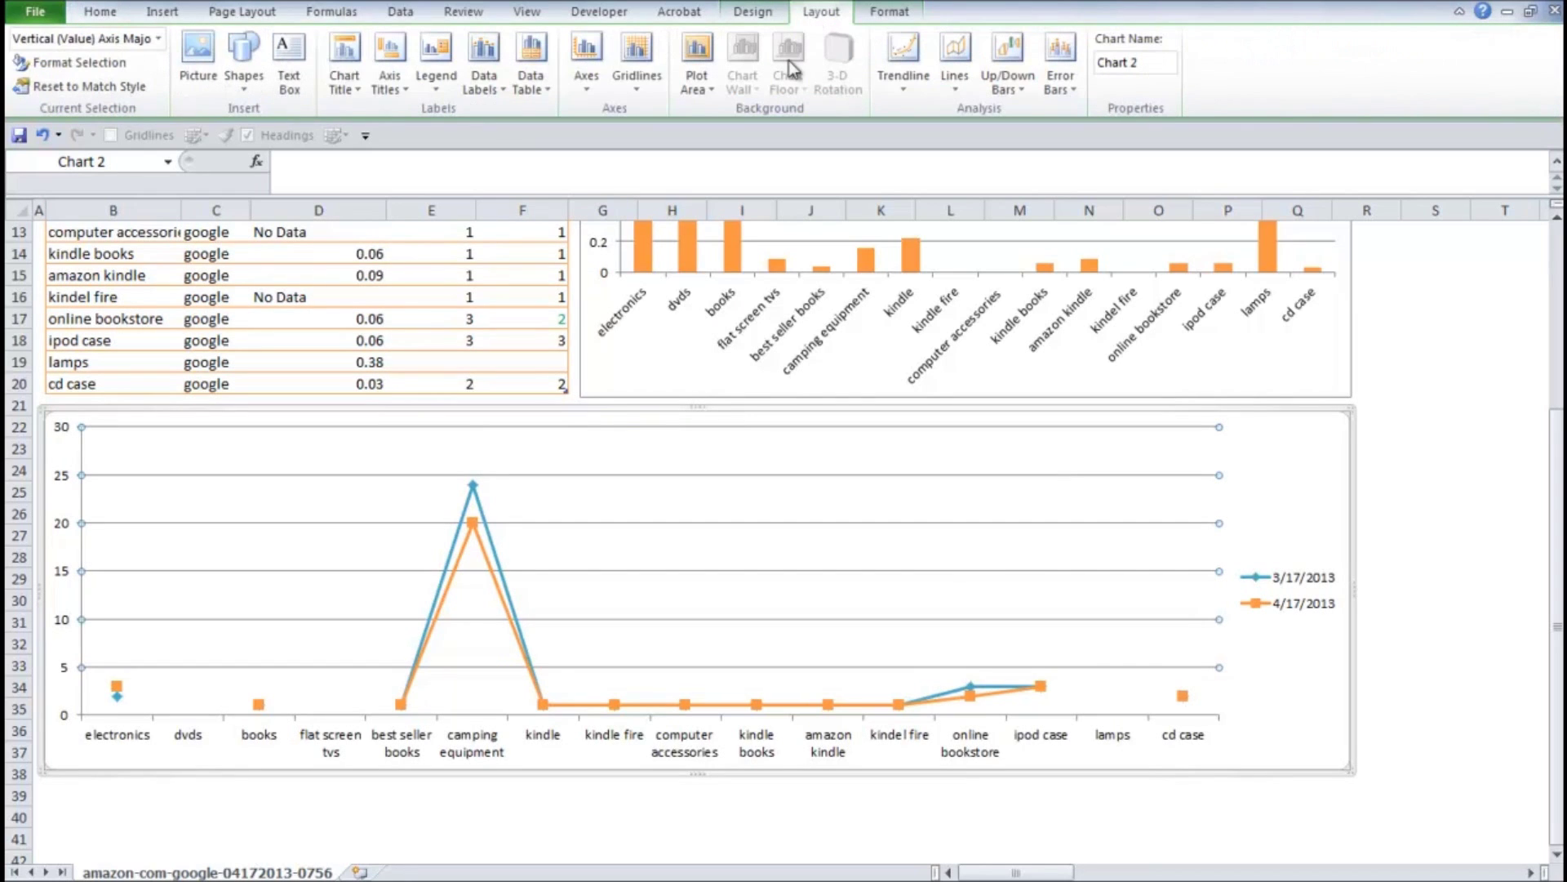
pyautogui.click(340, 81)
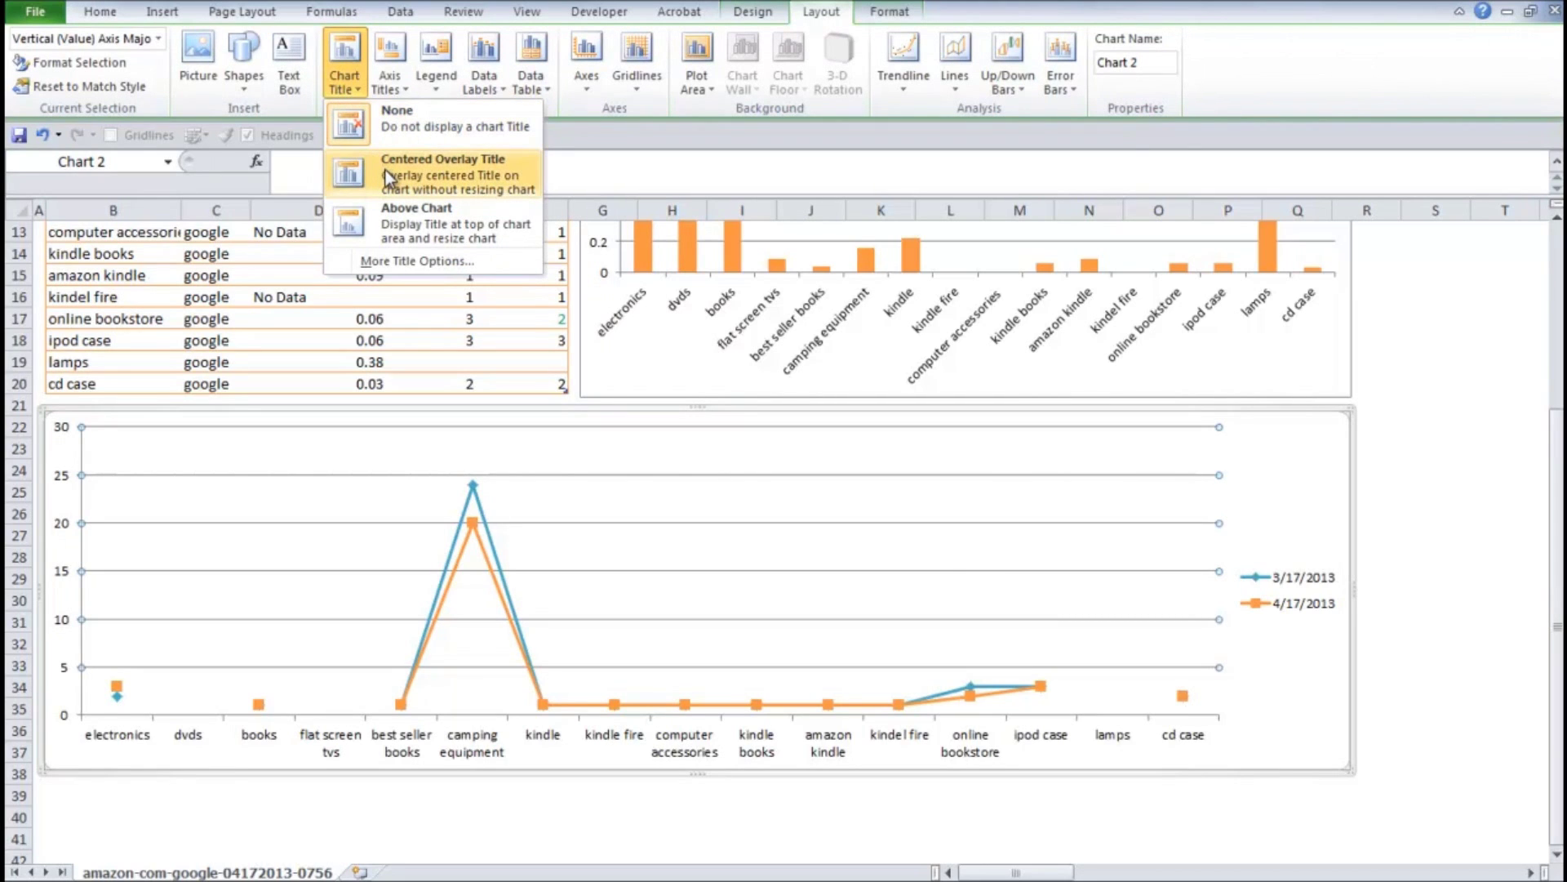
pyautogui.click(395, 223)
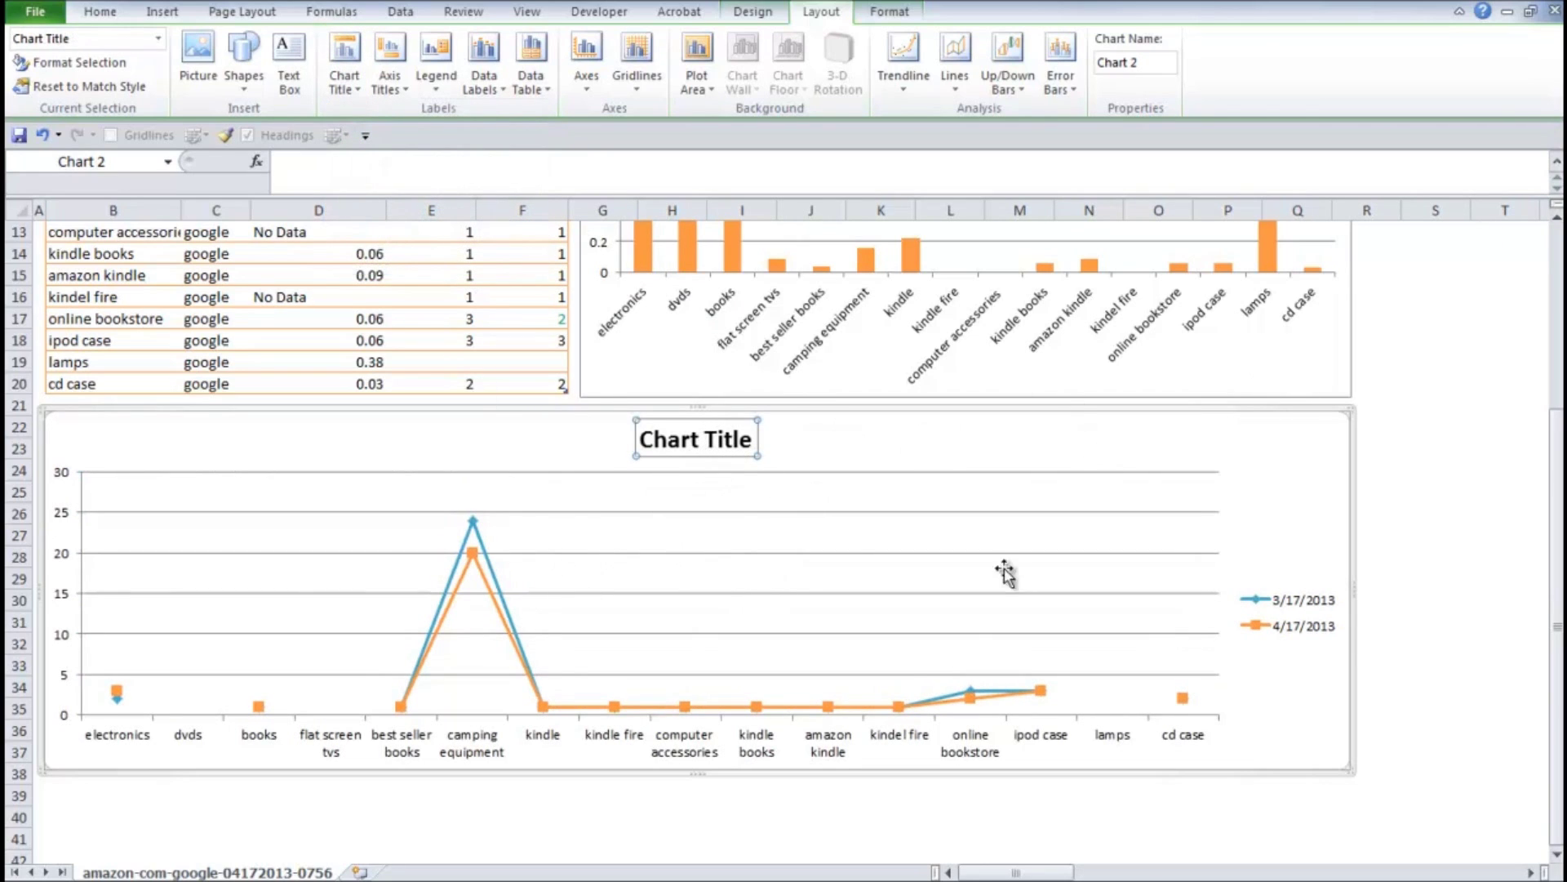
pyautogui.click(1090, 779)
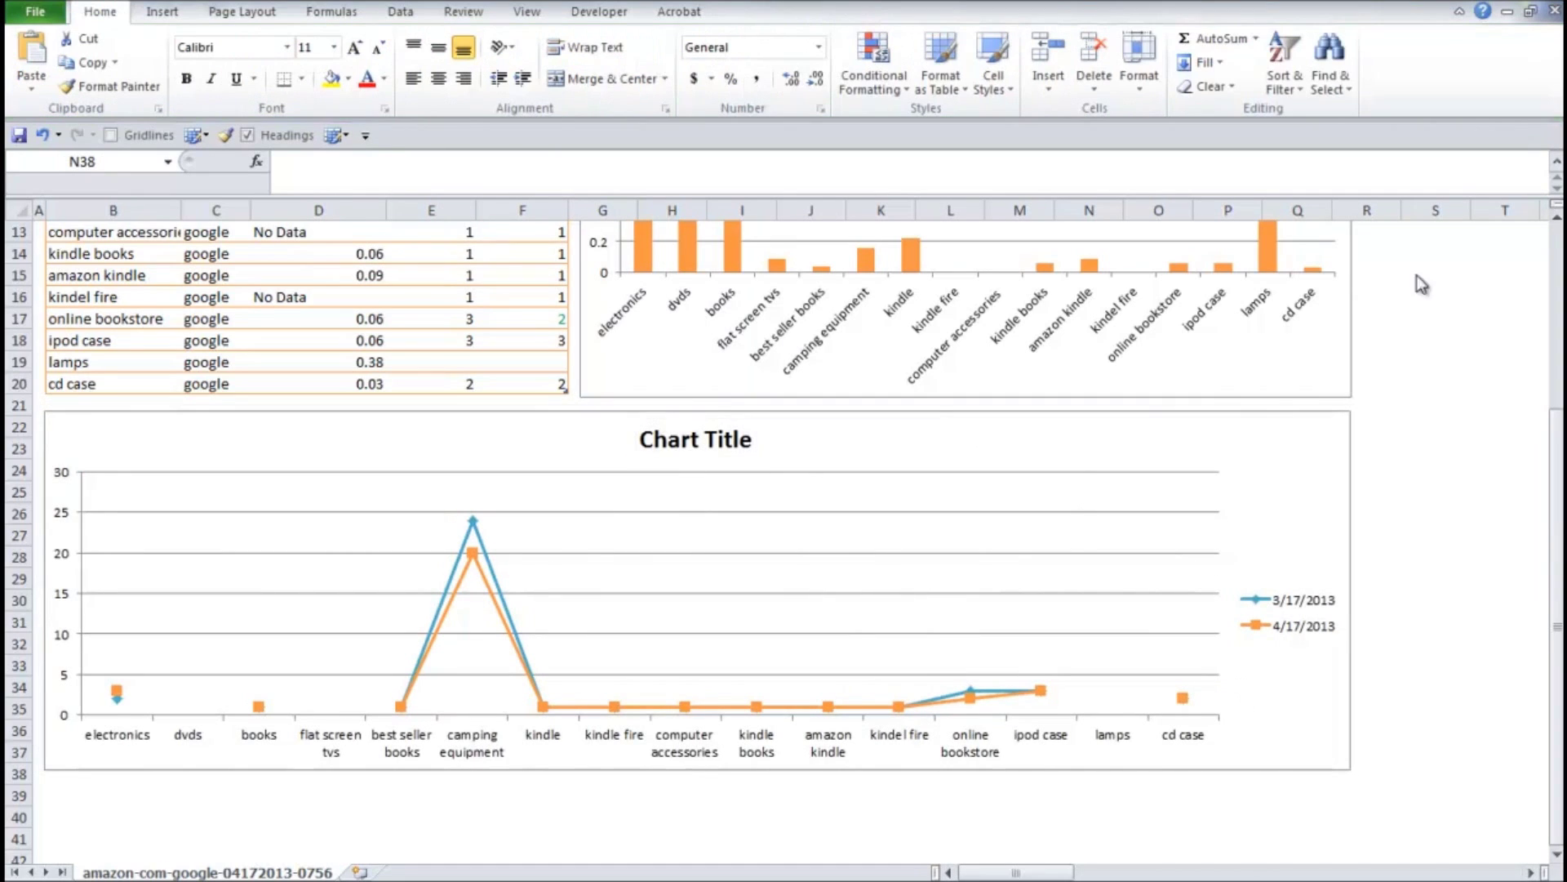
# Change the line chart's title text to "Rankings Over Time" and return to cell A1.
pyautogui.click(710, 440)
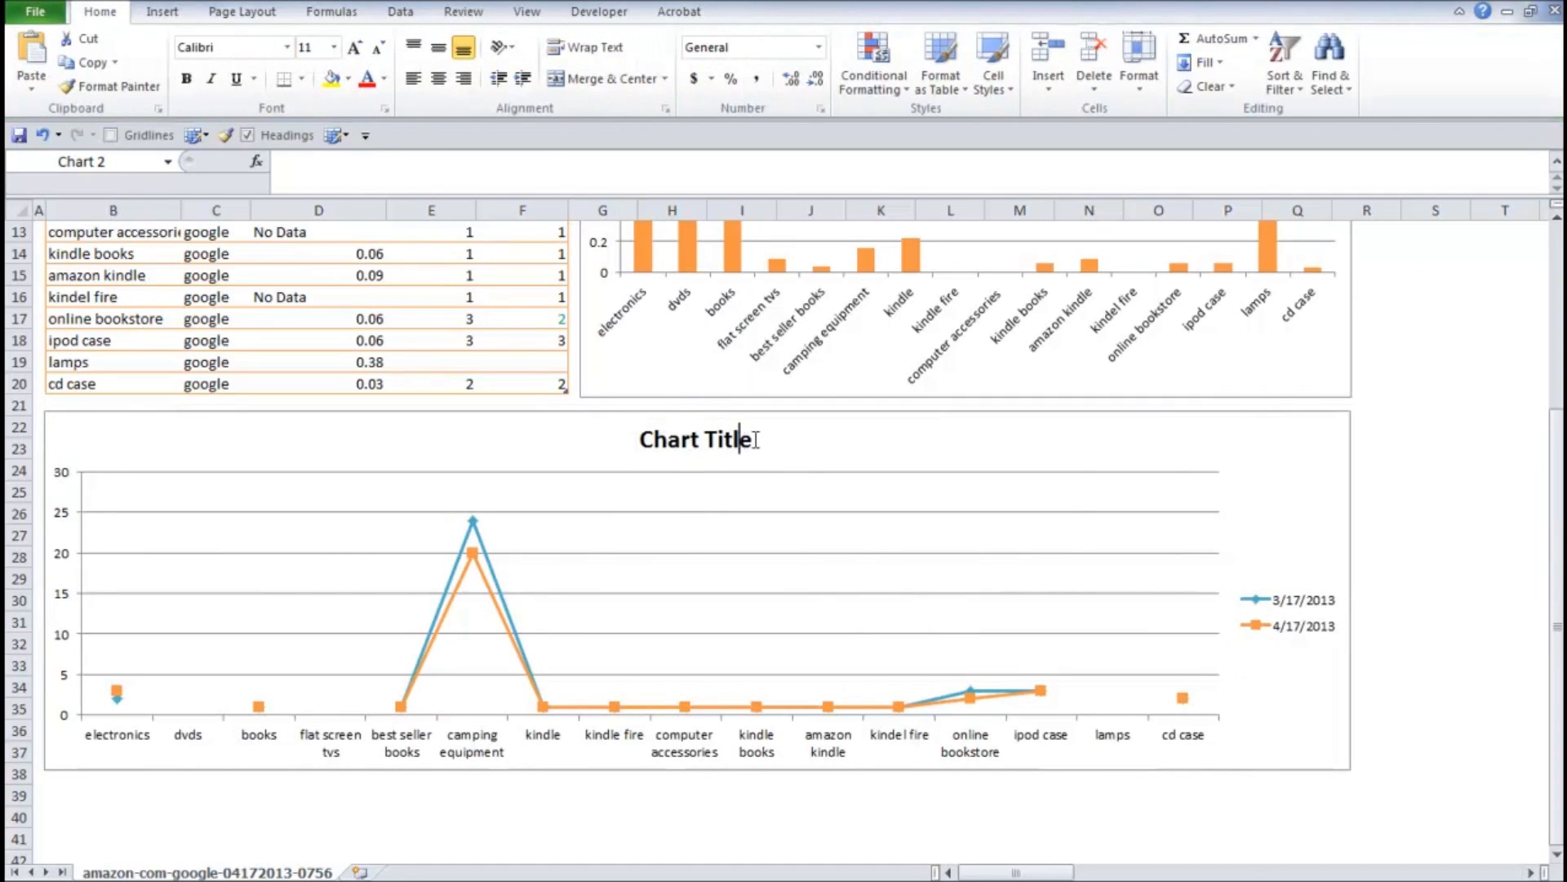
pyautogui.click(746, 434)
pyautogui.hotkey('ctrl', 'a')
pyautogui.write('Rankings Over Time')
pyautogui.click(1410, 536)
pyautogui.hotkey('ctrl', 'Home')
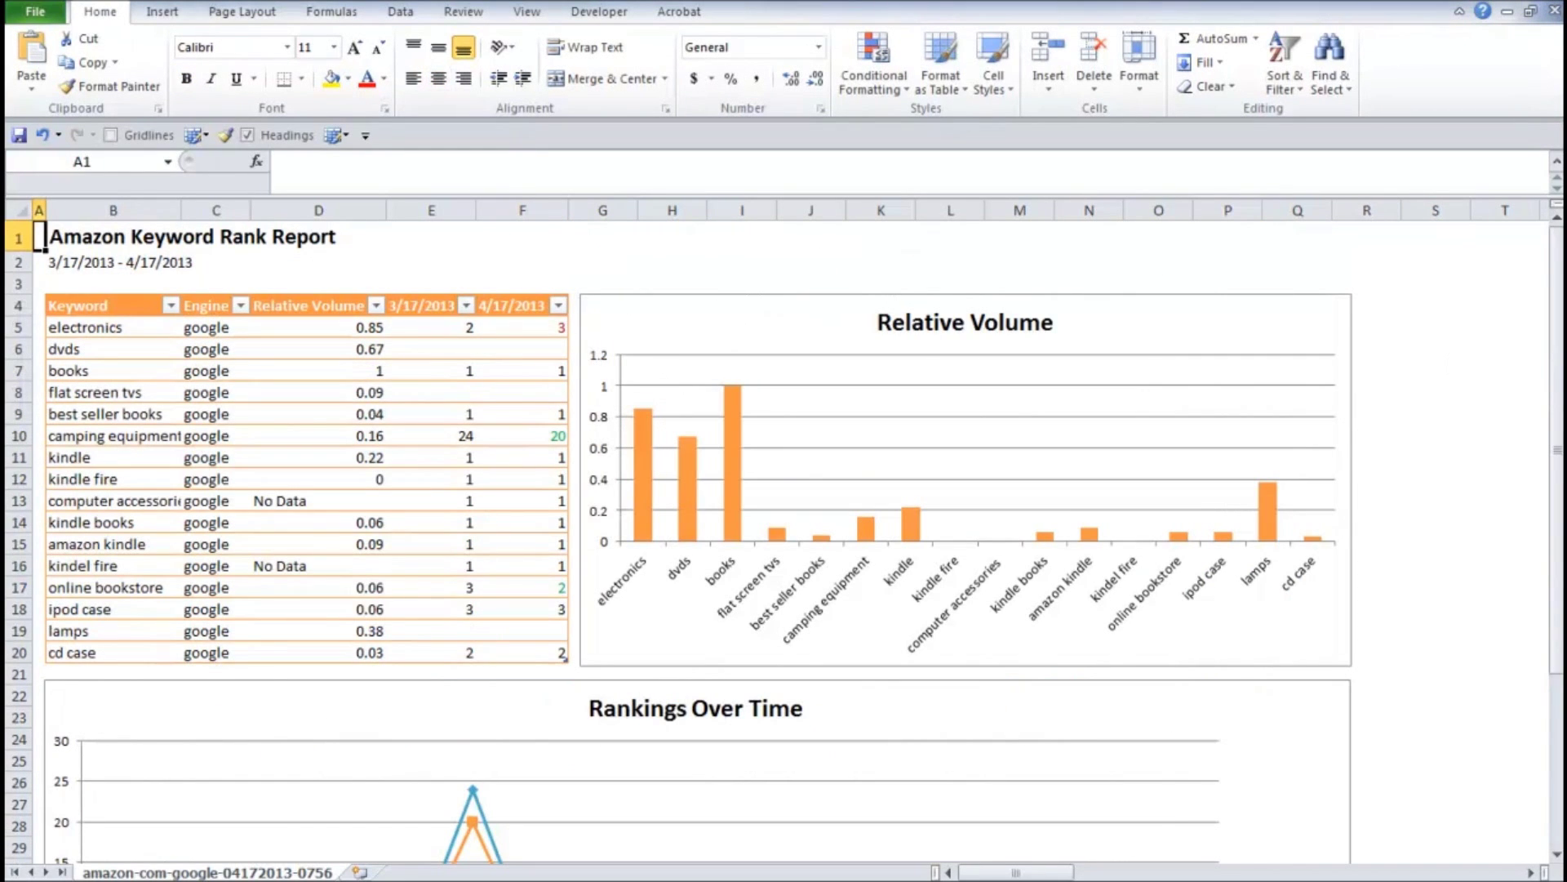